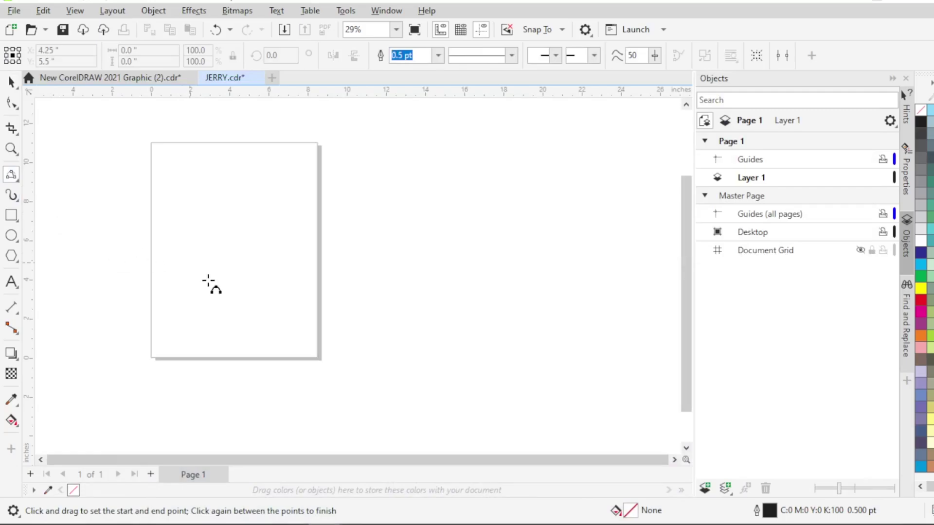
Draw a C-shaped 3-point curve about 2.26 in between its ends on the page and reposition its upper end node
drag(300, 208, 278, 245)
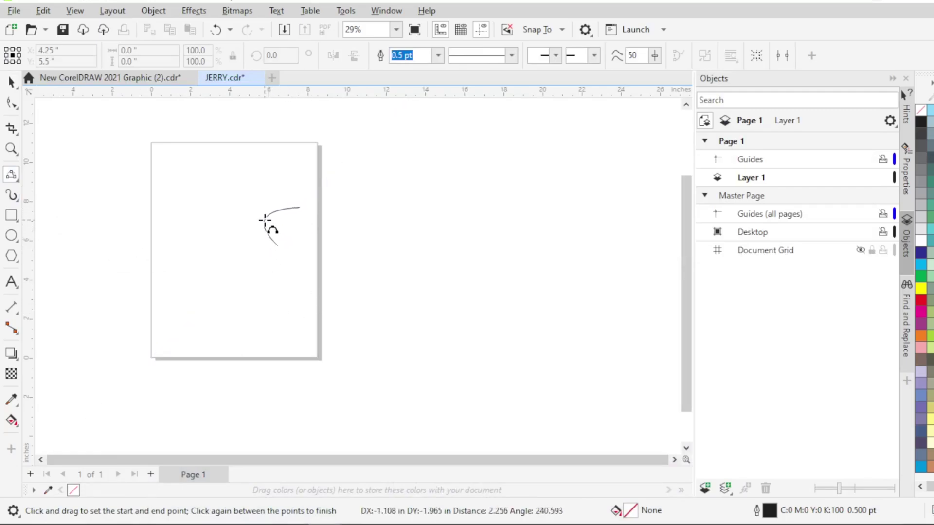
click(275, 230)
key(F10)
scroll(311, 220, up, 1)
drag(307, 215, 299, 198)
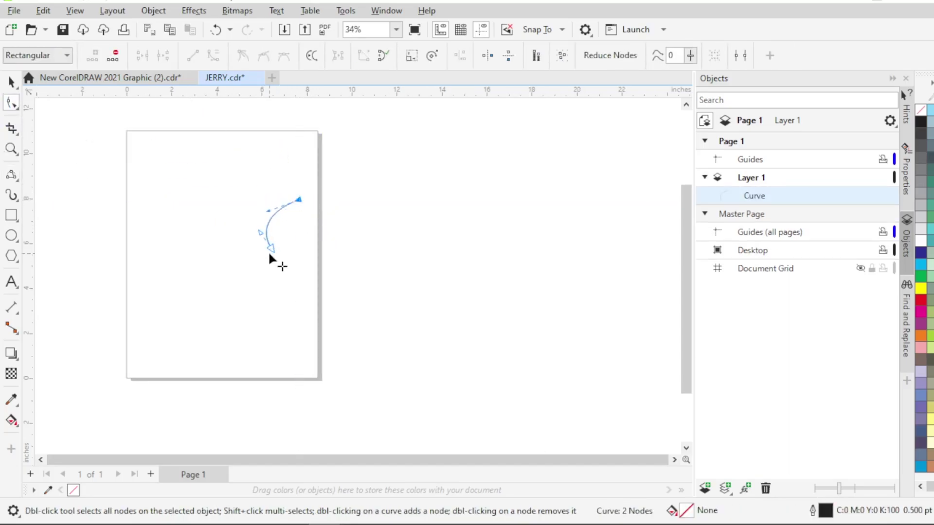
Reshape the C-shaped curve with its handles and add a node on its upper part for a rounder arc
mouse_move(259, 233)
mouse_down()
mouse_move(257, 249)
mouse_move(280, 245)
mouse_move(261, 244)
mouse_move(256, 256)
mouse_move(253, 248)
mouse_up()
scroll(274, 247, up, 1)
drag(263, 199, 253, 187)
click(272, 198)
click(92, 56)
scroll(243, 243, up, 1)
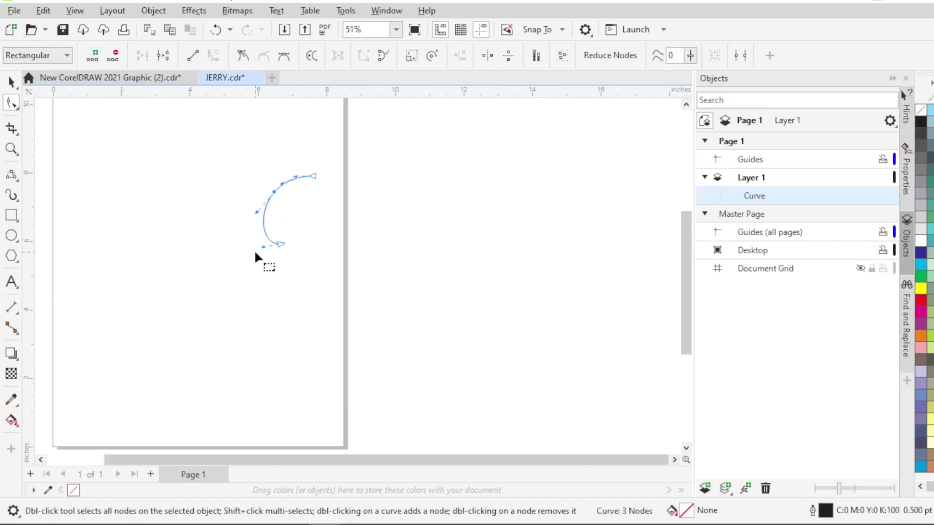
drag(256, 212, 259, 209)
click(261, 255)
scroll(262, 255, down, 1)
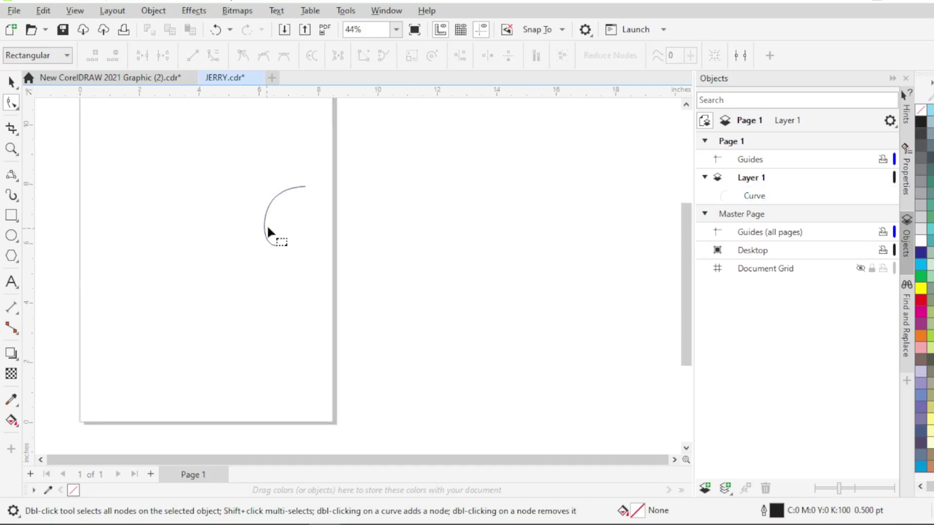
Draw a shallow downward-bowed 3-point curve about 0.56 in wide, running left from the C-shaped curve's lower end
click(12, 176)
scroll(292, 250, up, 8)
drag(323, 224, 257, 225)
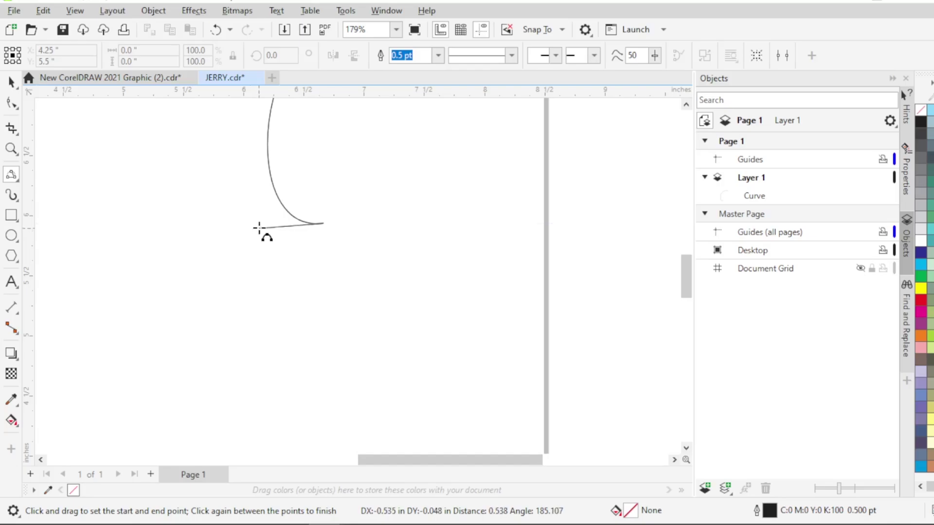
click(287, 236)
scroll(282, 250, down, 7)
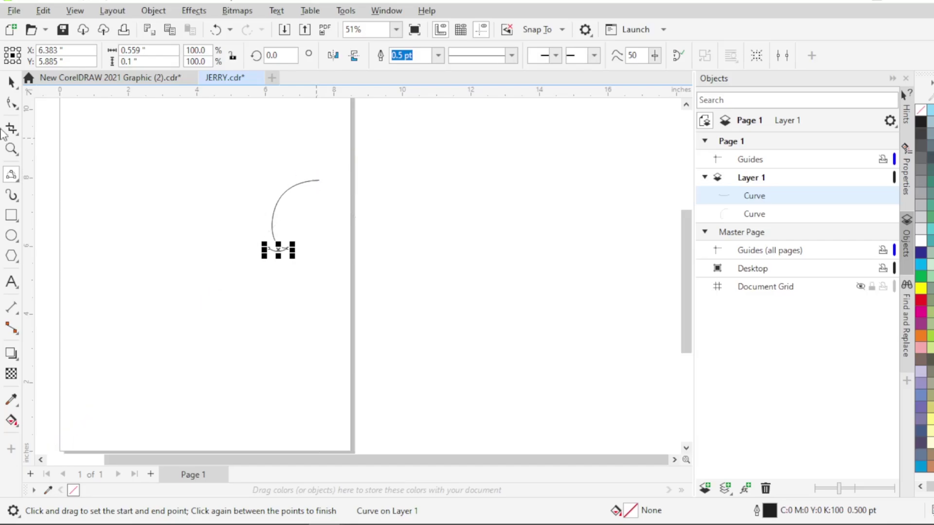
Delete the C-shaped curve, keeping the short shallow one
key(F10)
drag(346, 166, 259, 228)
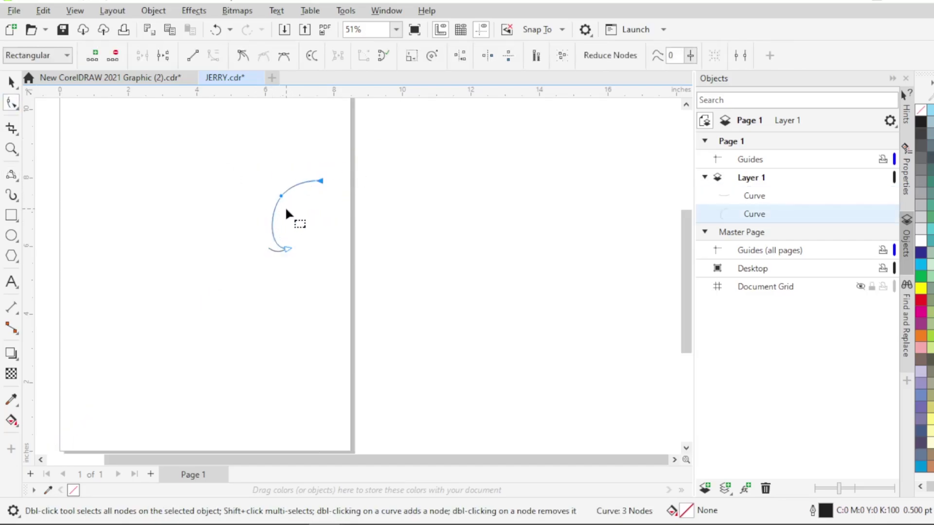
key(Delete)
Draw a 3-point curve about 1.25 in long upward from the short curve's right end, then reshape it into a rounder inner-ear arc
click(13, 170)
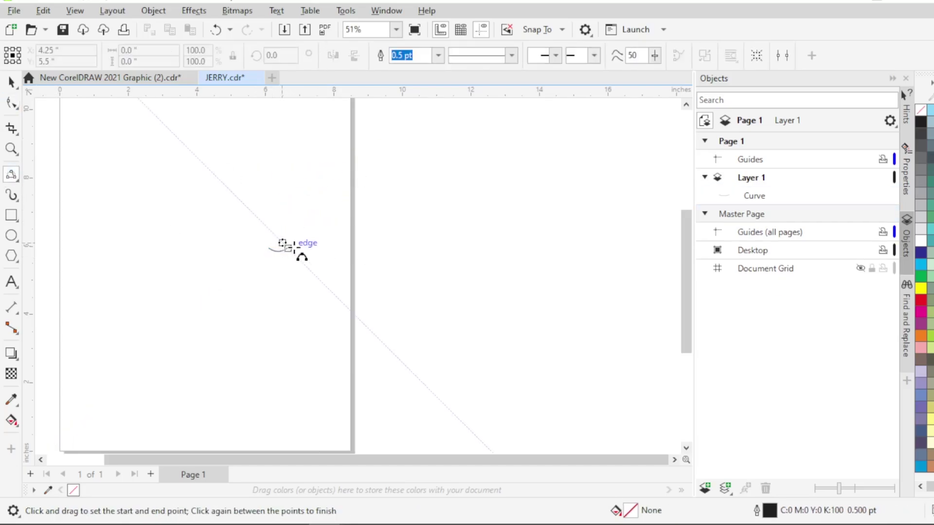
drag(288, 248, 274, 210)
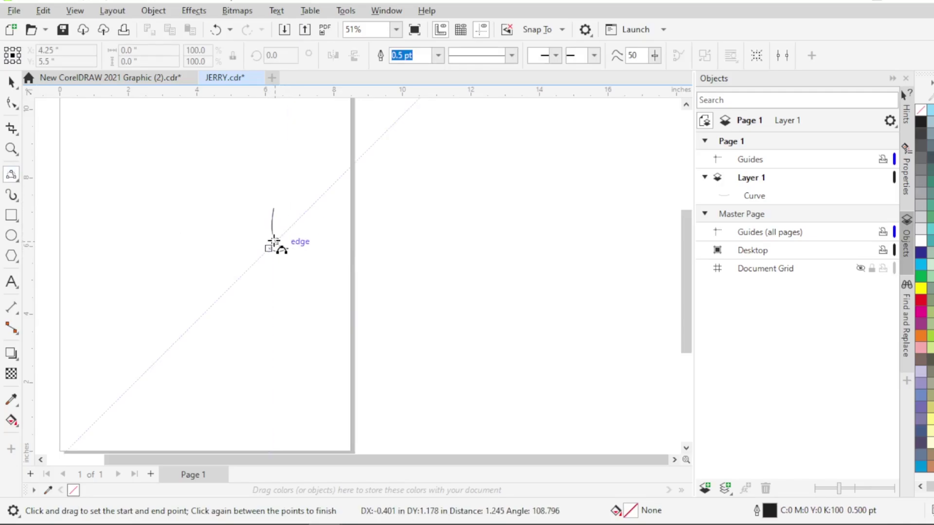
click(273, 246)
click(11, 104)
scroll(318, 229, up, 1)
drag(219, 189, 265, 206)
mouse_move(256, 240)
mouse_down()
mouse_move(241, 239)
mouse_move(247, 228)
mouse_up()
click(257, 254)
click(256, 251)
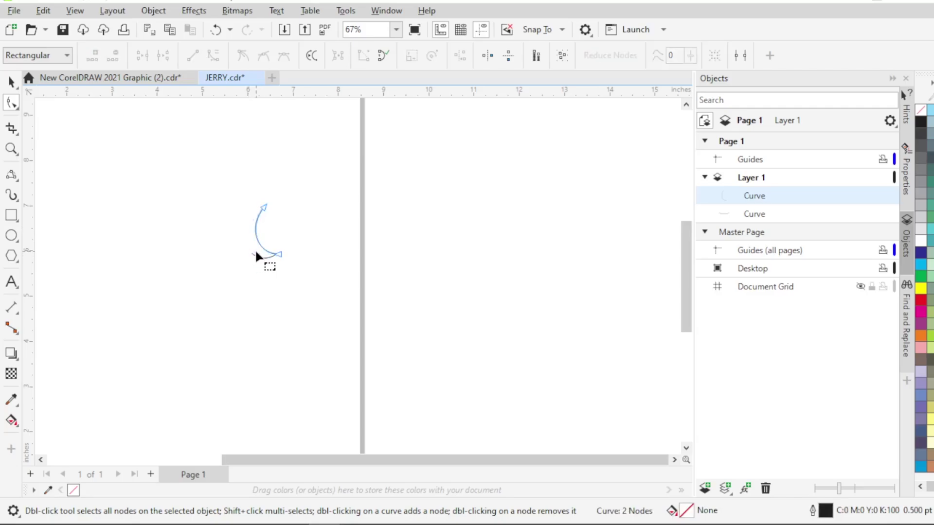
Shorten the small shallow curve below the inner-ear arc by moving its left end node inward
click(258, 256)
click(260, 257)
scroll(258, 258, up, 3)
drag(251, 259, 266, 259)
scroll(267, 257, up, 2)
scroll(287, 277, down, 3)
Cap the inner-ear arc with a 3-point curve about 0.52 in wide and continue it leftward with an outer arch about 1.04 in long
click(11, 174)
mouse_move(281, 214)
mouse_down()
mouse_move(315, 210)
mouse_move(297, 210)
mouse_up()
click(336, 244)
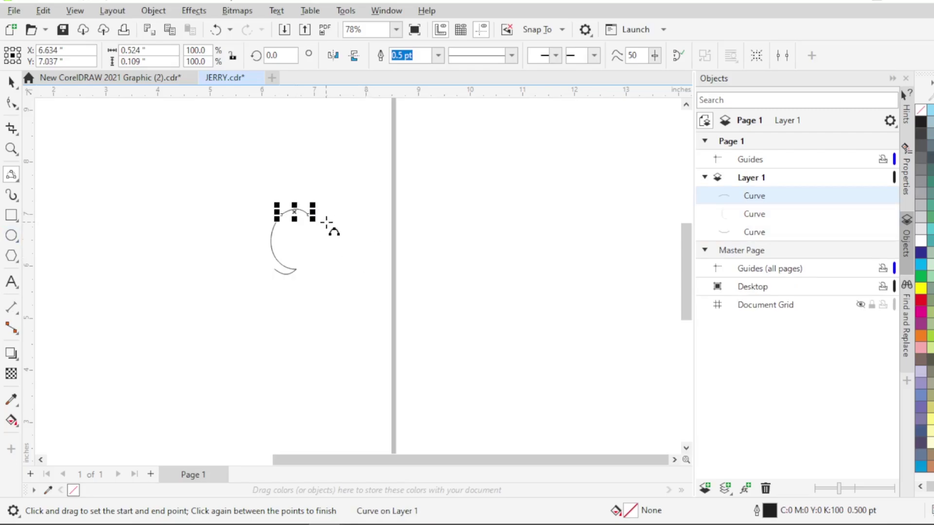
drag(311, 214, 256, 224)
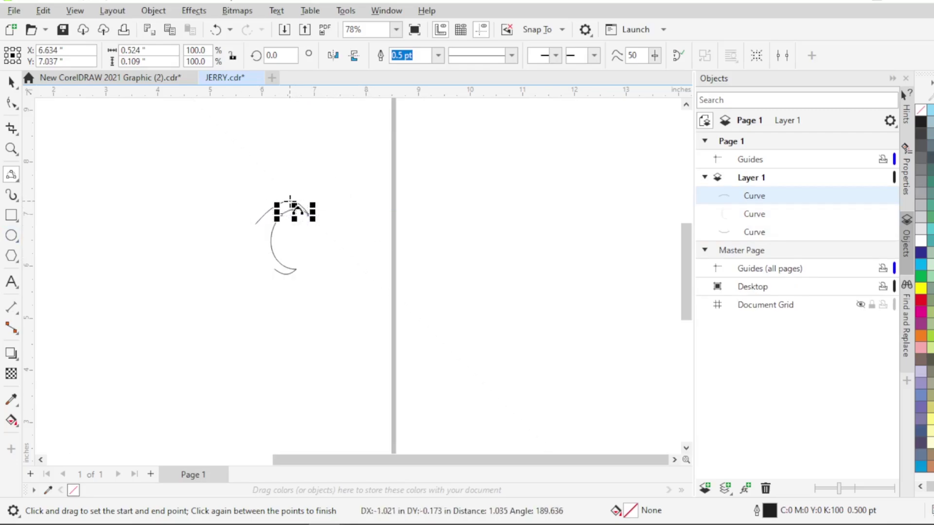
click(294, 204)
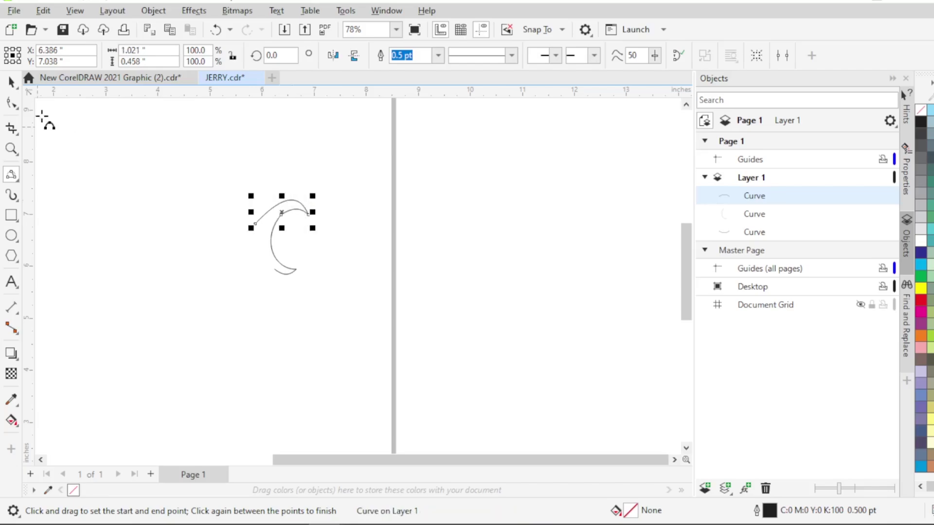
Reshape the outer arch above the inner ear by adjusting its curvature
scroll(180, 206, down, 2)
key(F10)
scroll(264, 238, down, 1)
scroll(264, 242, up, 2)
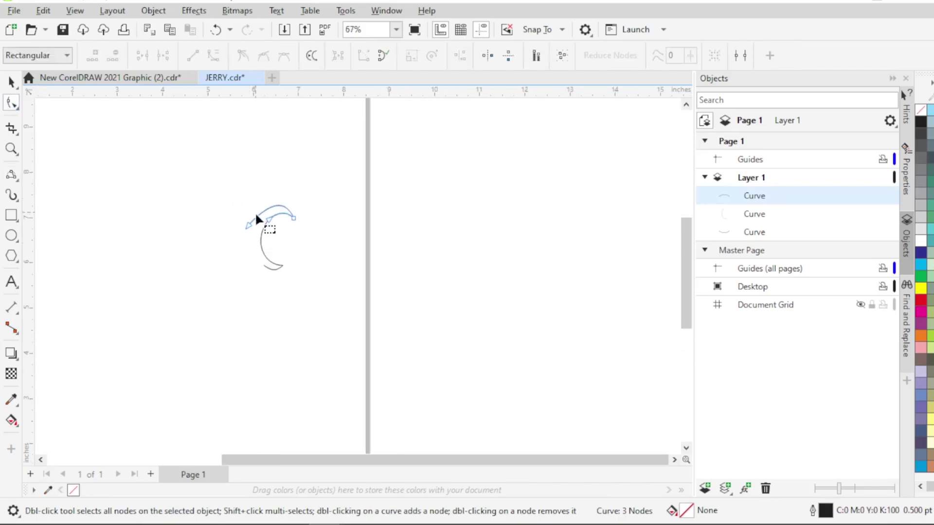
click(249, 225)
drag(268, 205, 261, 205)
scroll(284, 218, down, 2)
click(283, 219)
scroll(253, 238, down, 3)
scroll(266, 281, up, 2)
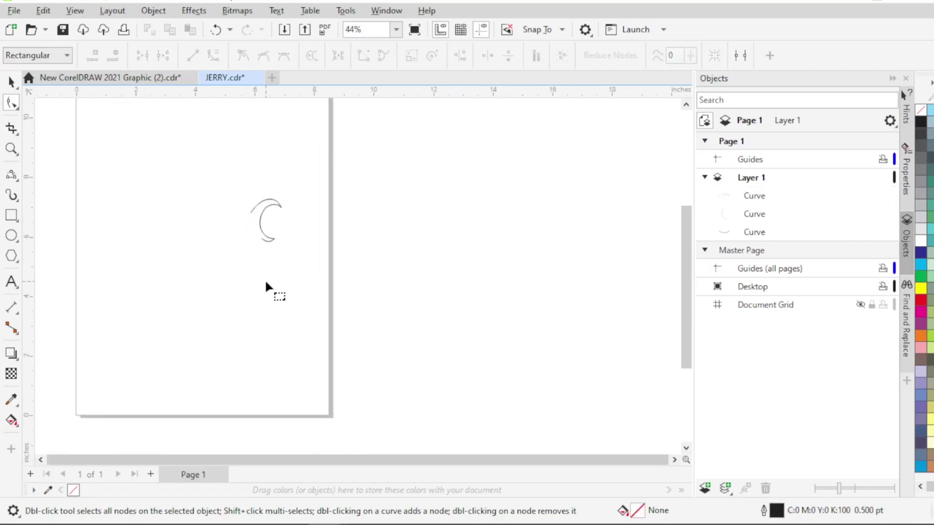
Draw the ear's outer edge as a 3-point curve about 1.95 in long from the arches' meeting point down to the lower left, and refine it
click(13, 178)
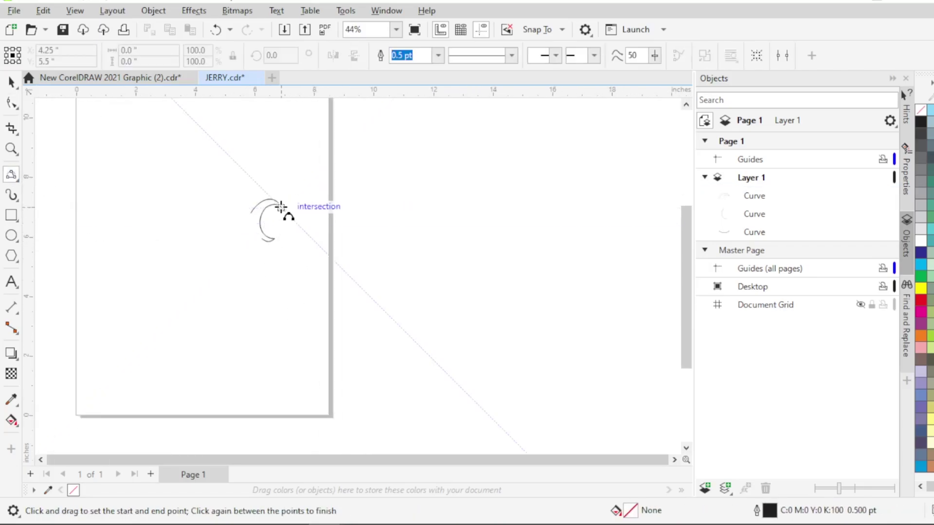
drag(280, 207, 256, 259)
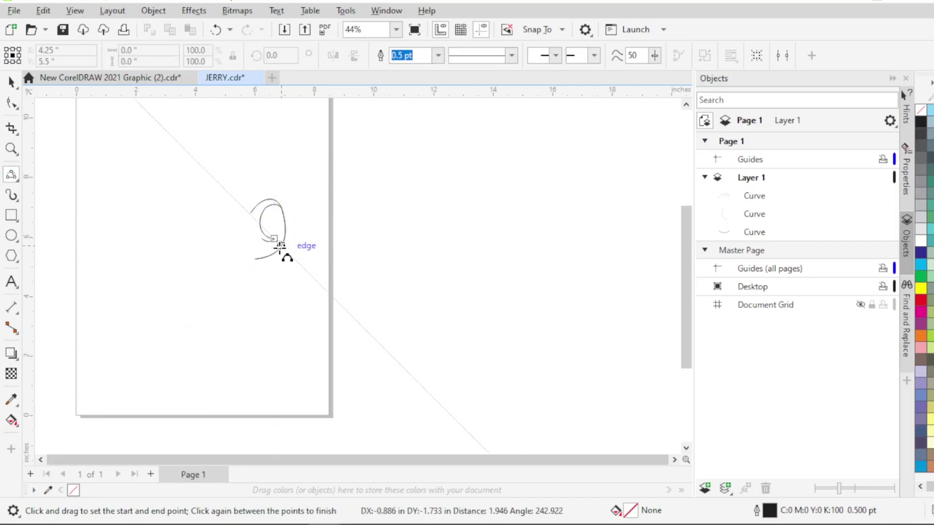
click(278, 247)
key(F10)
scroll(254, 302, up, 1)
click(251, 244)
drag(251, 245, 251, 254)
scroll(252, 254, down, 1)
click(255, 253)
scroll(285, 195, up, 1)
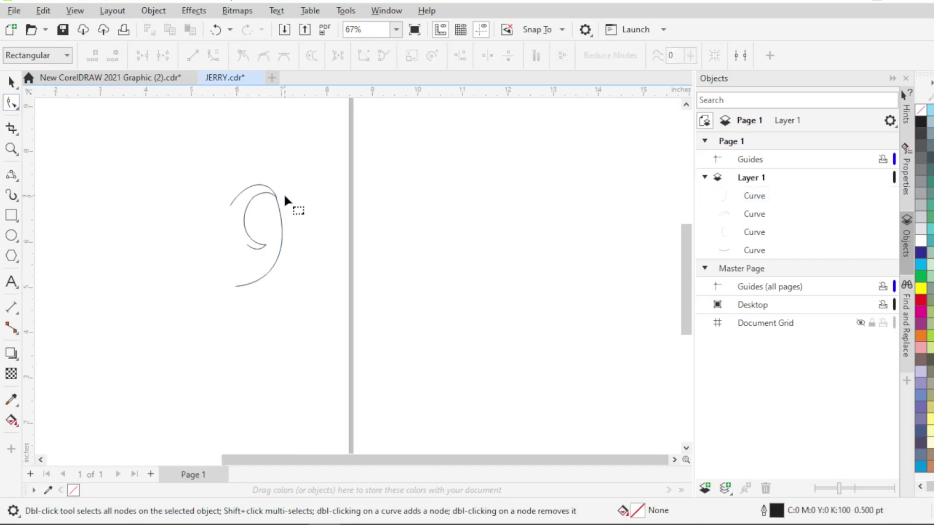
Move the upper end node of the ear's outer edge onto the point where the two top arches meet
scroll(285, 195, up, 2)
click(270, 200)
scroll(272, 199, up, 4)
drag(264, 185, 269, 190)
scroll(291, 230, down, 2)
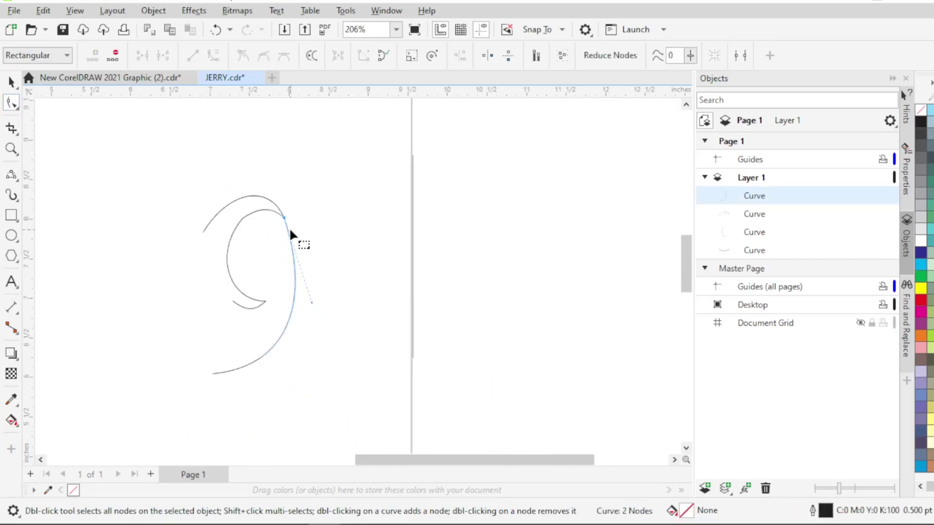
scroll(291, 235, down, 3)
click(240, 335)
scroll(240, 335, up, 2)
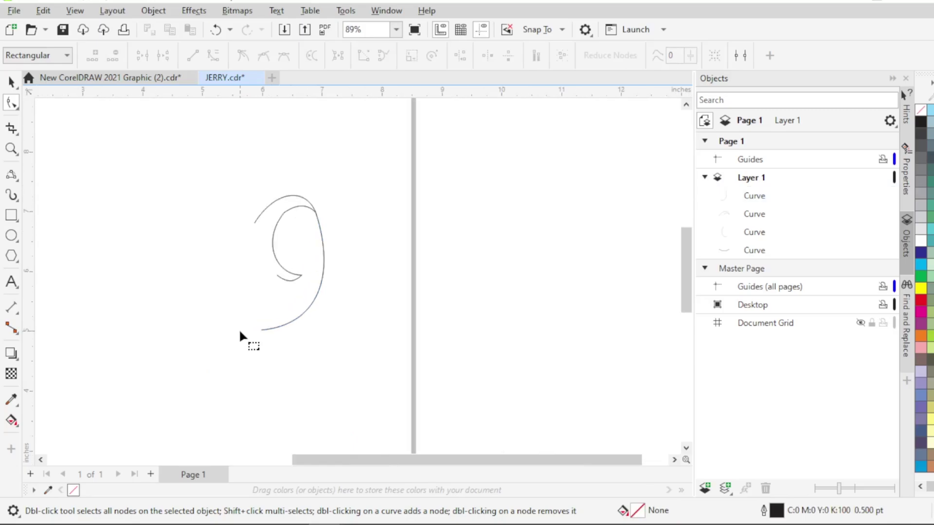
Draw a 3-point curve about 1.45 in long from the small curve's left tip down past the ear's lower end, then adjust its bottom node
click(12, 175)
drag(278, 275, 233, 350)
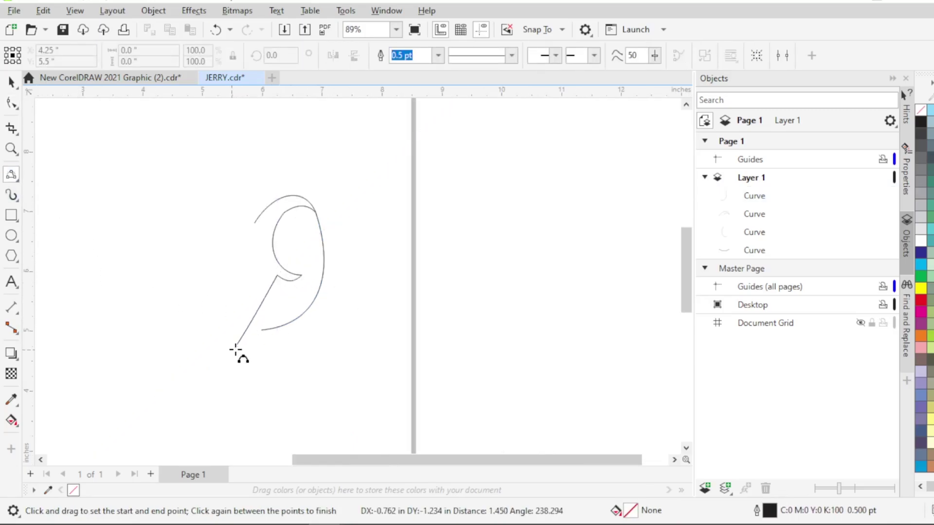
click(261, 329)
key(F10)
scroll(255, 366, up, 1)
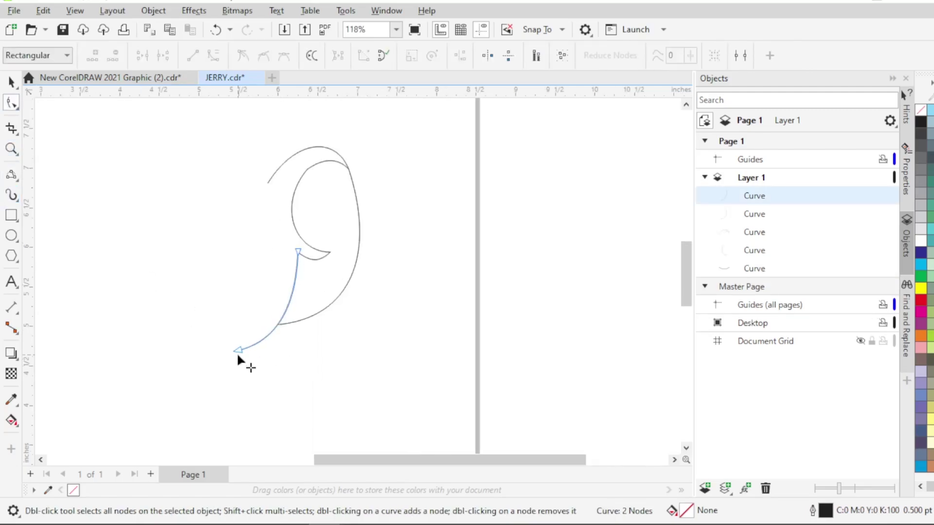
drag(238, 351, 288, 332)
scroll(289, 331, down, 1)
click(295, 331)
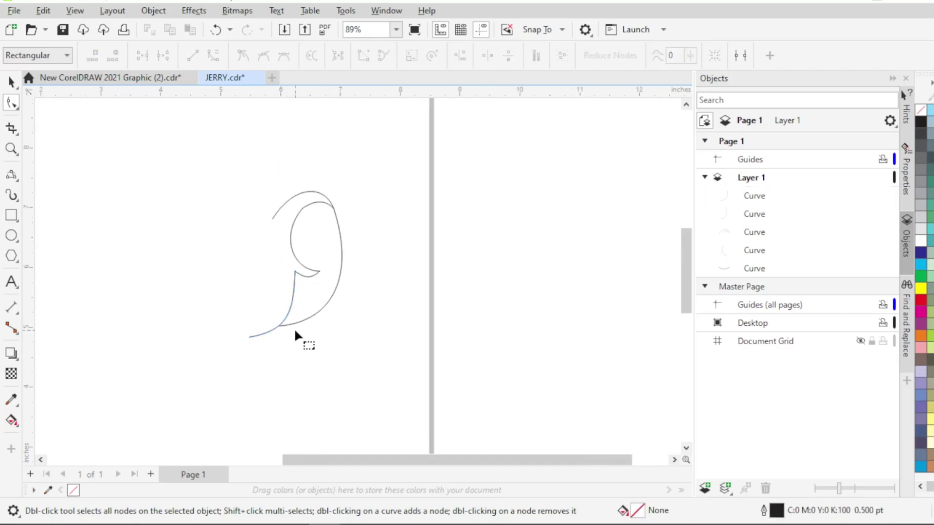
Draw the first hair tuft with a curve about 0.44 in wide left from the outer arch and a return segment about 0.19 in long
click(12, 174)
drag(278, 210, 252, 196)
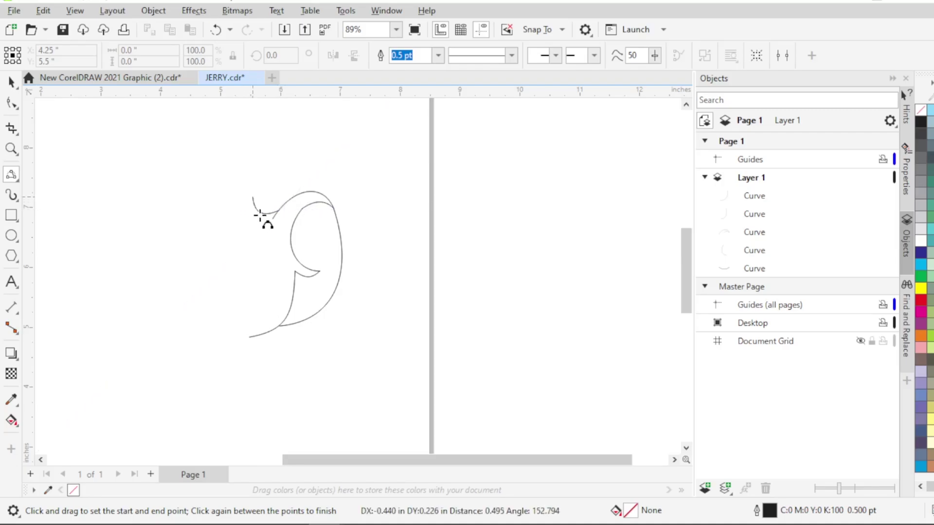
click(269, 208)
scroll(268, 204, up, 4)
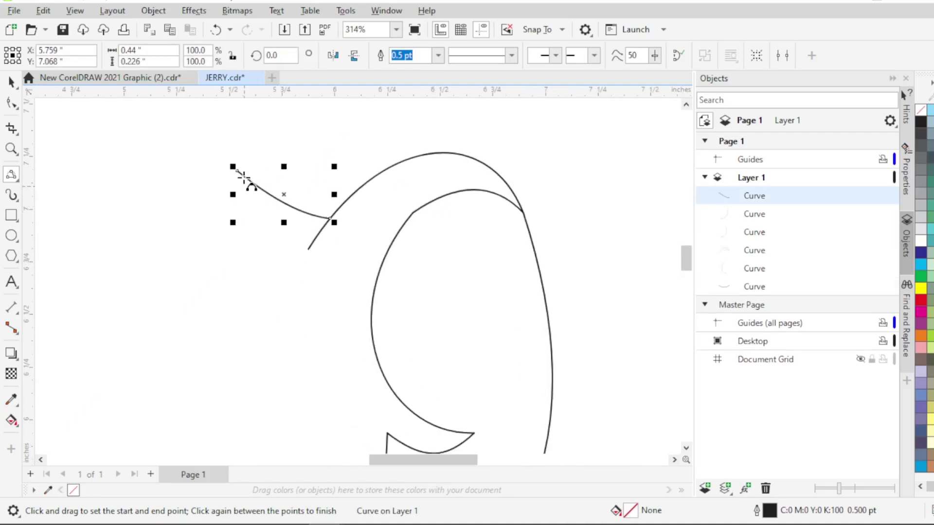
drag(254, 209, 238, 171)
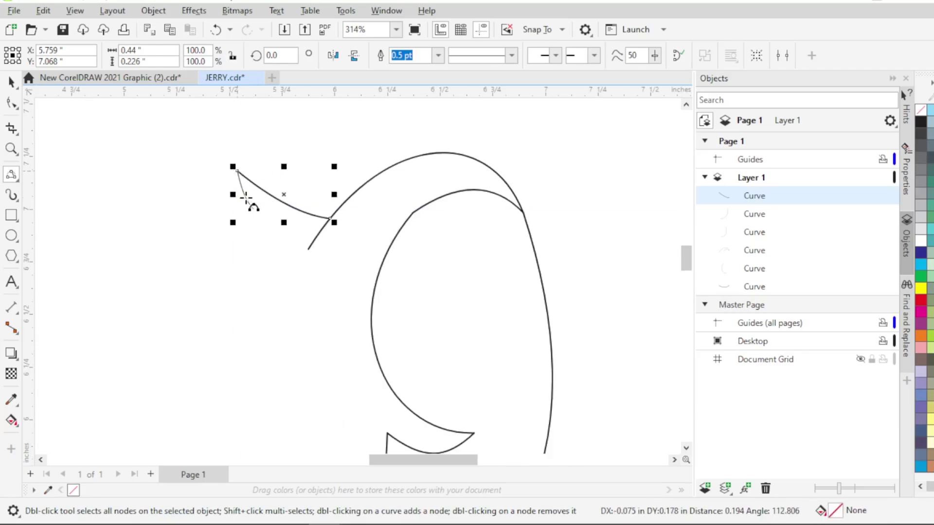
click(273, 208)
scroll(271, 229, down, 5)
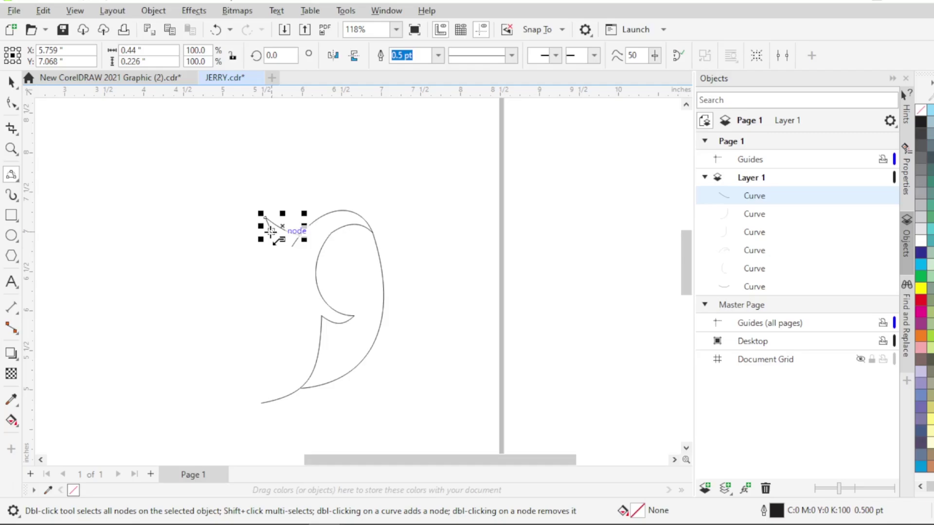
Extend the outline with a second hair tuft made of curved segments about 0.6 in and 0.47 in long
drag(271, 230, 230, 211)
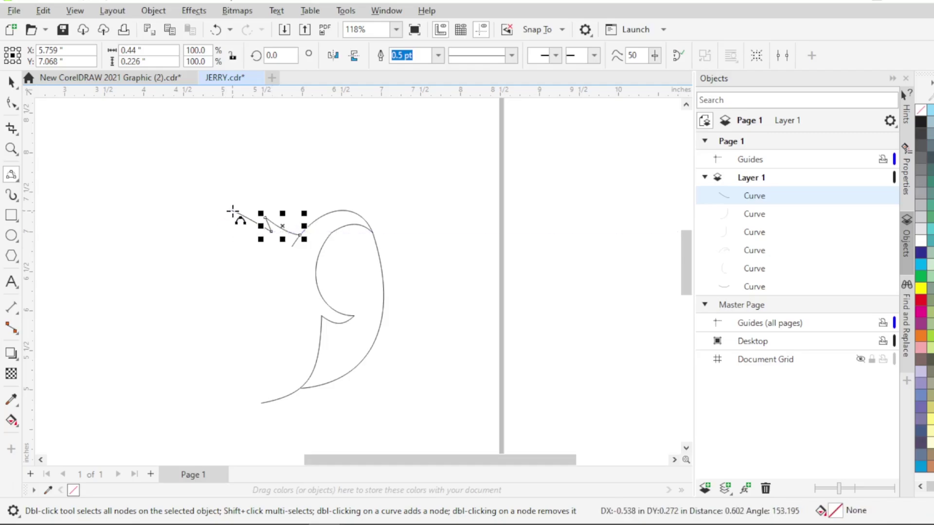
click(252, 216)
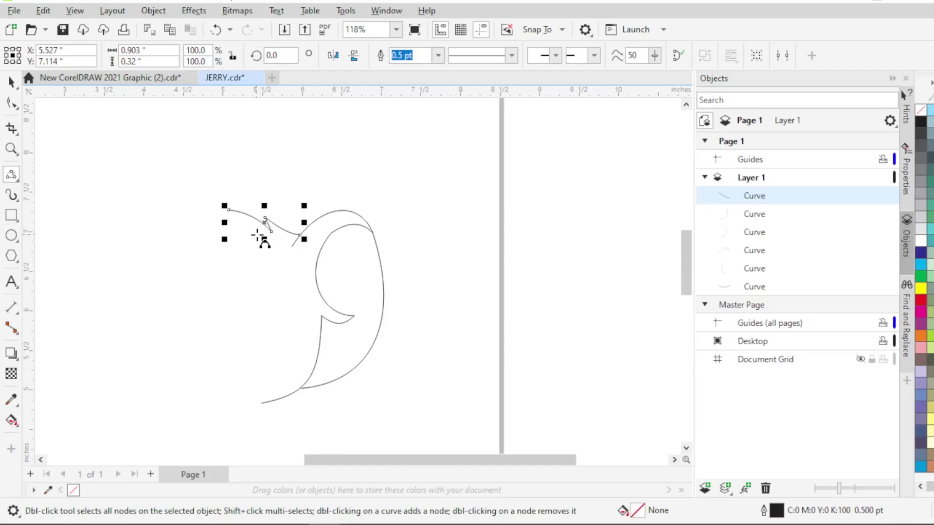
drag(252, 230, 229, 210)
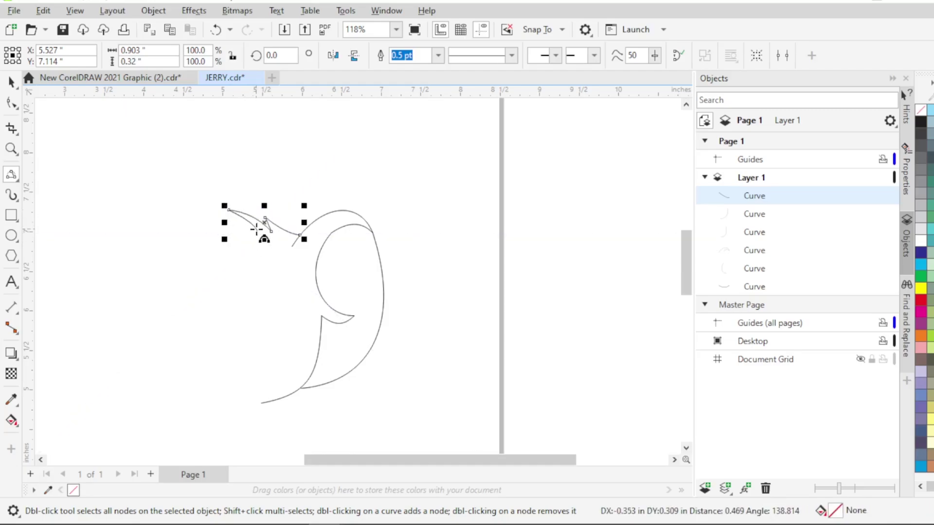
click(257, 231)
scroll(256, 230, down, 2)
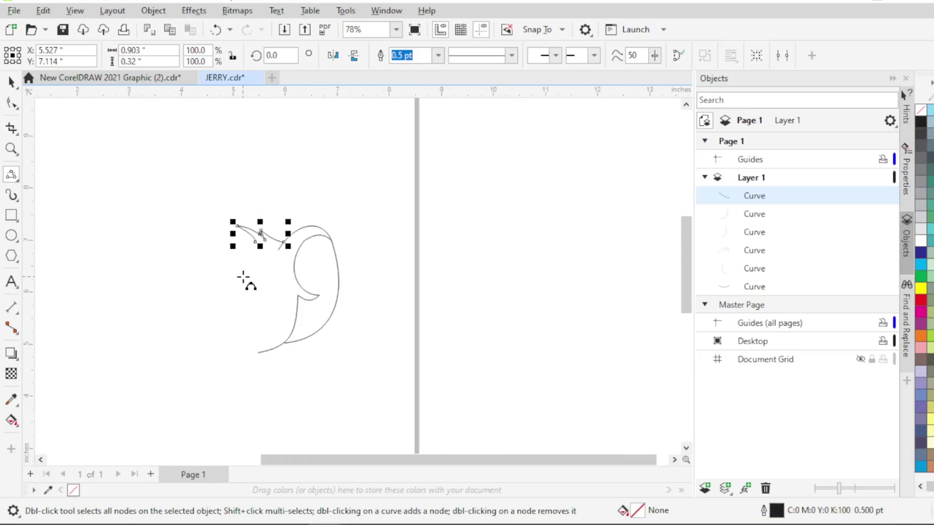
scroll(243, 279, up, 1)
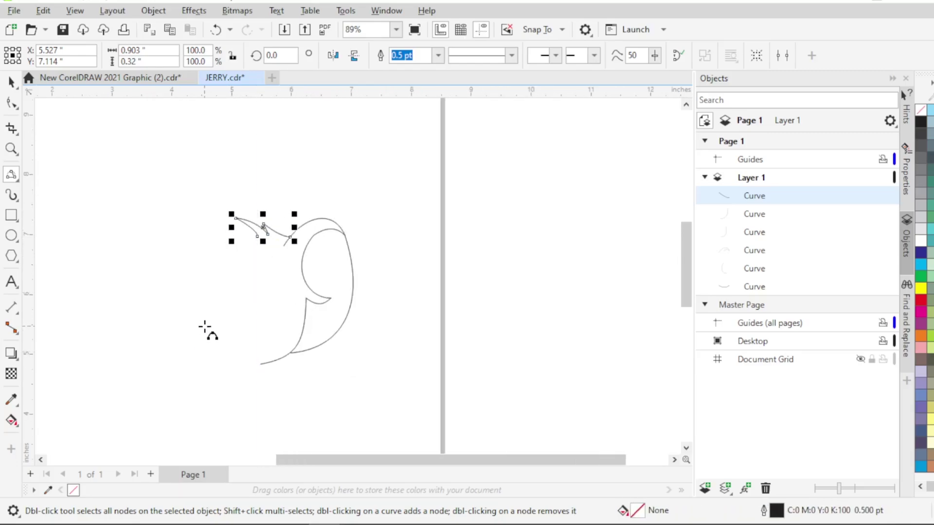
Draw the left head outline as a curve about 1.74 in long from the second tuft, and add a hooked segment about 0.21 in long beneath it
drag(205, 327, 258, 238)
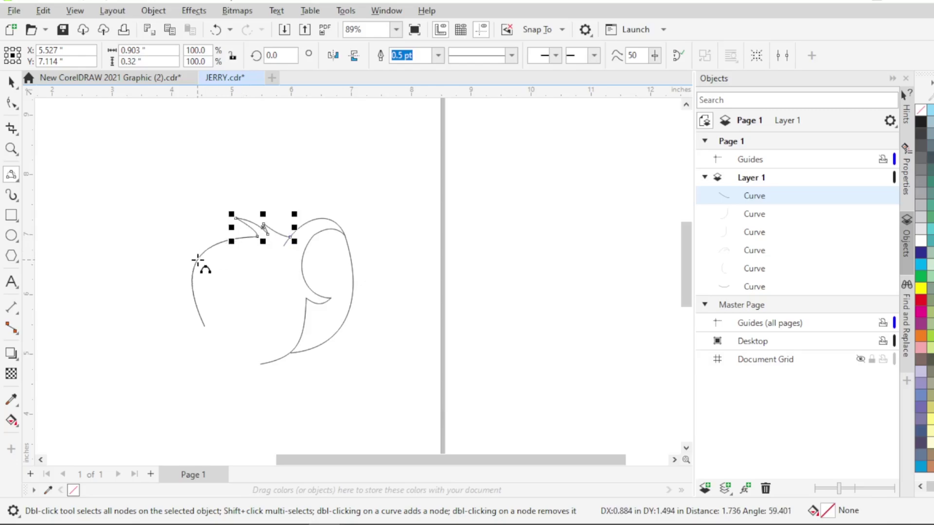
click(197, 261)
scroll(208, 322, down, 1)
scroll(203, 287, up, 1)
drag(203, 295, 203, 281)
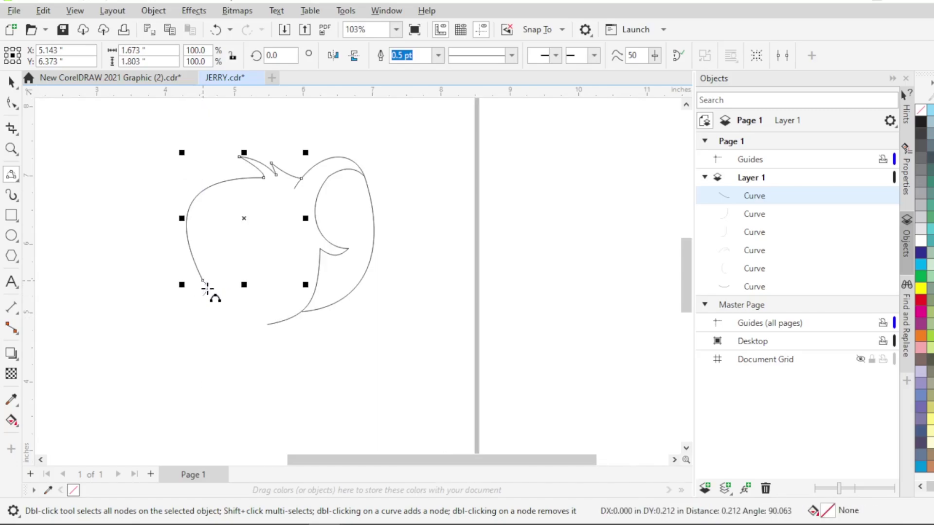
click(209, 299)
scroll(210, 286, up, 3)
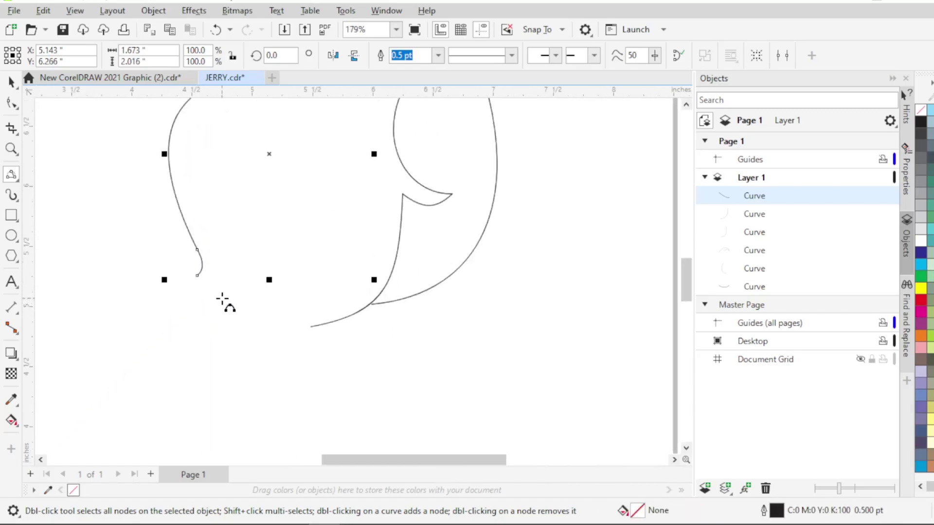
Draw the lower-left head outline as a curve about 0.6 in long from the hook's tip, and nudge its end node down and right
mouse_move(196, 281)
mouse_down()
mouse_move(222, 302)
mouse_move(197, 275)
mouse_up()
key(ctrl+z)
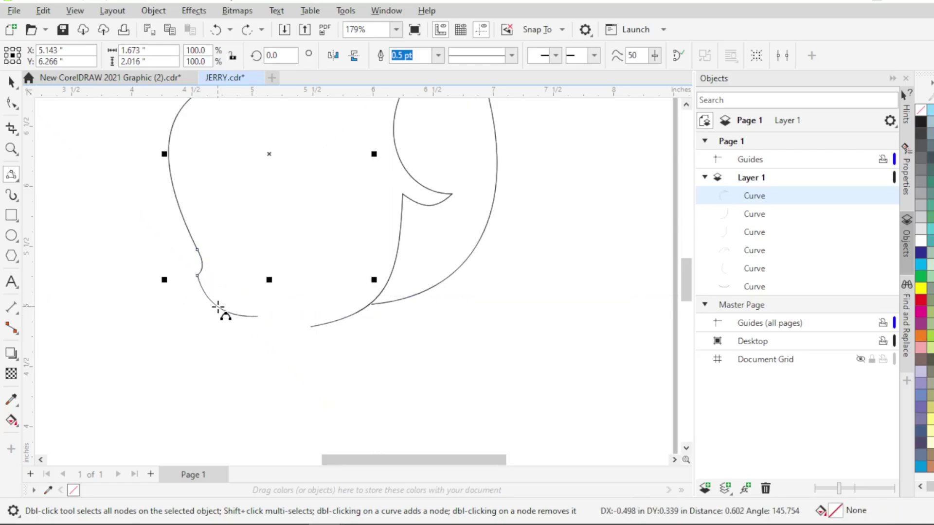
click(222, 309)
key(F10)
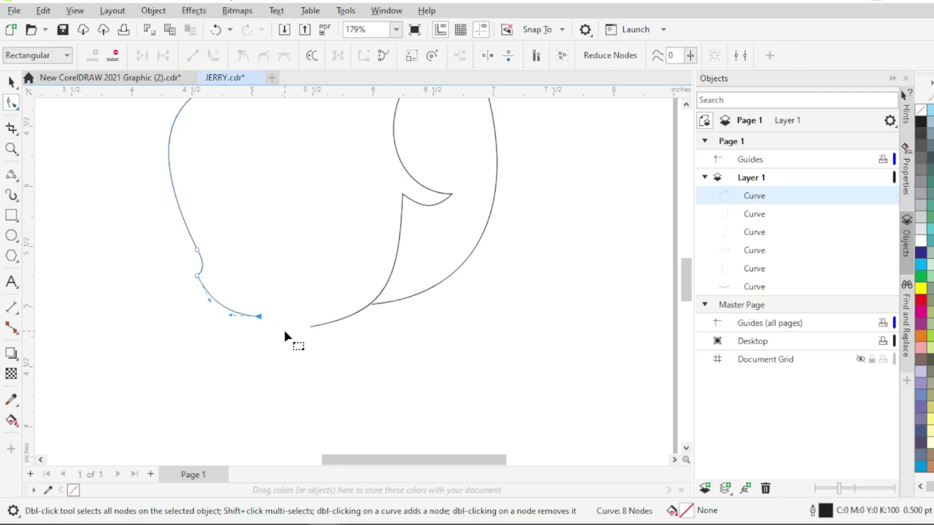
key(Down)
key(Down)
key(Down)
key(Down)
key(Down)
key(Down)
key(Down)
key(Down)
key(Right)
key(Right)
key(Right)
Draw a downward-bowed chin curve about 0.48 in wide across the gap at the head's bottom
click(11, 174)
scroll(265, 328, up, 1)
drag(254, 317, 331, 317)
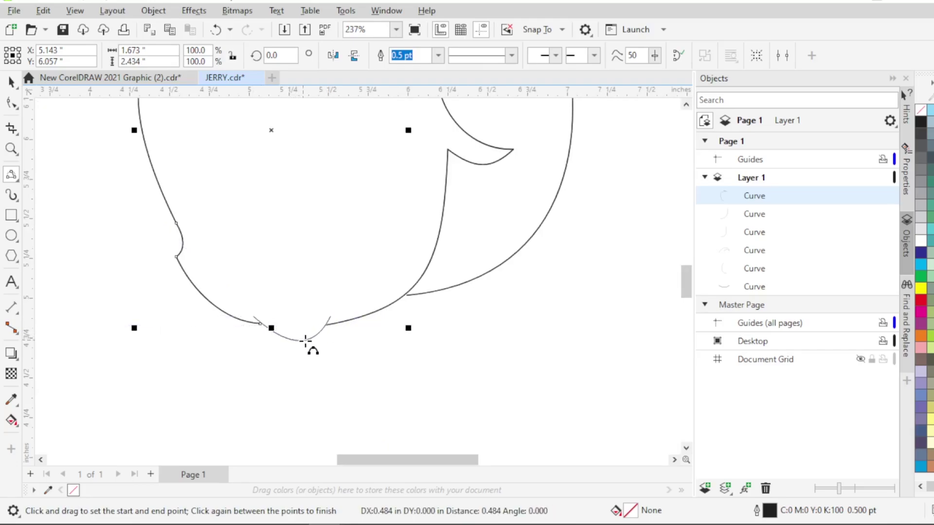
click(304, 338)
scroll(302, 348, down, 2)
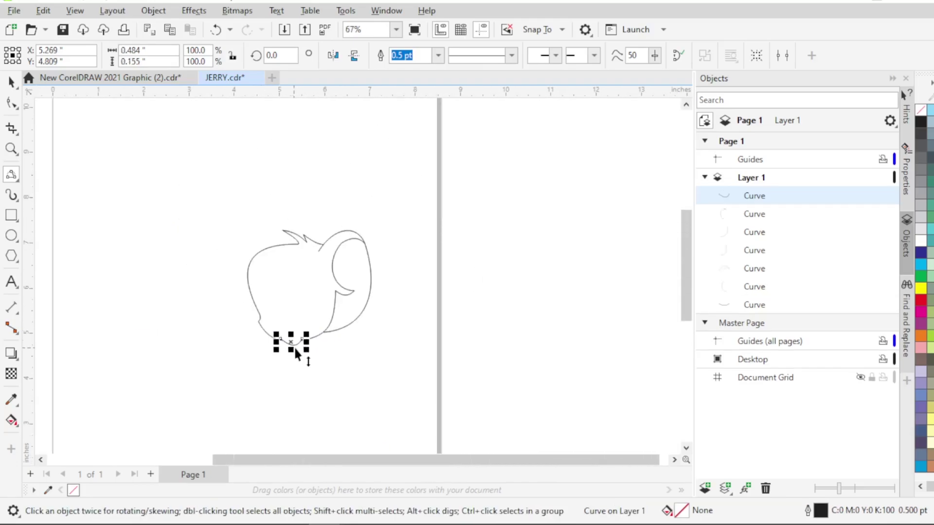
Deepen the chin curve by pulling its left node's control handle down and to the right
click(12, 102)
scroll(258, 331, up, 2)
drag(293, 327, 313, 350)
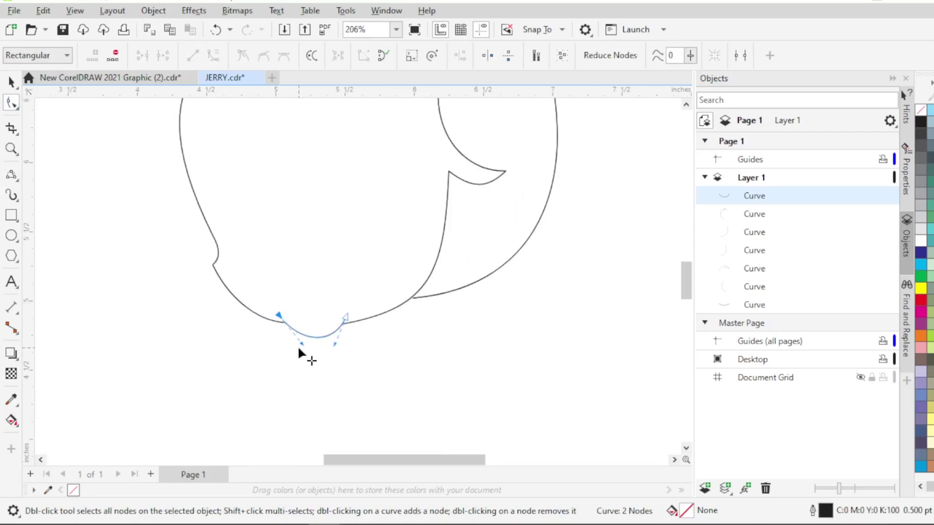
scroll(328, 349, up, 1)
click(309, 350)
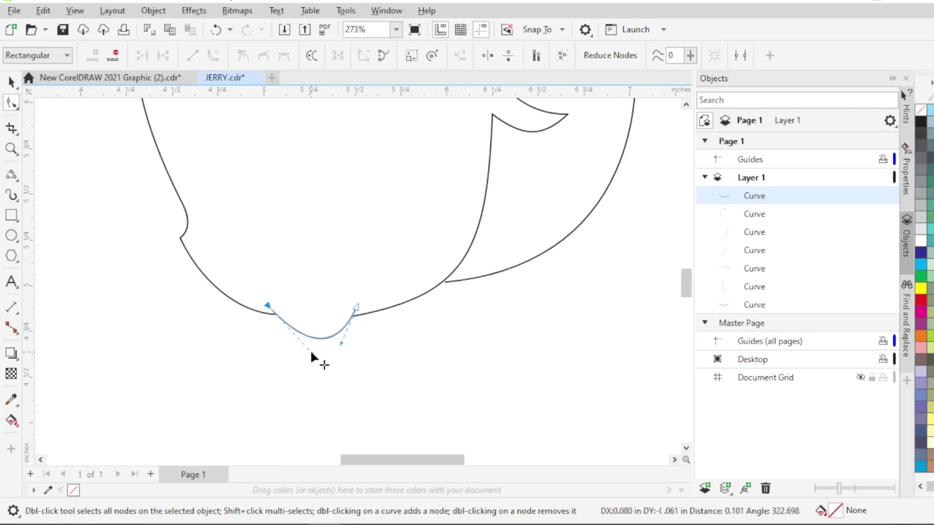
scroll(309, 348, down, 2)
scroll(316, 351, down, 1)
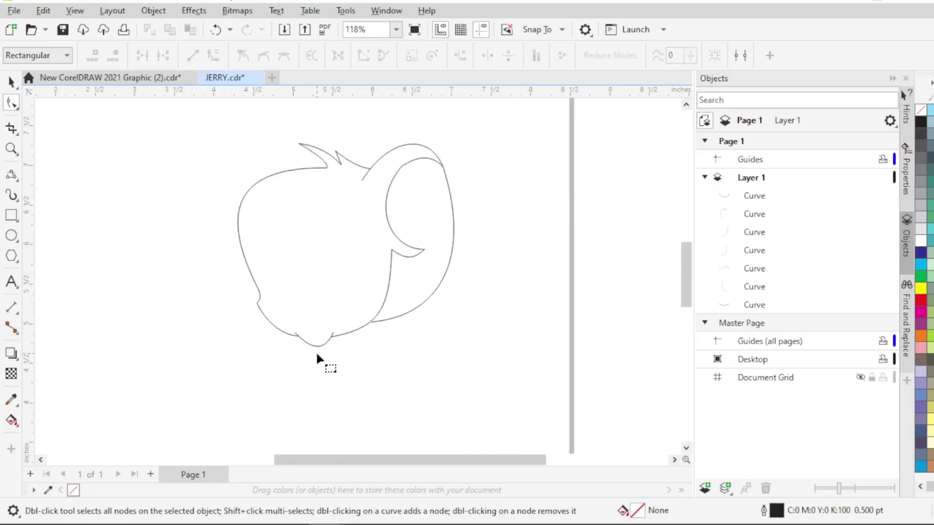
Deepen the notch between the hair tufts by moving its node down and left, and bow the tuft curve beside the ear
click(335, 157)
scroll(336, 159, up, 3)
drag(337, 162, 364, 191)
key(Down)
key(Left)
key(Left)
key(Left)
key(Left)
key(Left)
key(Down)
drag(332, 129, 326, 114)
click(372, 167)
scroll(342, 236, down, 2)
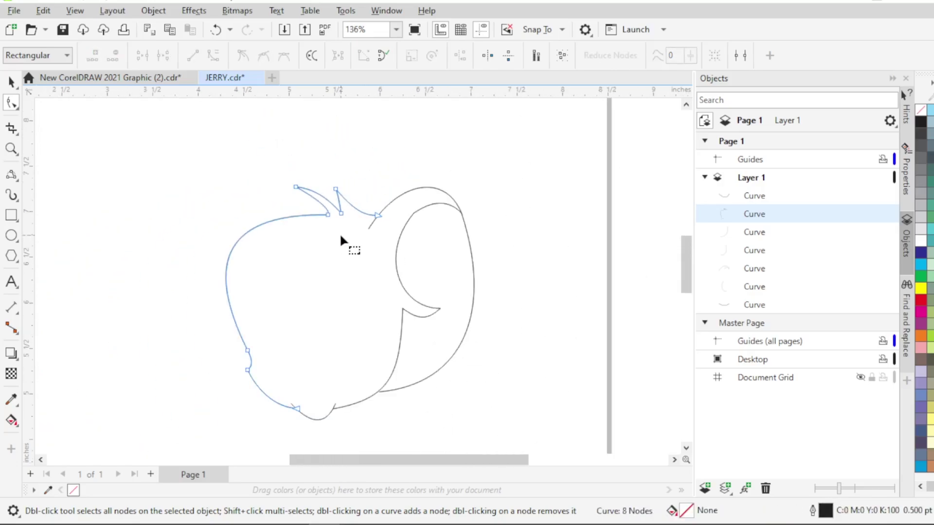
Round the upper-left head outline by moving the control handle of the segment at the left tuft's base up and right
scroll(340, 233, up, 2)
click(318, 208)
drag(195, 206, 220, 183)
scroll(253, 236, down, 2)
click(269, 267)
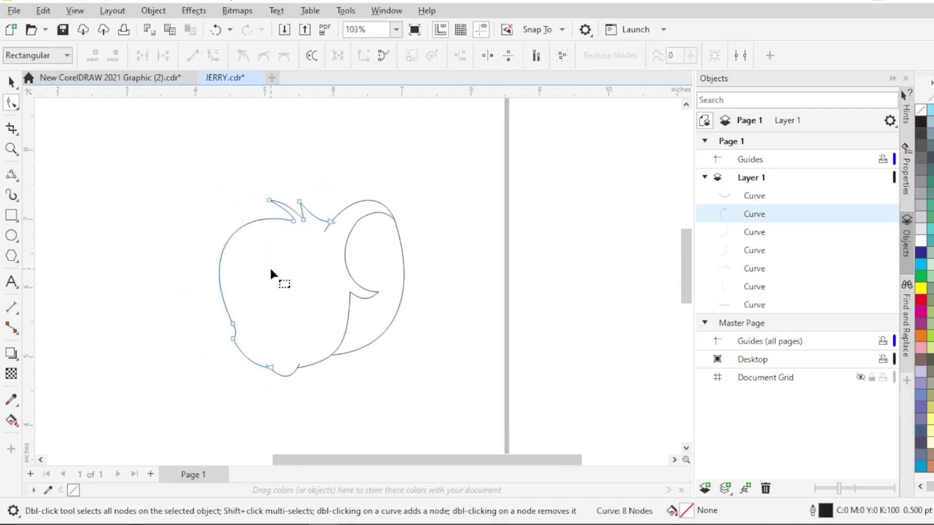
Flatten the outer ear arch slightly by lowering the control handle of its right end node
scroll(277, 389, up, 2)
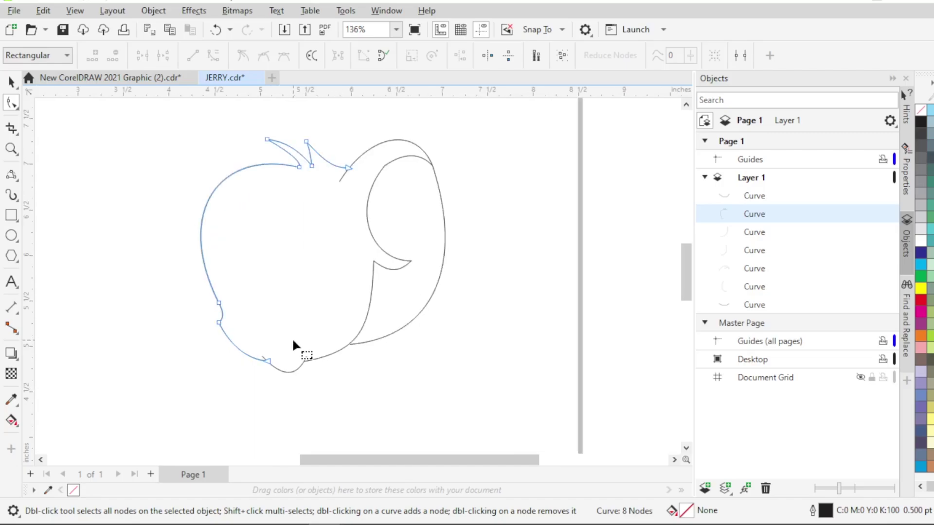
scroll(305, 386, down, 1)
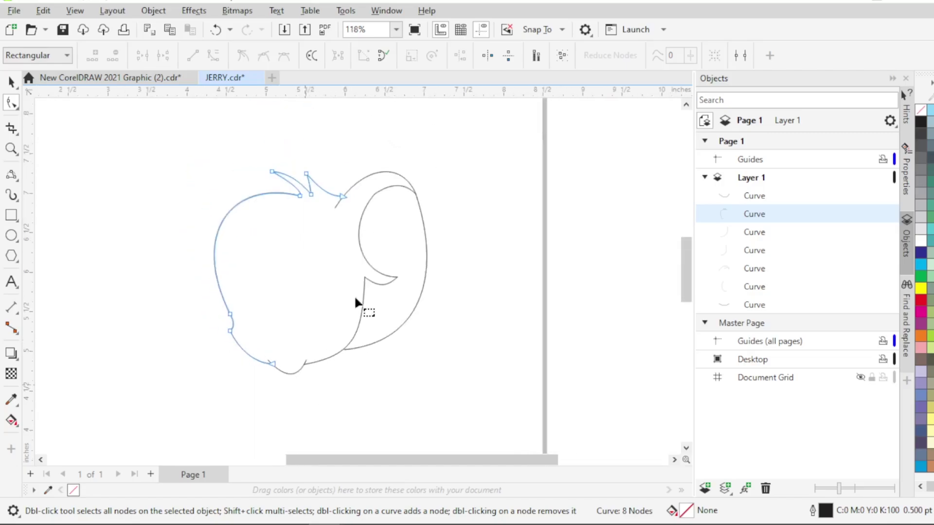
click(358, 181)
click(417, 192)
drag(404, 161, 408, 175)
click(368, 255)
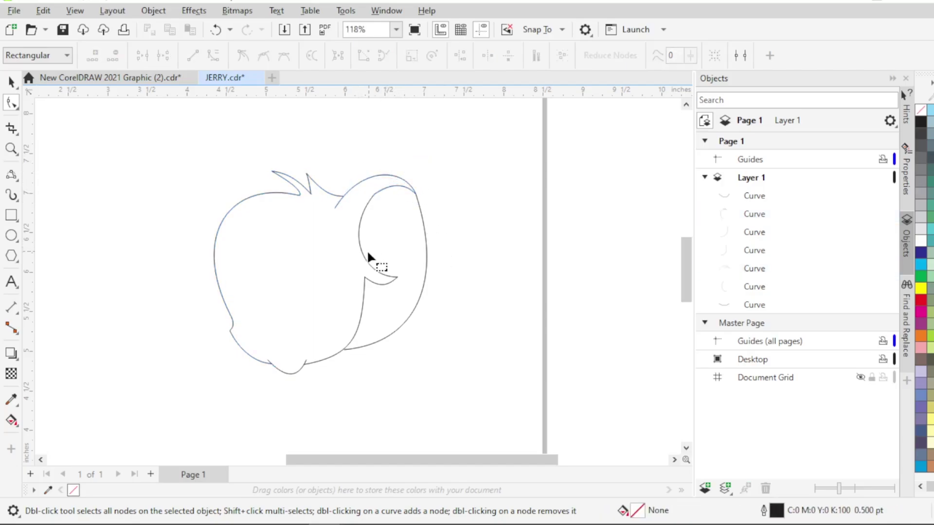
Draw the left ear as a tall arched curve about 0.64 in wide at its base, left of the hair tufts
click(12, 175)
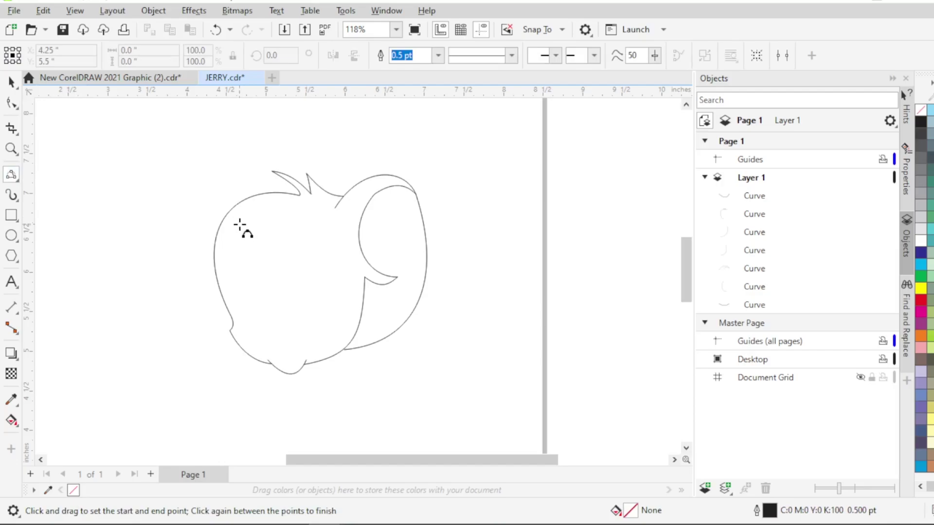
drag(239, 201, 296, 196)
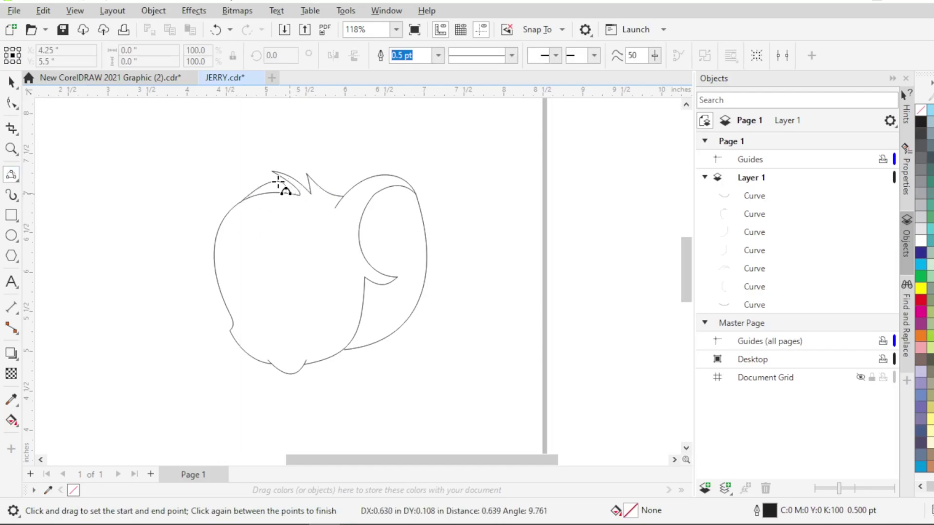
click(250, 163)
Reshape the left ear into a rounder arch with its control handles, and move its lower-left node onto the head outline
click(11, 103)
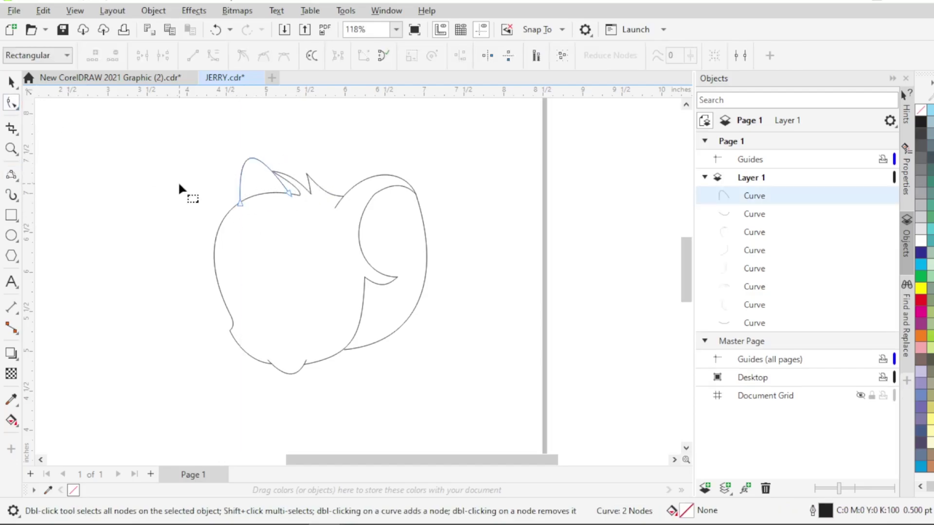
drag(255, 143, 275, 136)
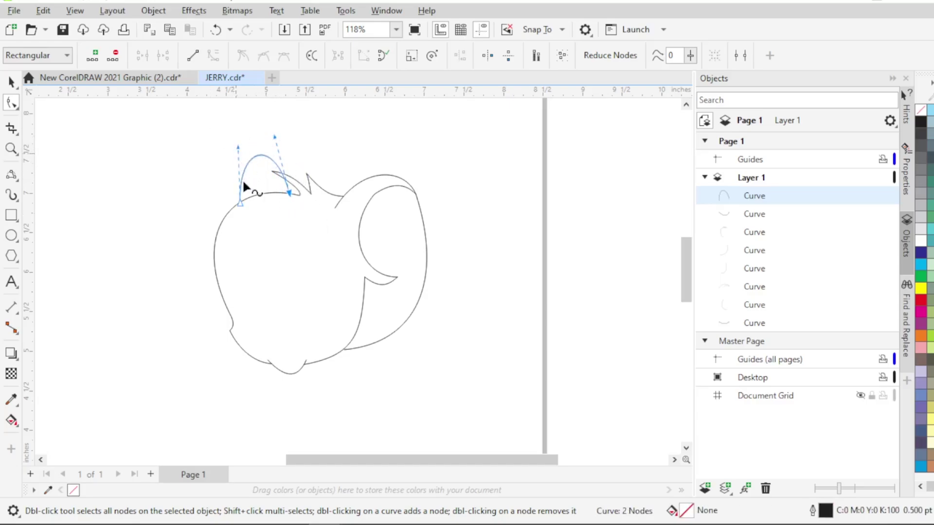
scroll(244, 204, up, 1)
drag(237, 201, 230, 207)
drag(227, 132, 247, 116)
scroll(267, 157, down, 1)
click(362, 269)
Draw a left-bowed curve about 0.4 in tall inside the face, ending on the lower-left head outline left of the chin
scroll(365, 274, down, 1)
scroll(357, 270, up, 1)
scroll(320, 331, up, 1)
scroll(322, 287, up, 1)
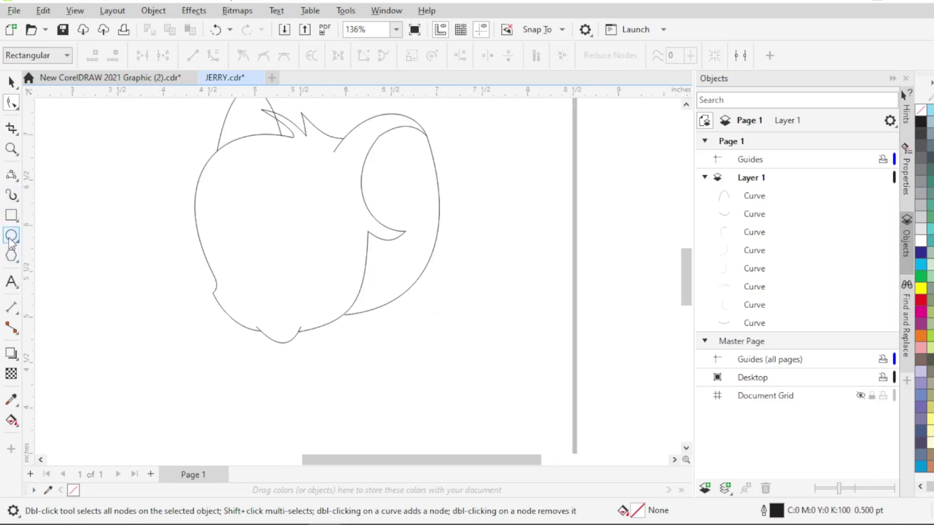
scroll(246, 267, up, 1)
click(11, 174)
scroll(319, 343, up, 2)
scroll(316, 339, up, 1)
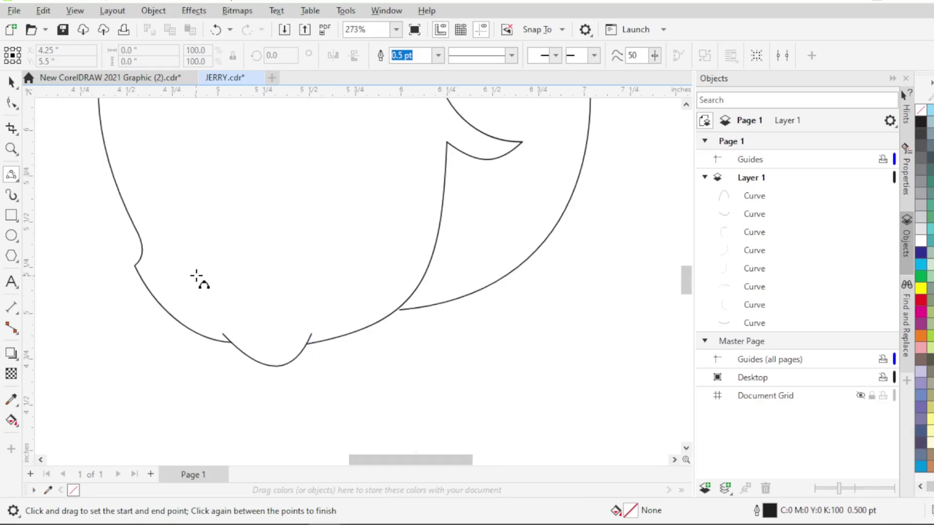
drag(197, 261, 196, 332)
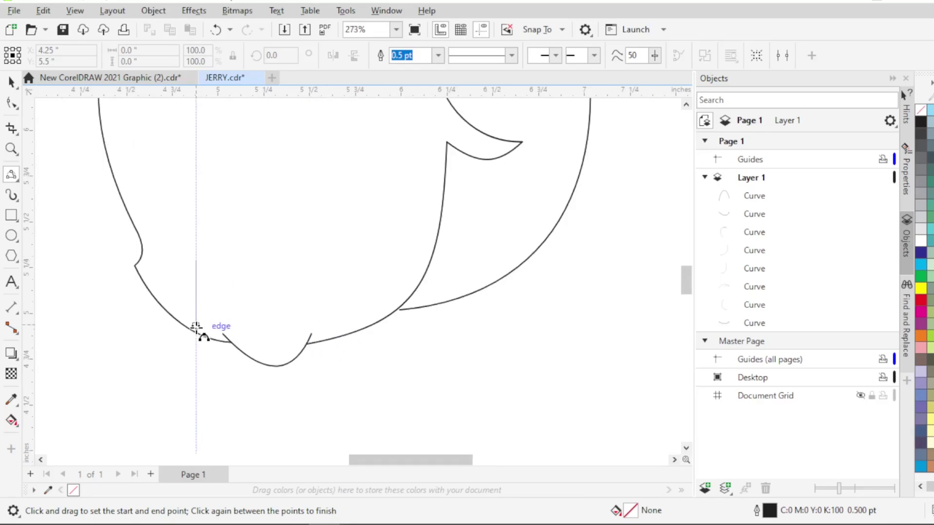
click(190, 292)
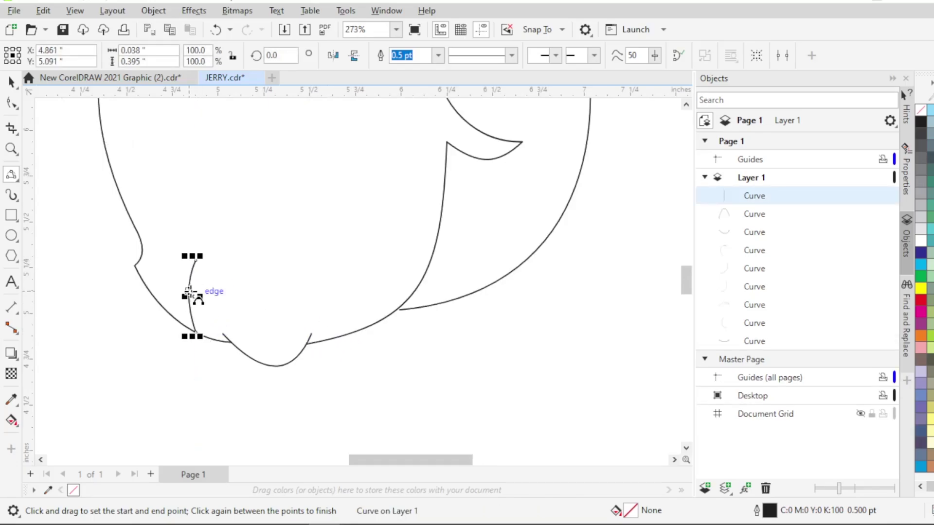
scroll(205, 249, up, 1)
drag(223, 211, 209, 278)
click(180, 236)
key(space)
scroll(221, 263, down, 3)
scroll(224, 272, up, 2)
key(Delete)
scroll(224, 272, up, 1)
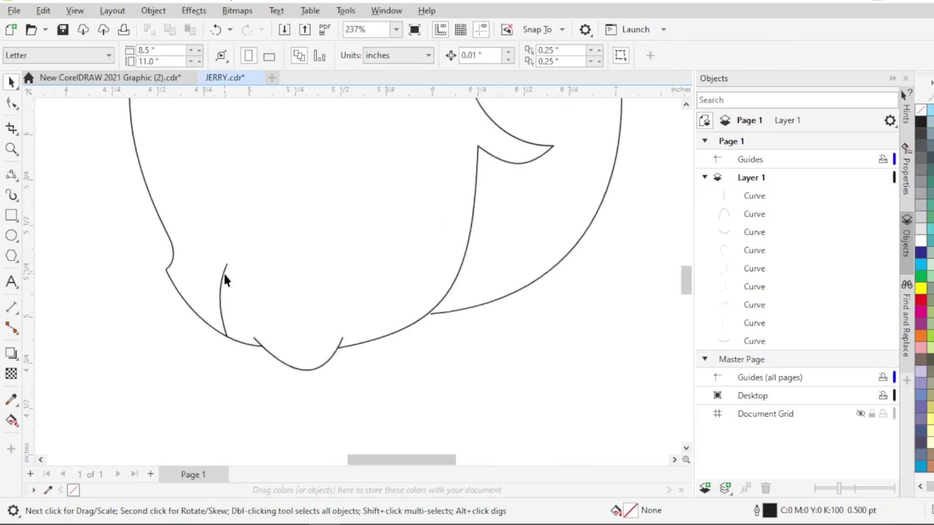
Draw a right-bowed curve about 0.42 in tall up into the face from the head outline just right of the chin
click(12, 174)
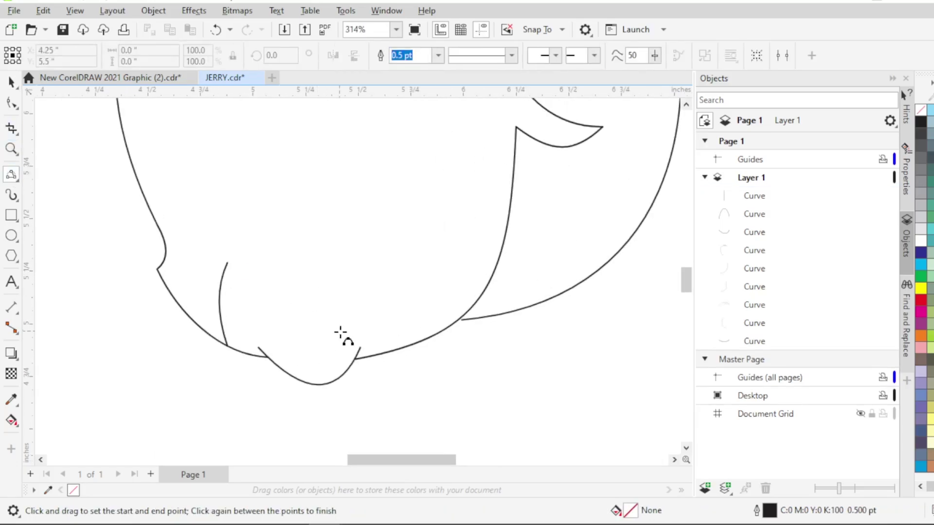
scroll(340, 333, up, 1)
drag(382, 356, 368, 239)
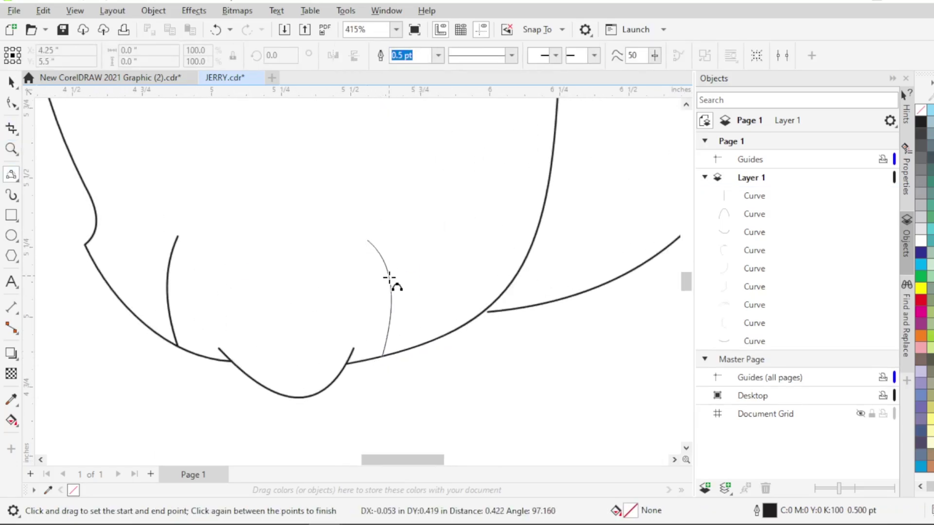
click(387, 292)
scroll(381, 330, down, 2)
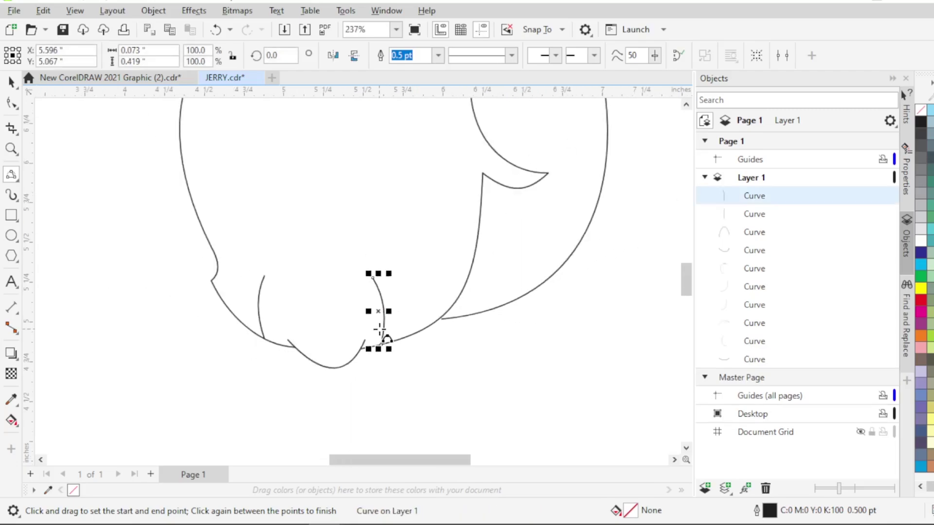
Draw a shallow arch about 0.23 in wide across the top end of the right vertical face curve
scroll(299, 278, up, 2)
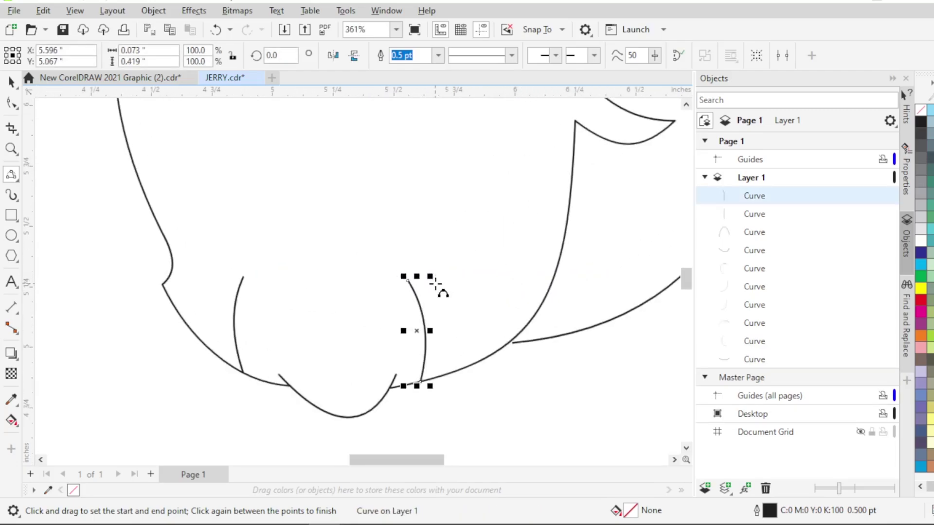
drag(443, 277, 388, 280)
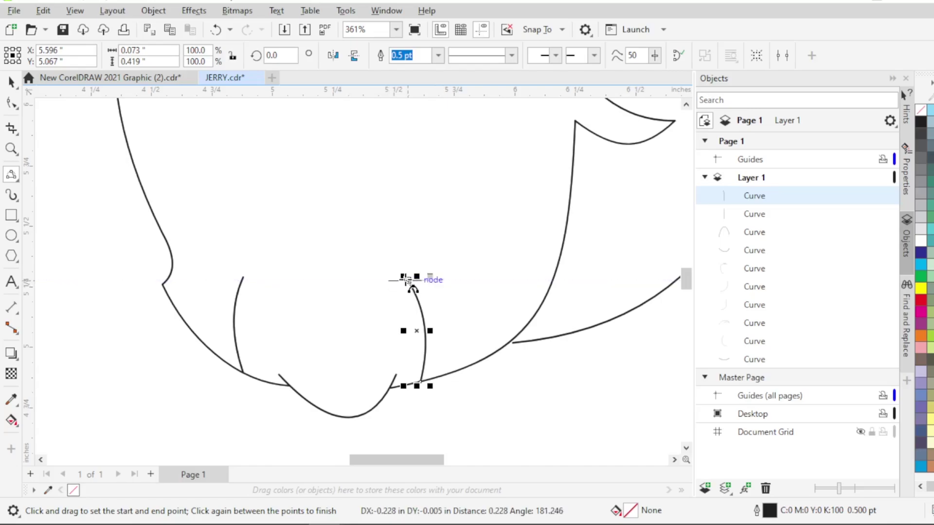
click(411, 274)
Move the top node of the right vertical face curve up onto the shallow arch
key(F10)
scroll(320, 243, up, 1)
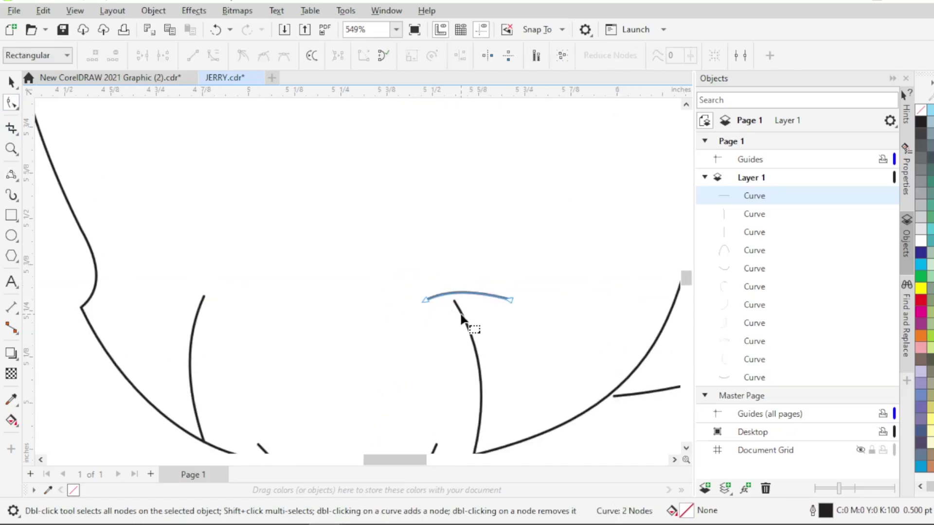
click(461, 317)
scroll(462, 313, up, 1)
drag(453, 293, 431, 214)
scroll(438, 314, down, 1)
Draw a left-bowed curve about 0.24 in long upward from the shallow arch's left end
click(10, 174)
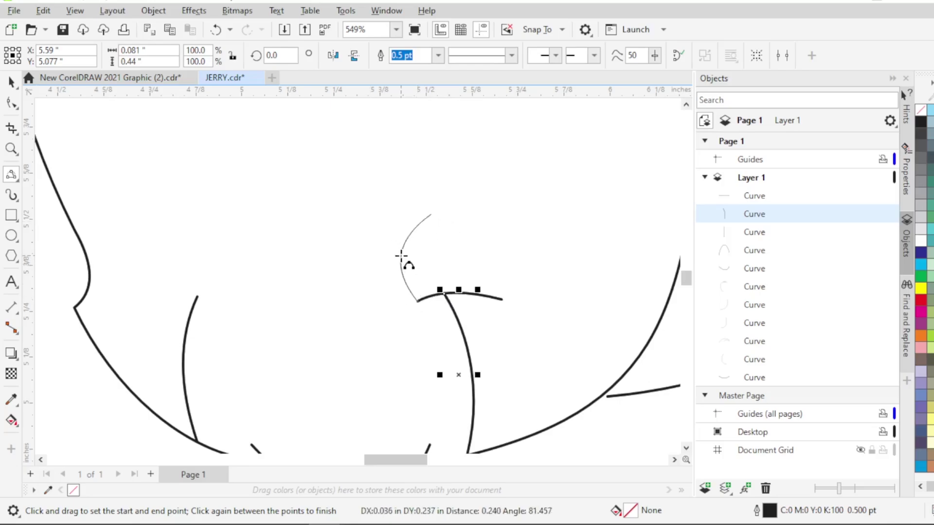
click(397, 255)
scroll(302, 304, down, 1)
scroll(300, 302, up, 1)
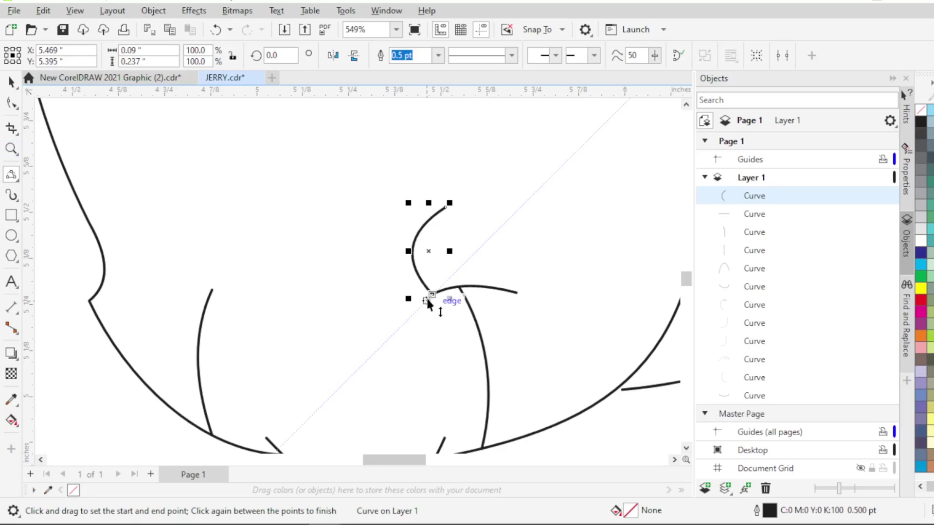
Draw a two-arc line about 0.67 in wide leftward from the left-bowed curve's lower part, passing over the left vertical face curve
drag(423, 286, 180, 282)
click(372, 291)
click(238, 289)
scroll(238, 288, down, 1)
scroll(223, 287, up, 2)
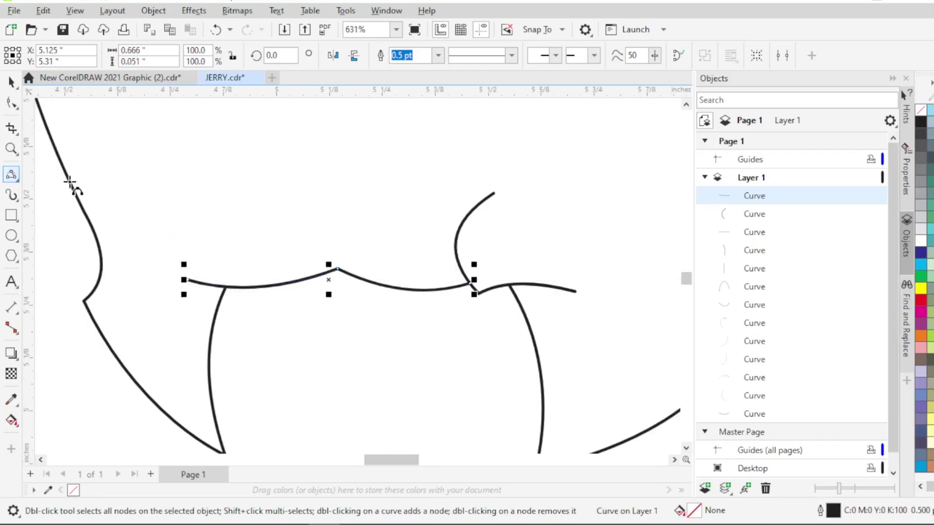
Extend the two-arc line's left end with a hooked segment about 0.17 in long, and draw an arch about 0.31 in wide above its right half
drag(221, 217, 188, 279)
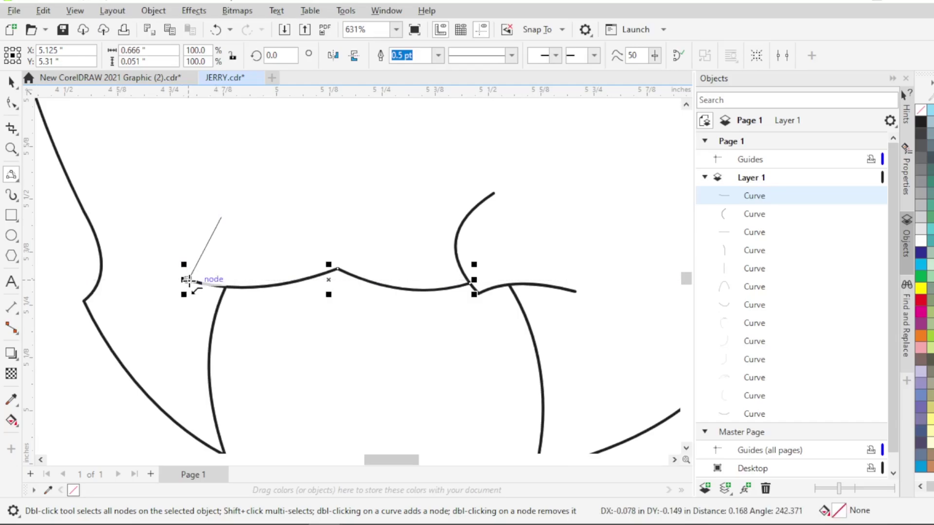
click(187, 238)
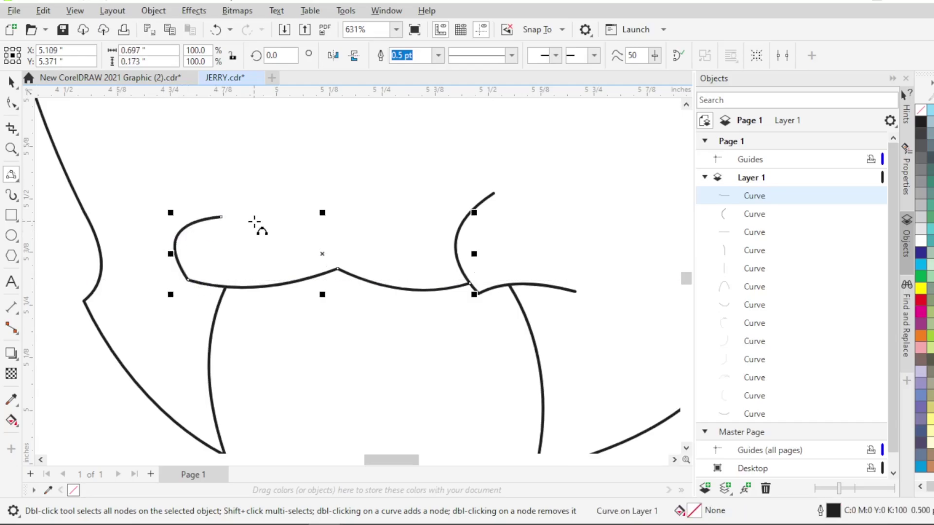
drag(463, 214, 335, 214)
click(400, 196)
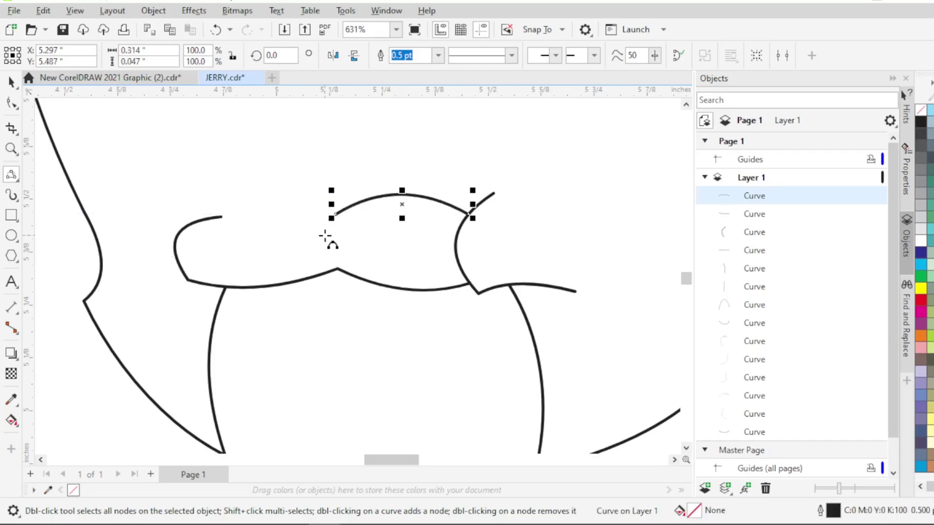
Draw a small closed nose shape from three curved segments at the left end of the upper arch
scroll(325, 236, up, 1)
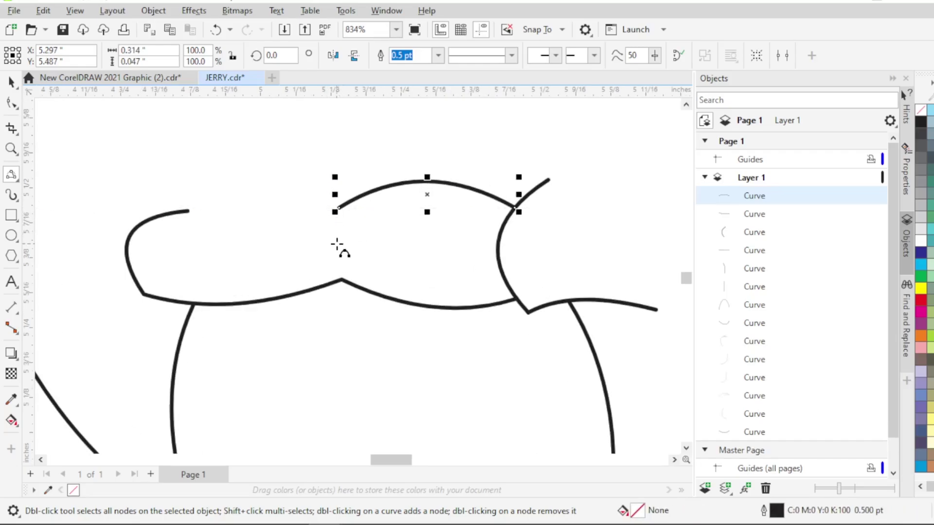
drag(336, 244, 356, 198)
click(339, 223)
mouse_move(336, 243)
mouse_down()
mouse_move(288, 194)
mouse_move(364, 194)
mouse_move(356, 198)
mouse_up()
click(307, 233)
click(317, 181)
key(F10)
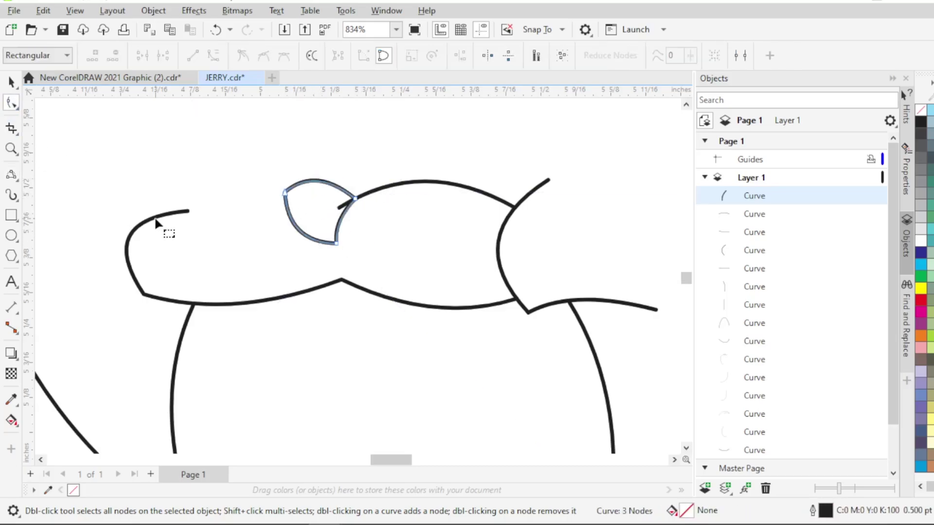
Enlarge the closed nose shape to 113.1% and move it left into the gap between the hooked segment and the upper arch
click(156, 217)
scroll(195, 220, down, 2)
scroll(253, 256, down, 1)
click(11, 82)
scroll(262, 227, up, 3)
click(259, 226)
drag(311, 243, 323, 264)
drag(279, 214, 212, 225)
scroll(250, 211, up, 4)
Move the upper arch's left end node onto the nose shape's right corner
click(10, 103)
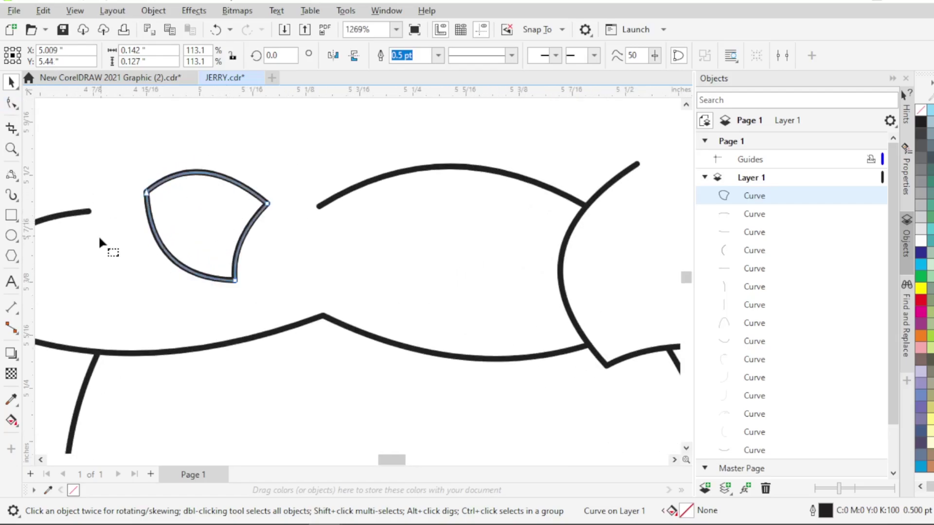
click(349, 194)
drag(319, 206, 269, 203)
scroll(336, 258, down, 2)
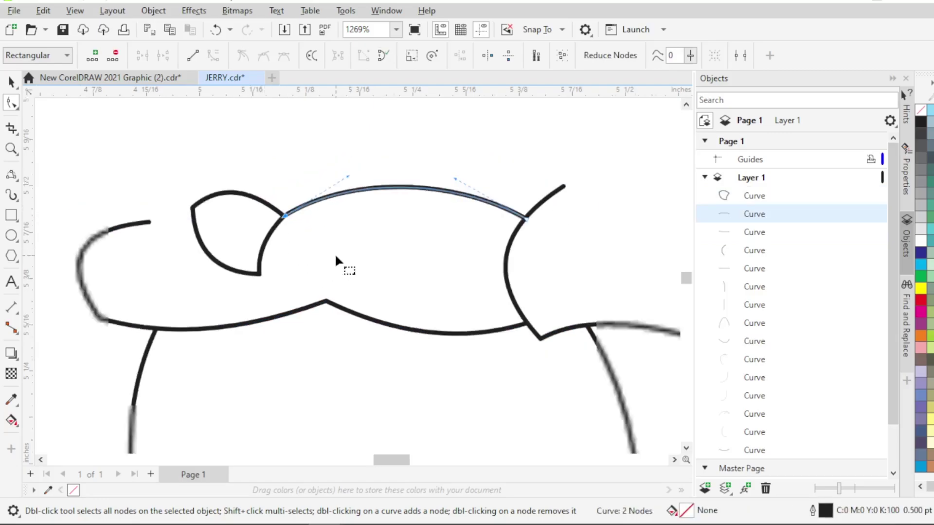
Move the hooked segment's open end onto the nose's left edge and adjust its curve handles into a rounded snout end
click(153, 220)
click(156, 221)
drag(157, 221, 195, 222)
drag(123, 228, 67, 221)
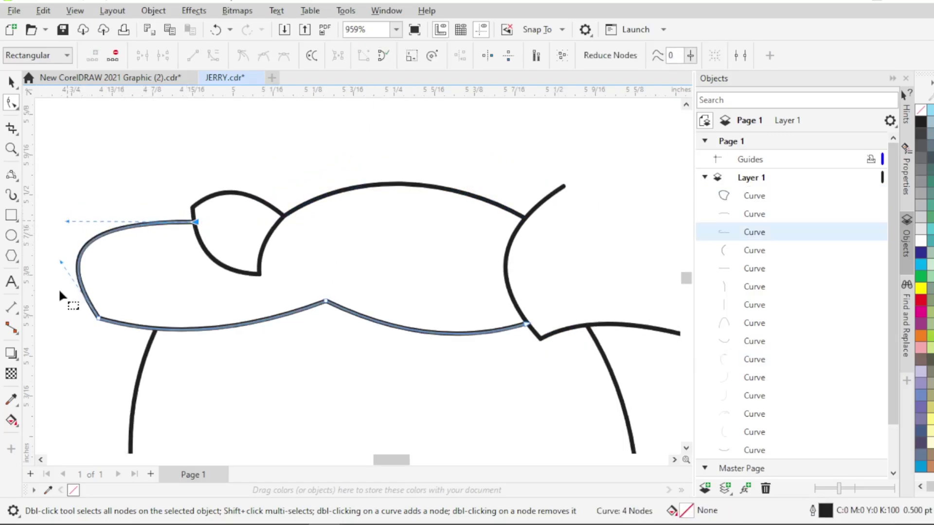
drag(58, 262, 118, 277)
scroll(175, 319, down, 3)
drag(158, 254, 159, 240)
scroll(190, 287, down, 2)
Move the peak node between the snout's two lower arcs about 0.09 in to the left and slightly down
click(336, 349)
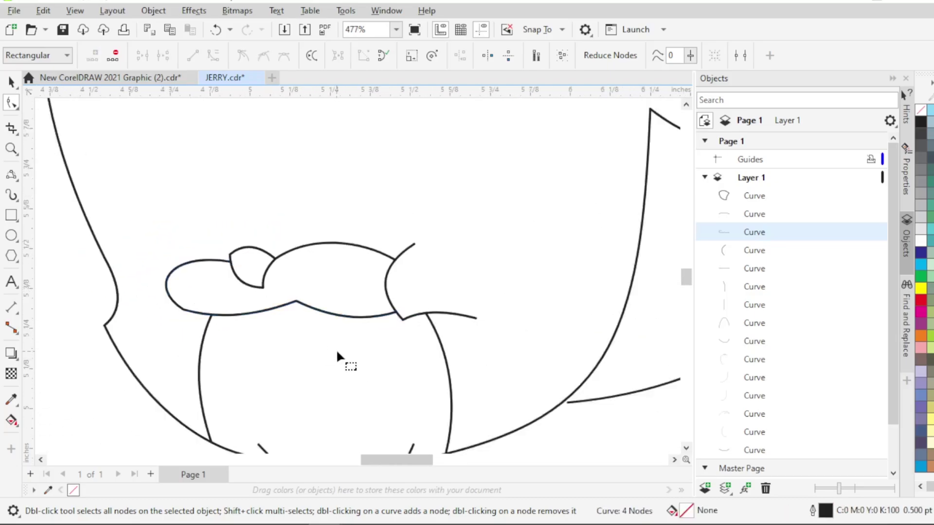
scroll(335, 322, down, 9)
scroll(335, 326, up, 5)
click(325, 326)
drag(325, 325, 301, 330)
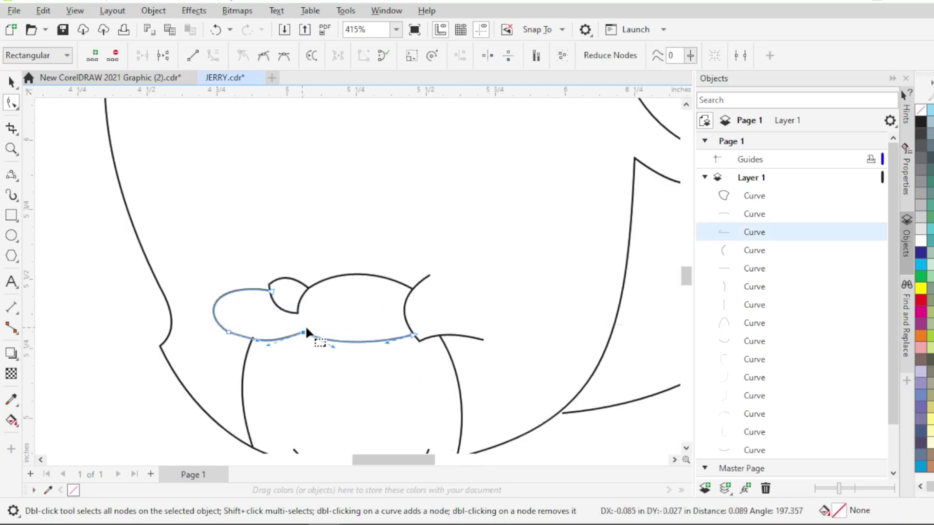
scroll(325, 343, down, 1)
click(332, 363)
scroll(339, 364, down, 2)
scroll(336, 357, up, 4)
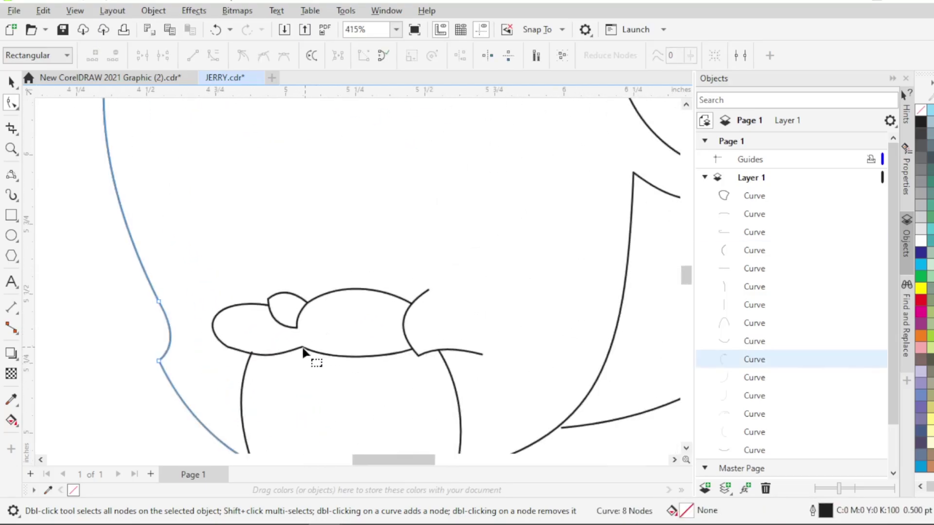
Refine the snout's two lower arcs by adjusting the curve handles at their shared peak and nudging it slightly
click(302, 355)
scroll(273, 366, up, 1)
mouse_move(262, 363)
mouse_down()
mouse_move(256, 372)
mouse_move(267, 364)
mouse_up()
drag(344, 358, 376, 370)
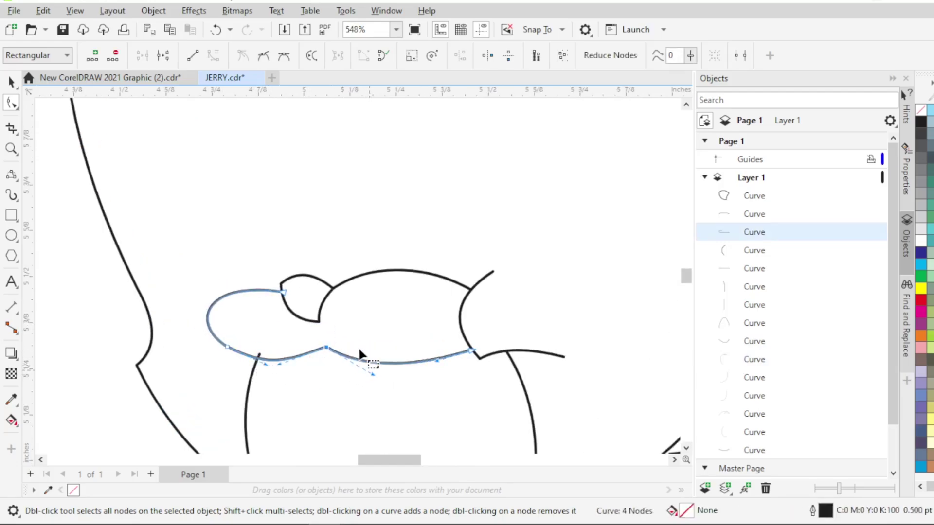
scroll(362, 354, down, 2)
click(324, 355)
scroll(324, 355, down, 4)
scroll(324, 354, up, 3)
click(304, 356)
scroll(305, 356, up, 5)
drag(312, 338, 308, 342)
click(327, 364)
scroll(328, 364, down, 2)
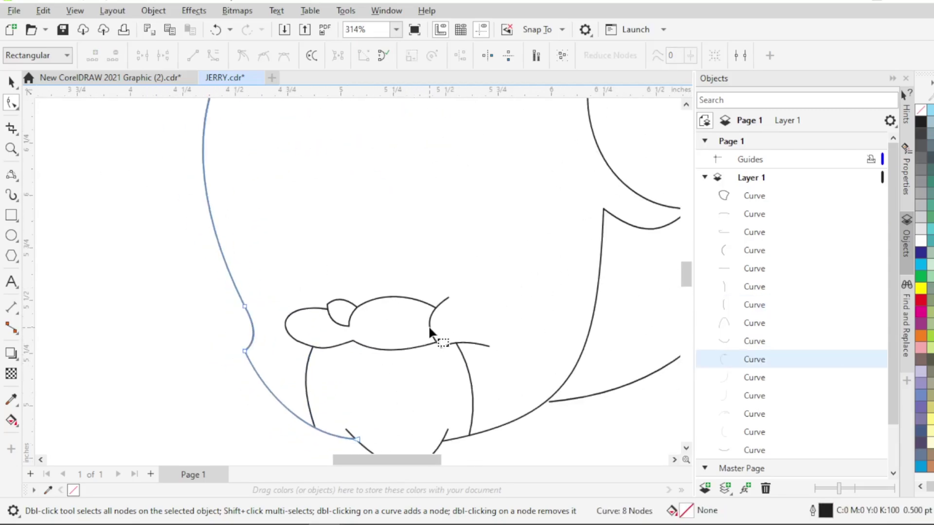
Bow the curve at the snout's right end further outward to the left and fit the upper arch's right end onto it
scroll(438, 327, up, 1)
click(448, 298)
drag(450, 296, 412, 332)
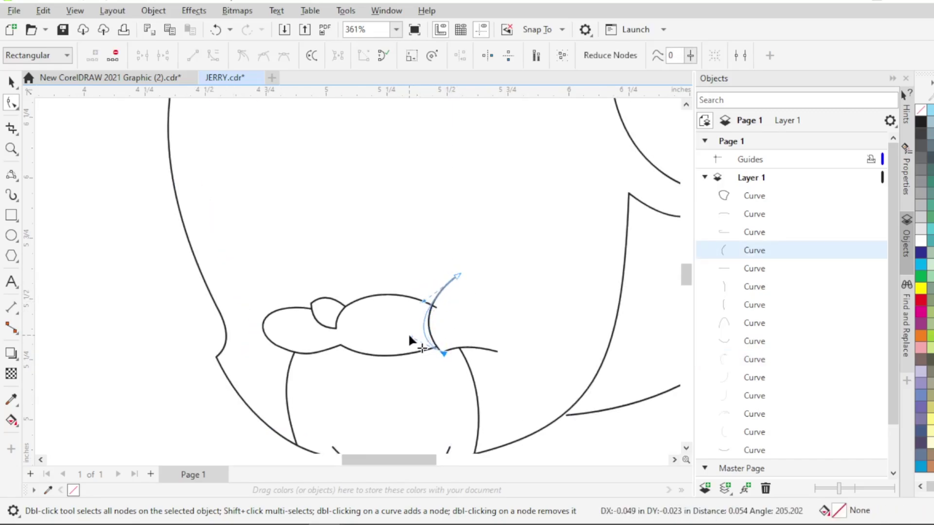
click(429, 306)
scroll(428, 308, up, 1)
scroll(418, 326, down, 3)
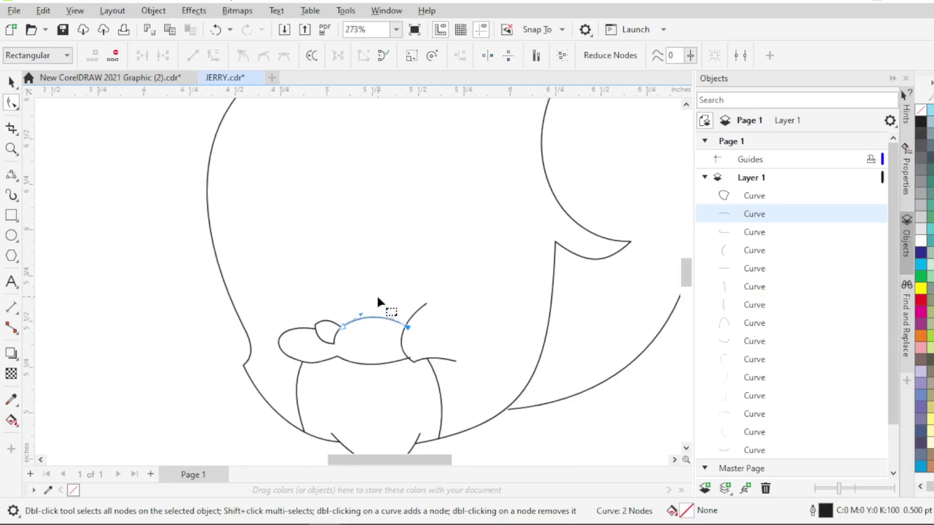
Draw a pointed eye outline about 0.38 in wide and 0.77 in tall above the upper arch from two curved segments
scroll(330, 292, up, 2)
click(12, 177)
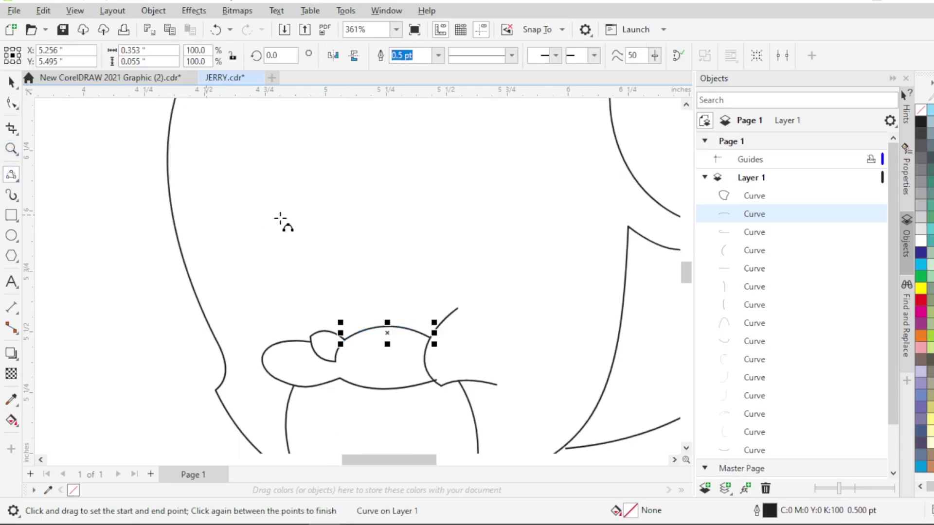
mouse_move(380, 327)
mouse_down()
mouse_move(427, 188)
mouse_move(412, 151)
mouse_move(431, 337)
mouse_up()
click(364, 210)
click(445, 199)
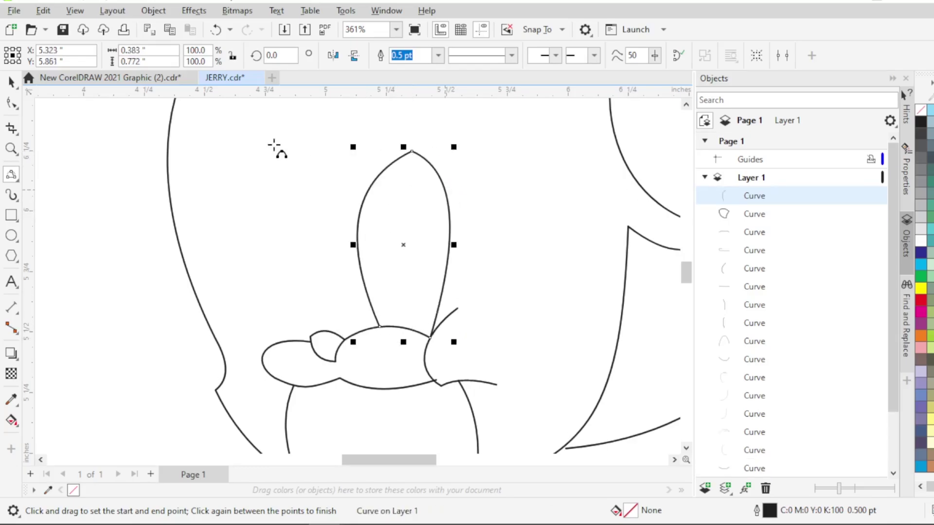
Round the eye outline's pointed top by adjusting the curve handles at its top node
click(12, 104)
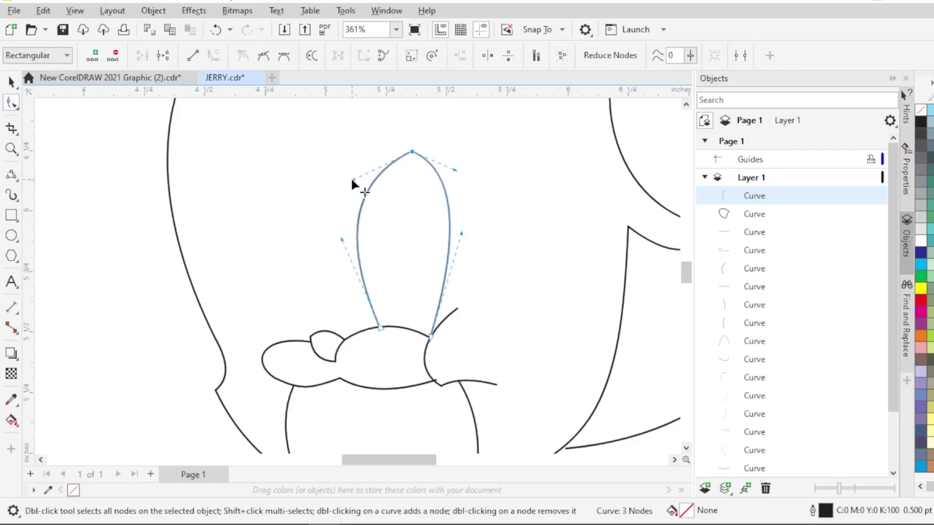
drag(351, 177, 353, 145)
mouse_move(455, 169)
mouse_down()
mouse_move(459, 144)
mouse_move(451, 170)
mouse_up()
scroll(453, 211, down, 1)
scroll(455, 214, up, 1)
drag(377, 163, 380, 170)
Copy the eye outline to the left above the nose and fit the copy's lower left end onto the snout
key(space)
drag(415, 240, 326, 243)
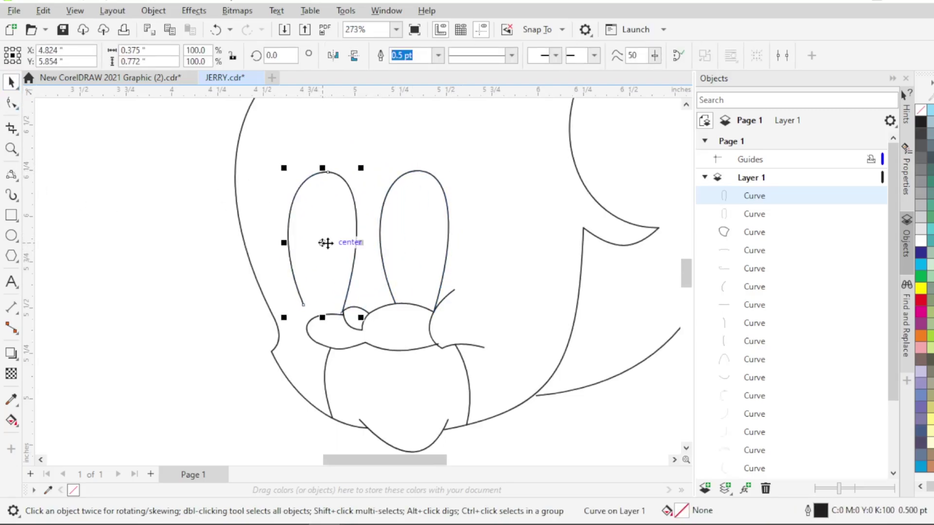
click(12, 105)
scroll(308, 322, up, 3)
mouse_move(302, 295)
mouse_down()
mouse_move(310, 321)
mouse_move(309, 299)
mouse_up()
scroll(323, 284, down, 3)
scroll(322, 310, up, 5)
scroll(311, 299, down, 5)
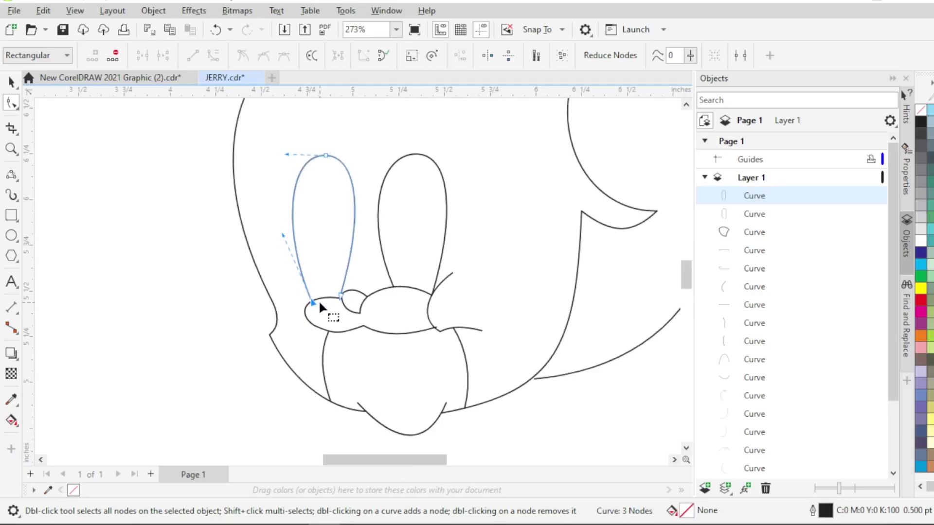
scroll(319, 299, down, 5)
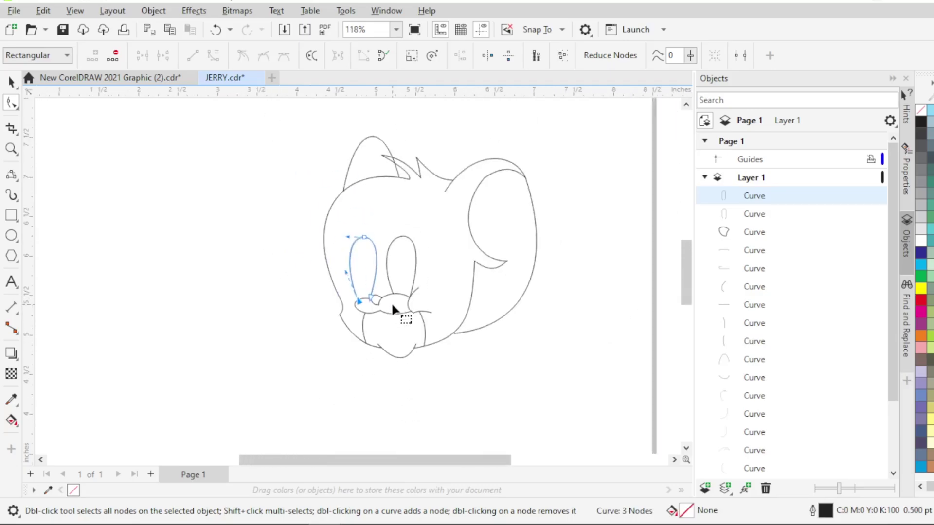
Draw an open mouth about 0.54 in wide and 0.41 in tall below the snout from two connected curved segments
click(433, 308)
scroll(396, 335, up, 6)
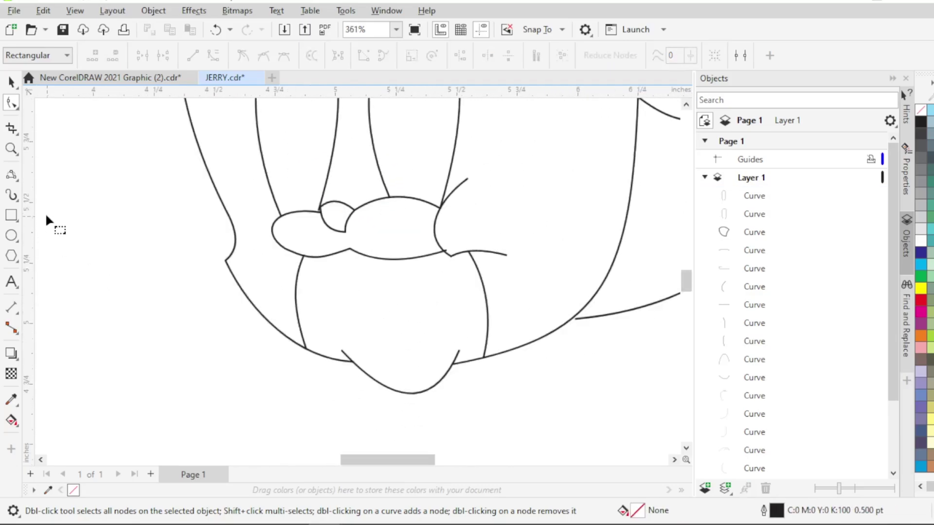
click(11, 175)
scroll(287, 326, up, 4)
drag(339, 207, 421, 349)
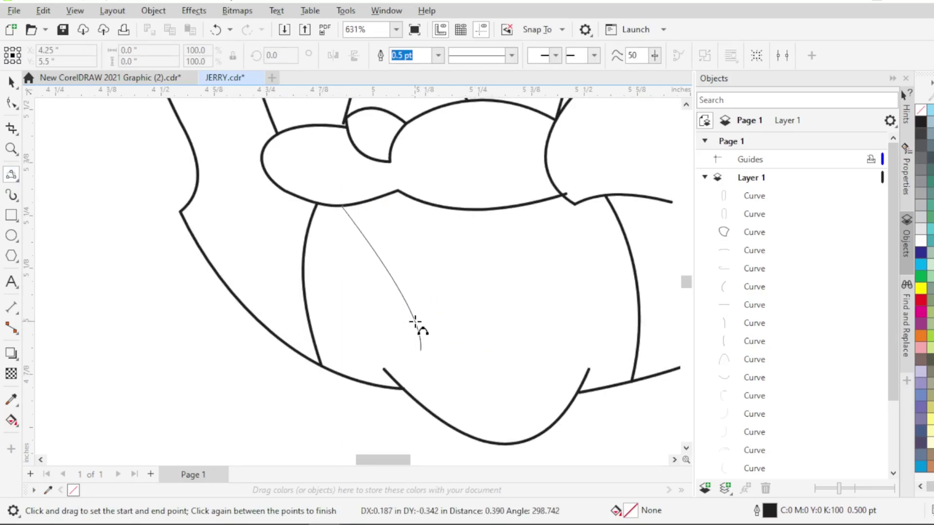
click(408, 314)
drag(568, 201, 424, 354)
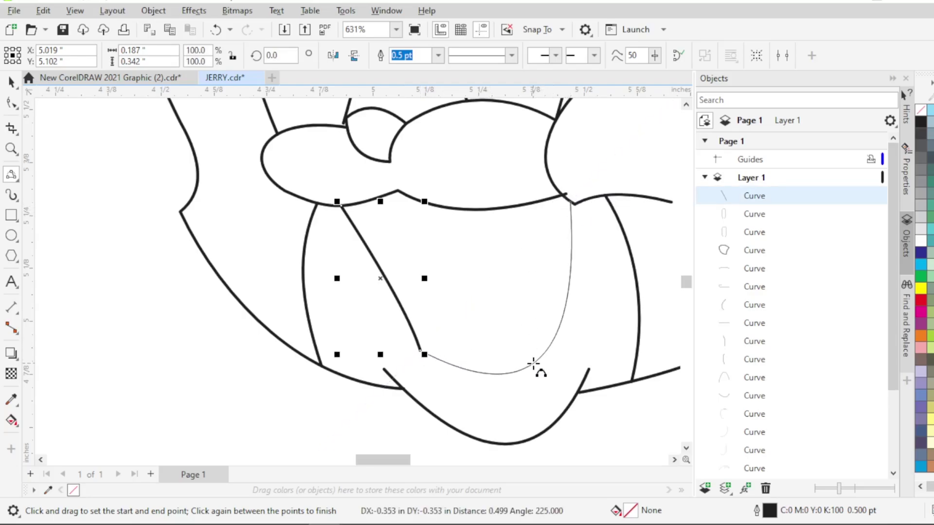
click(514, 370)
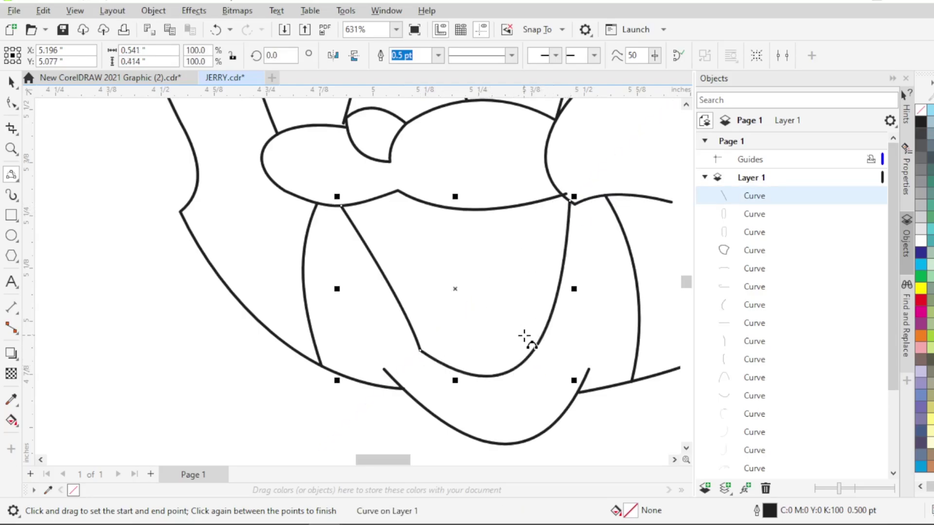
Draw a tongue arc spanning about 0.19 in inward from the mouth's right side
scroll(524, 335, up, 1)
drag(563, 283, 495, 346)
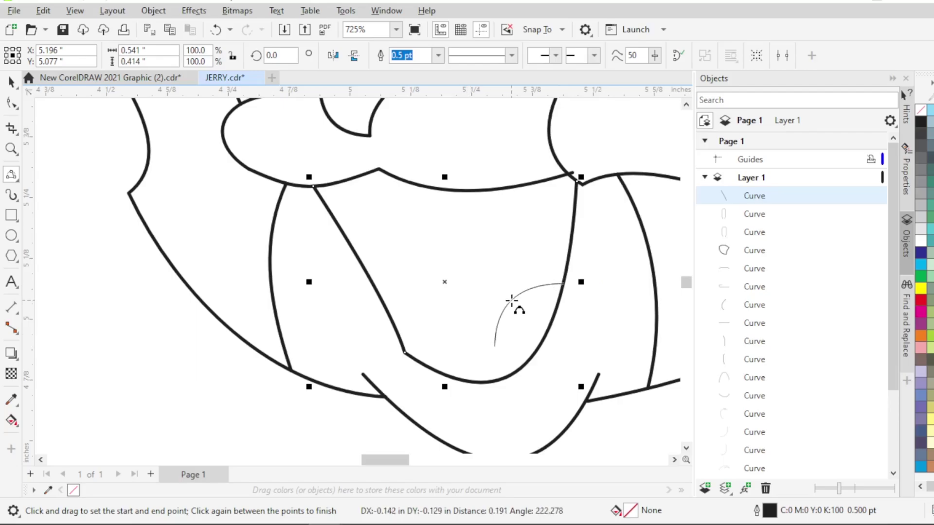
click(512, 300)
drag(512, 300, 431, 379)
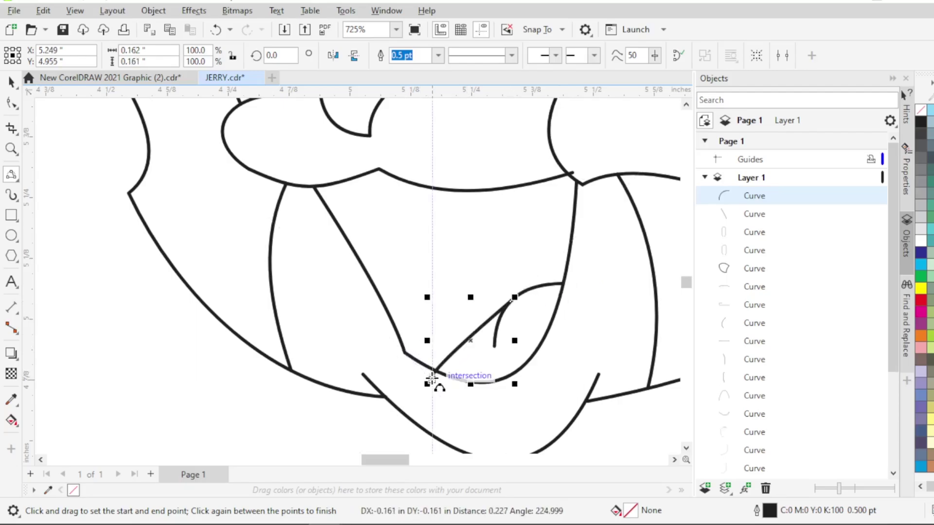
click(469, 342)
key(ctrl+z)
Draw a second tongue arc about 0.15 in wide and 0.12 in tall from the first arc to the mouth's lower line
drag(505, 309, 433, 371)
click(462, 319)
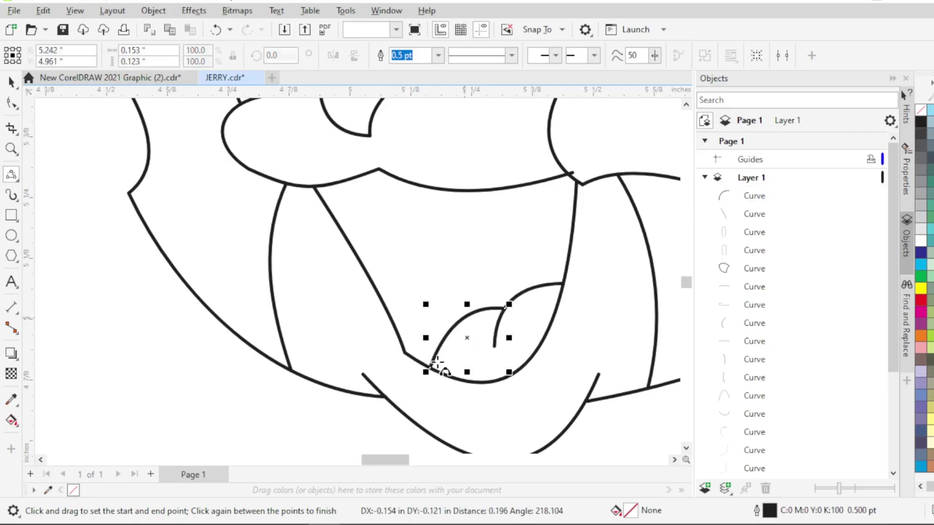
Draw two whiskers about 0.52 in and 0.48 in wide extending right from the snout's right half
scroll(439, 357, down, 3)
scroll(488, 270, up, 1)
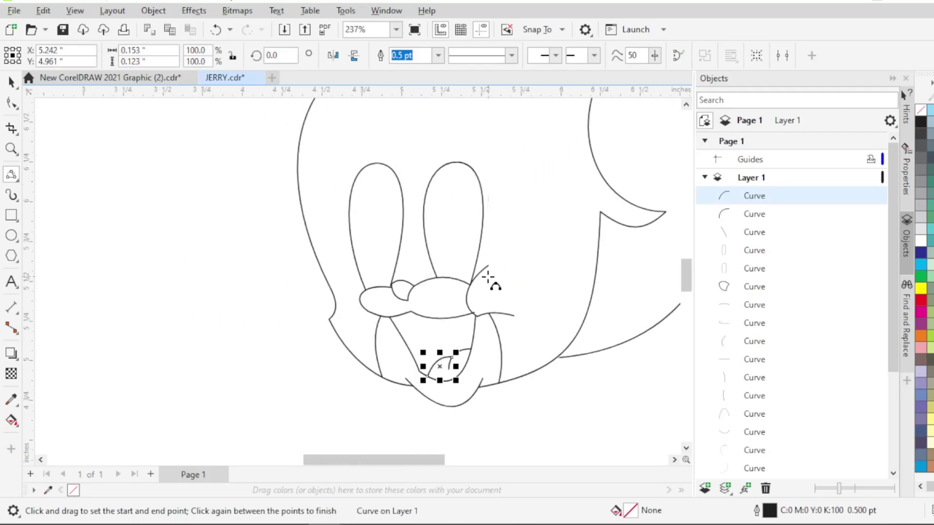
mouse_move(451, 296)
mouse_down()
mouse_move(562, 288)
mouse_move(517, 285)
mouse_up()
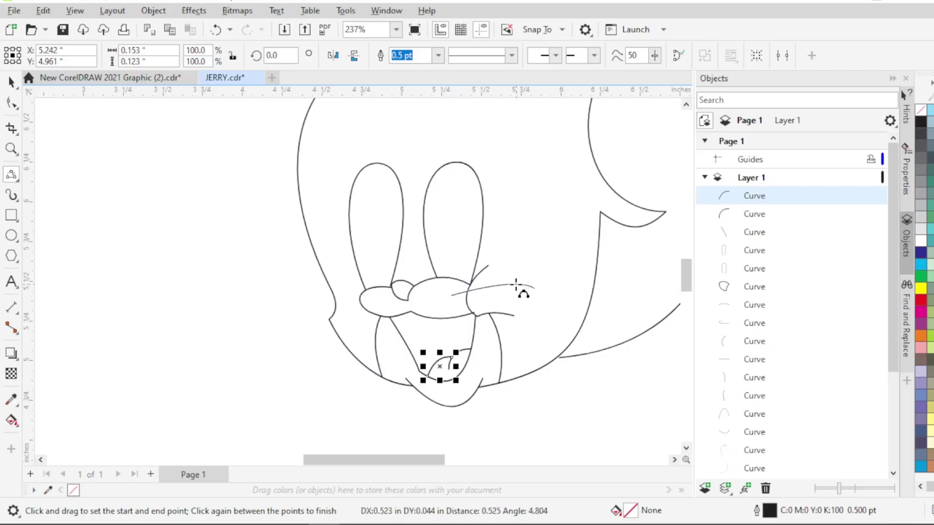
click(487, 287)
drag(454, 308, 529, 322)
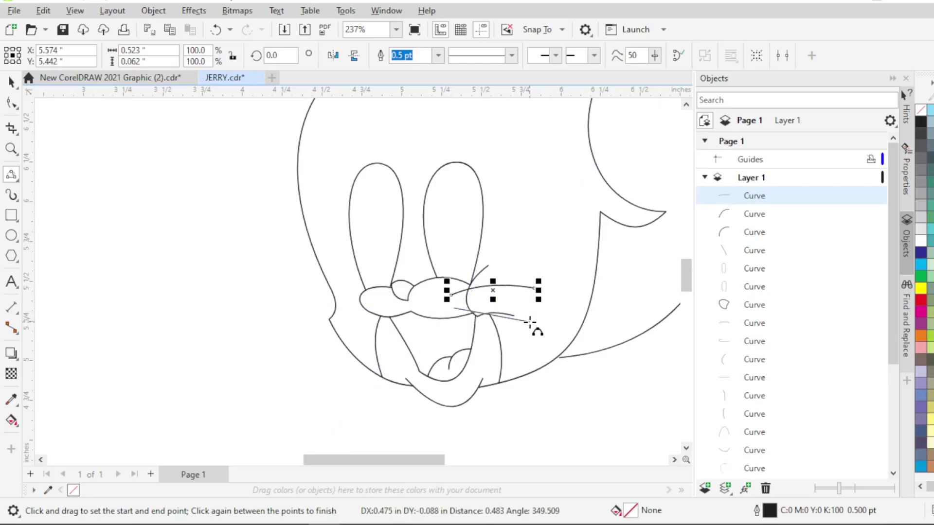
click(496, 307)
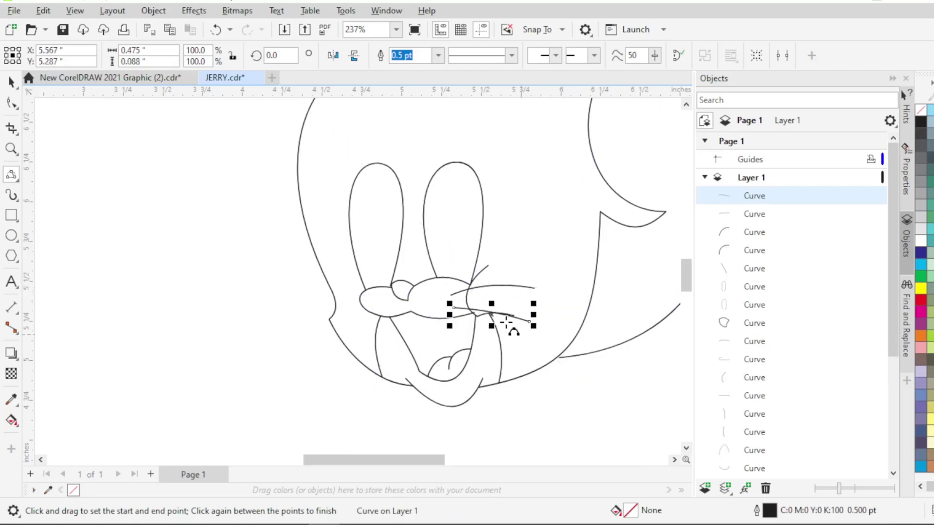
Copy the lower right whisker to the face's left side, mirror it horizontally and fit it against the snout's left end
scroll(359, 291, up, 2)
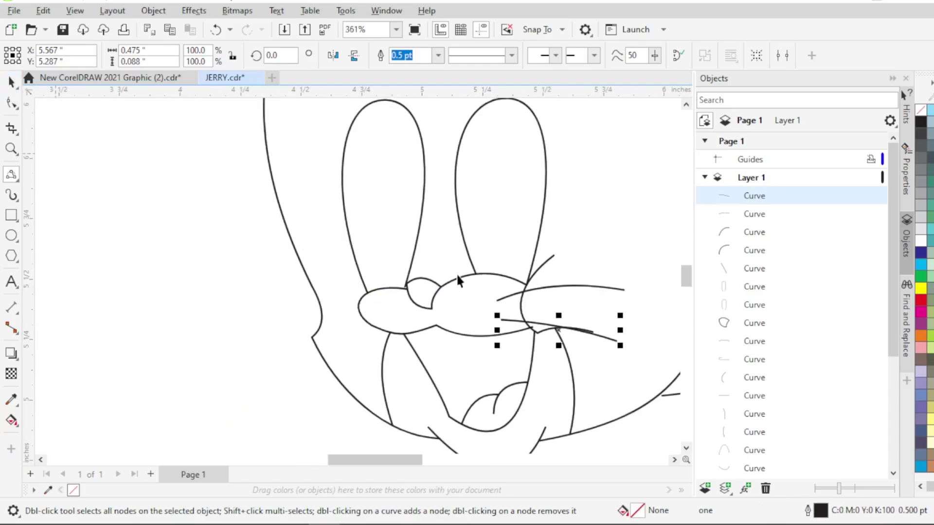
key(space)
drag(559, 328, 309, 311)
right_click(309, 311)
click(332, 55)
scroll(332, 340, up, 1)
click(324, 305)
drag(382, 293, 344, 316)
scroll(336, 308, up, 2)
scroll(343, 316, down, 2)
Copy the upper right whisker to the face's left side and mirror it horizontally
click(12, 103)
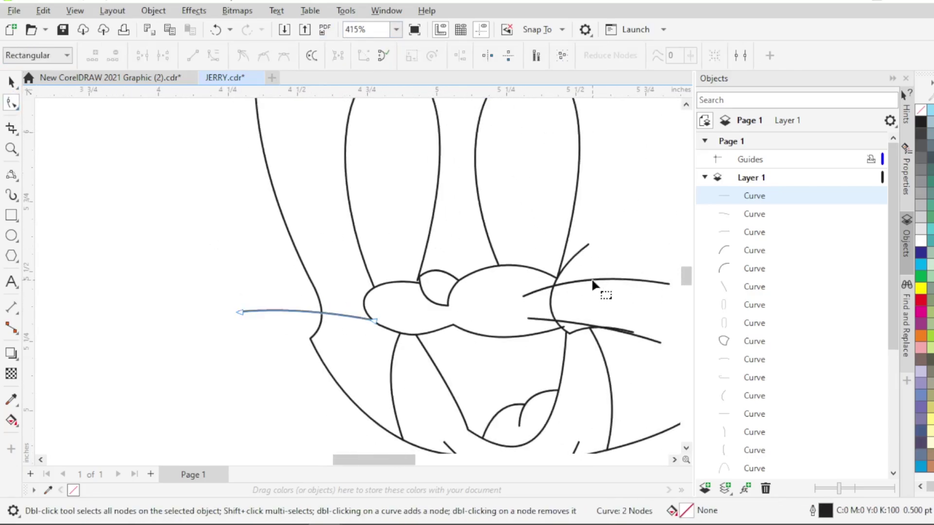
click(597, 281)
click(11, 86)
drag(598, 280, 336, 284)
right_click(276, 275)
click(333, 55)
scroll(324, 289, up, 1)
scroll(336, 285, down, 3)
scroll(337, 285, down, 5)
click(565, 381)
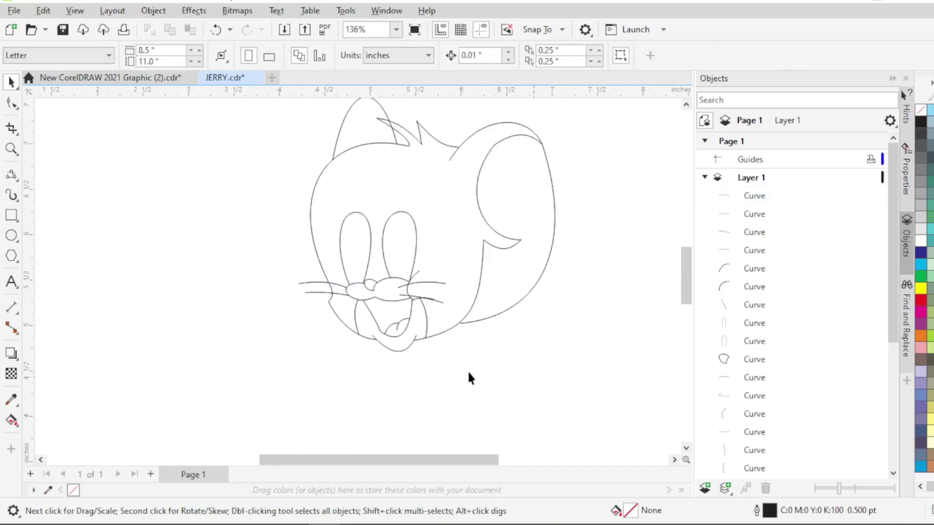
Delete the two mirrored whiskers on the left side of the face
scroll(326, 279, up, 4)
click(324, 275)
key(Delete)
click(313, 259)
key(Delete)
Remove the lower cheek corner node from the head outline and bulge the resulting cheek segment outward to the left
click(325, 284)
click(12, 102)
scroll(304, 251, up, 4)
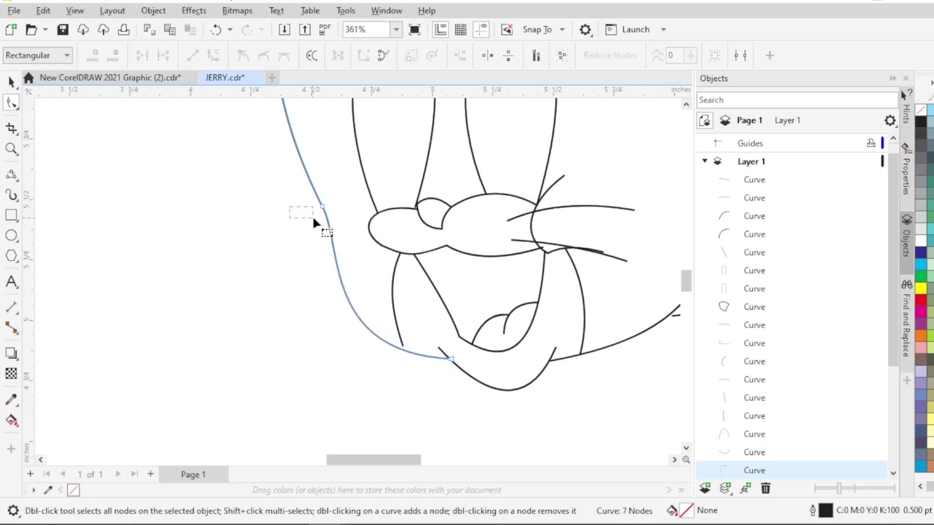
click(335, 268)
drag(321, 352, 223, 322)
scroll(412, 389, down, 3)
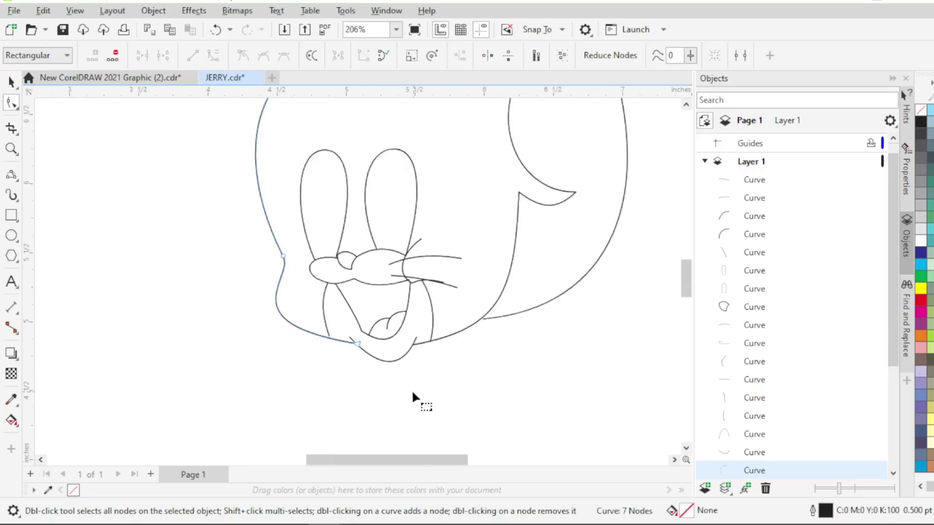
Sharpen the head outline's bend above the left cheek by adjusting the cheek segment's upper curve handle
scroll(366, 355, up, 1)
click(303, 289)
scroll(292, 340, up, 1)
drag(298, 307, 285, 295)
key(Escape)
scroll(355, 392, down, 2)
scroll(398, 392, up, 1)
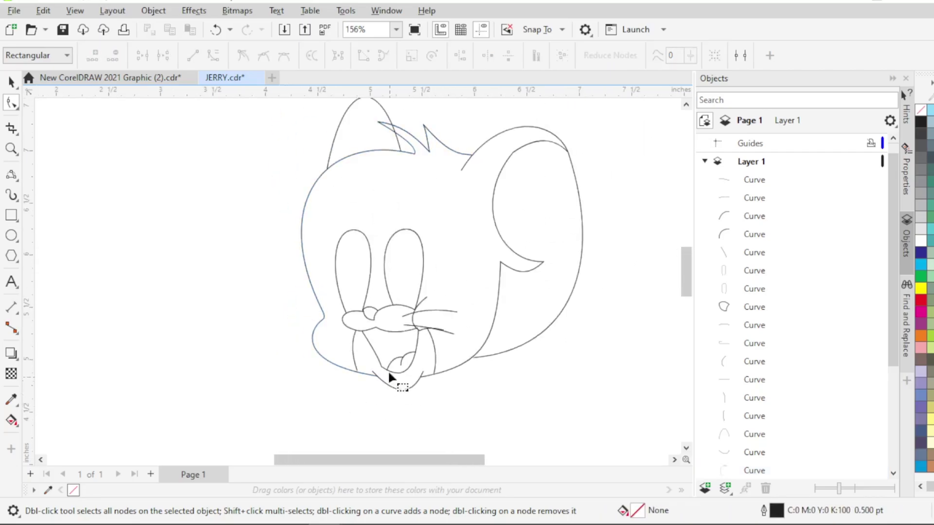
Draw a whisker about 0.55 in wide extending left from the snout's left end across the cheek outline
scroll(344, 222, up, 1)
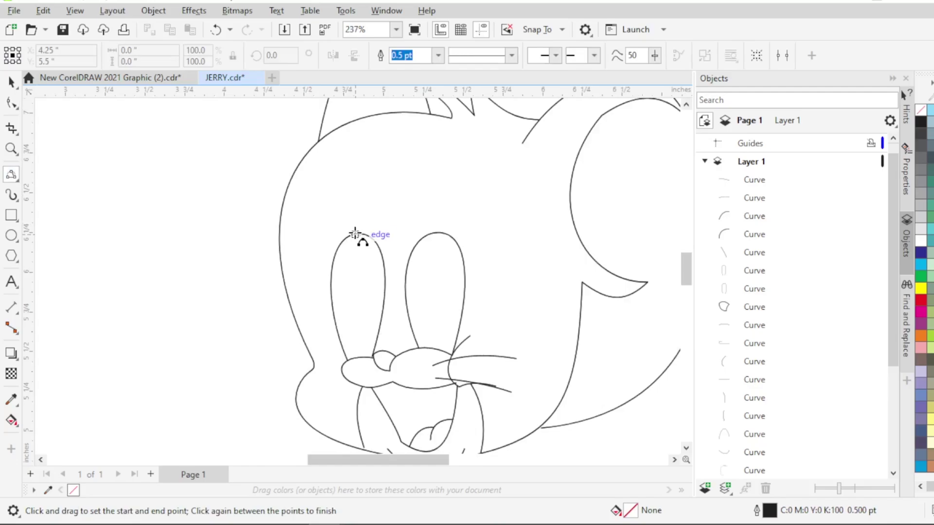
drag(342, 360, 254, 351)
click(311, 360)
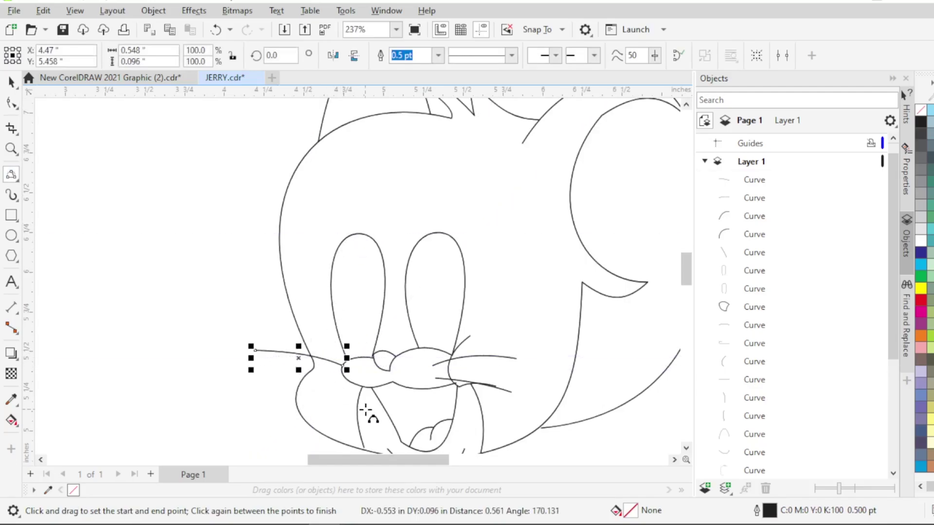
Draw a lower whisker about 0.585 in wide extending left from the snout's left end across the cheek outline
drag(347, 380, 253, 395)
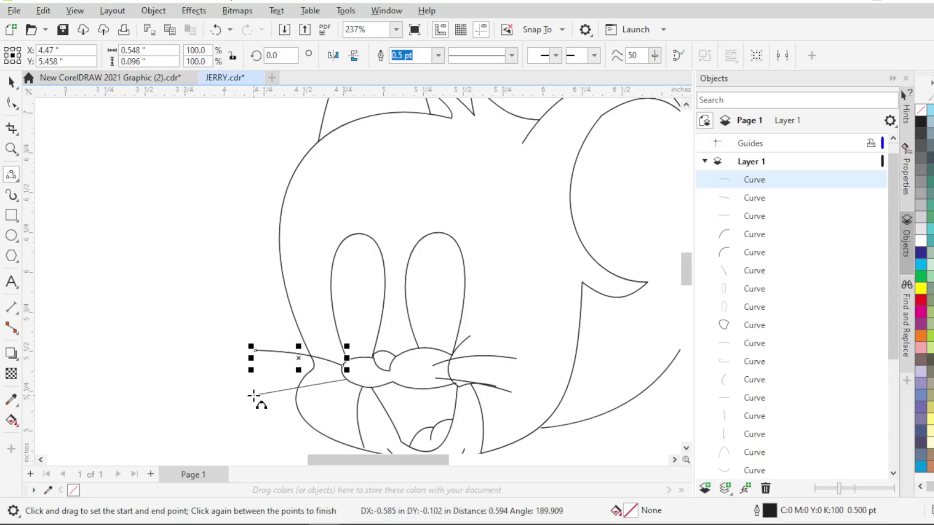
click(299, 386)
Draw two curved brow lines, about 0.38 in and 0.23 in tall, rising up and left from the top of the left eye
drag(366, 234, 331, 174)
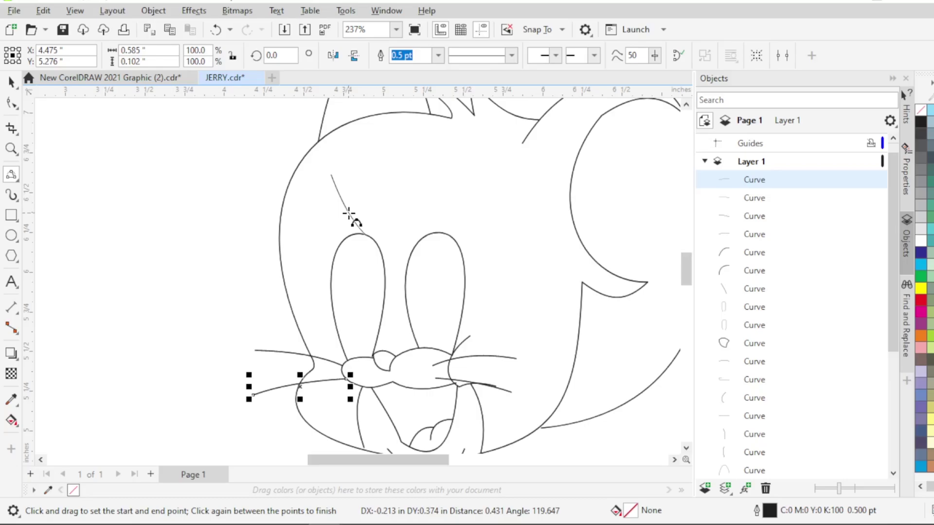
click(348, 214)
drag(344, 241, 308, 204)
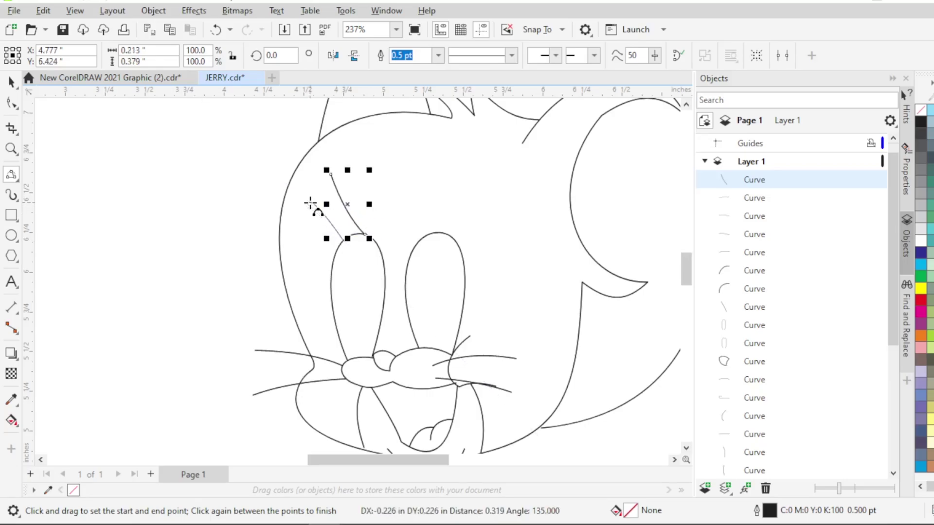
click(326, 229)
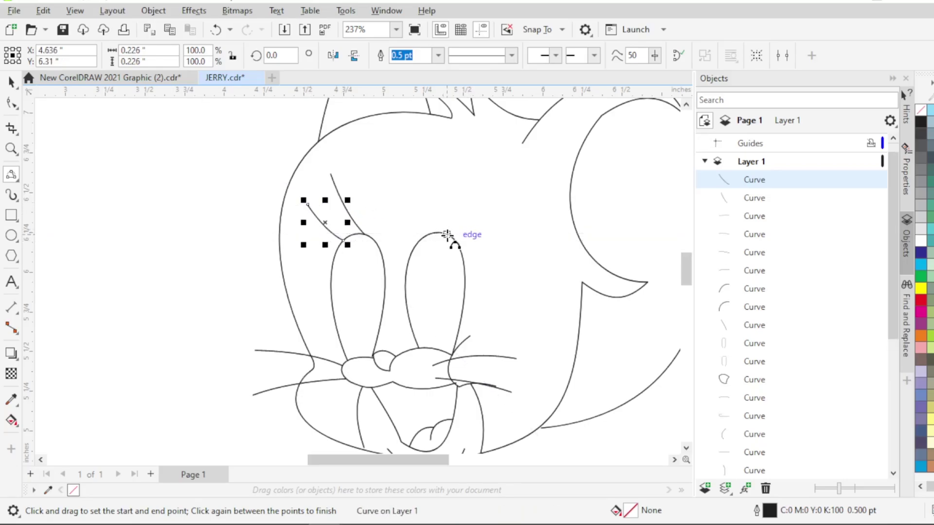
Draw two curved brow lines, the left one about 0.49 in tall, rising from the top of the right eye
drag(448, 235, 453, 159)
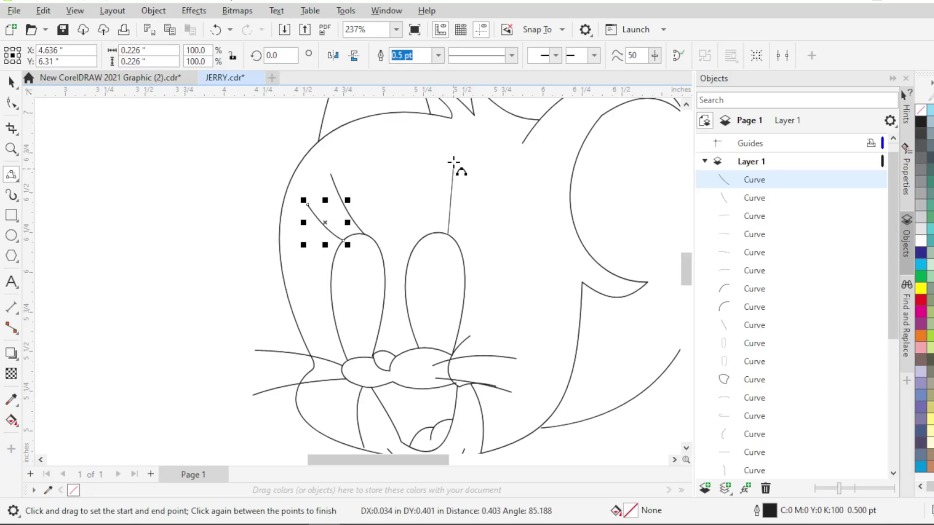
click(443, 195)
drag(429, 234, 417, 156)
click(418, 201)
scroll(384, 234, down, 2)
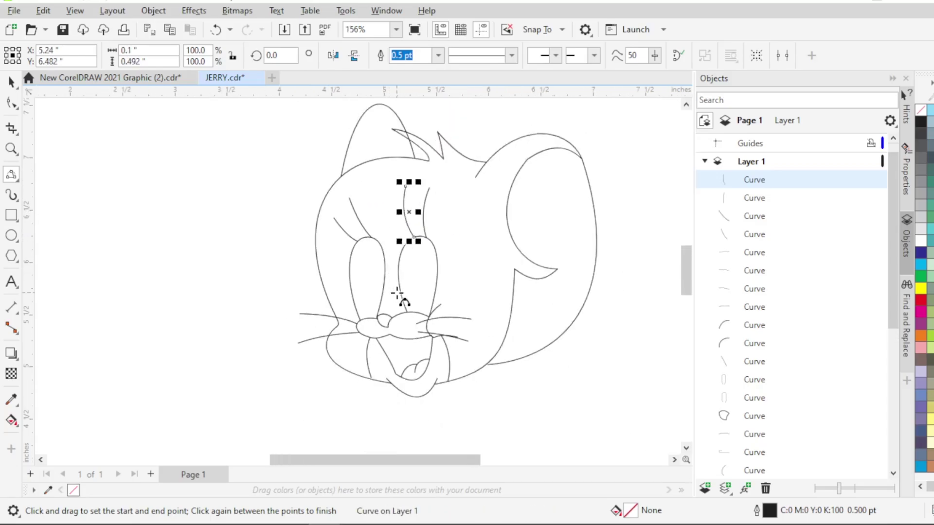
scroll(431, 345, up, 2)
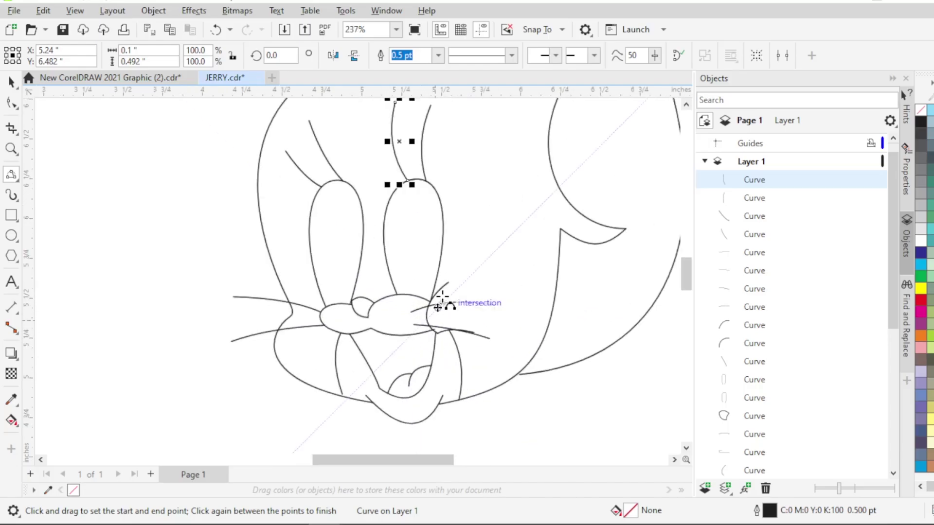
Draw an arc across the right brow lines and place a vertically mirrored copy over the left ones, rotated to about 49.5°
scroll(423, 190, down, 2)
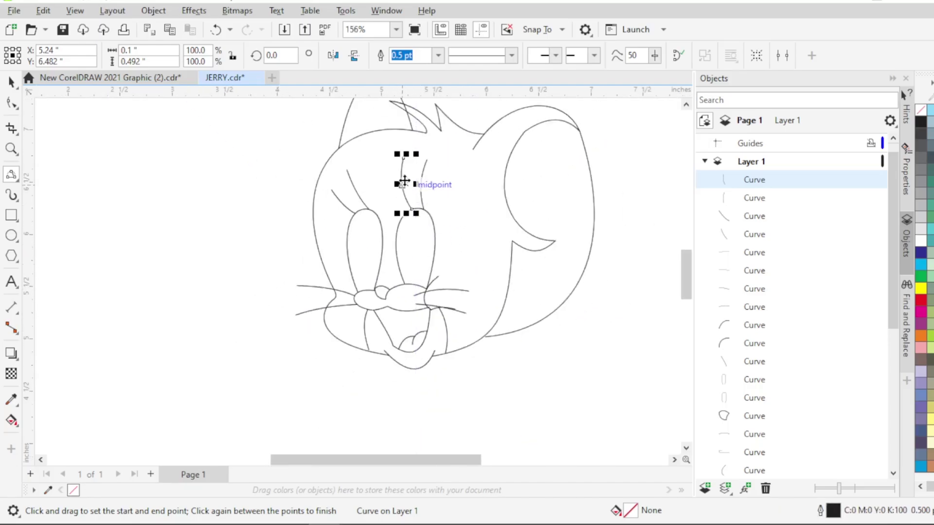
scroll(405, 181, up, 2)
drag(413, 171, 316, 177)
click(11, 81)
right_click(316, 177)
click(356, 55)
click(313, 187)
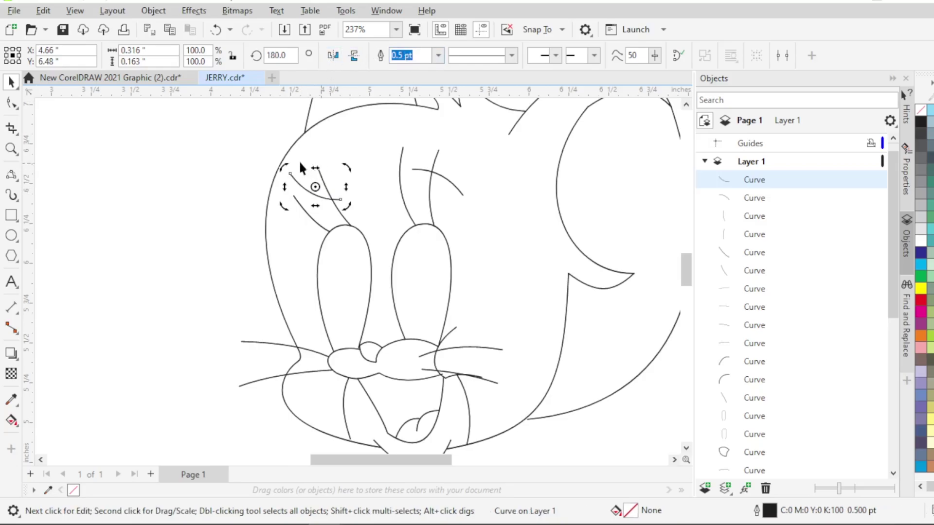
drag(340, 163, 368, 171)
scroll(375, 199, down, 2)
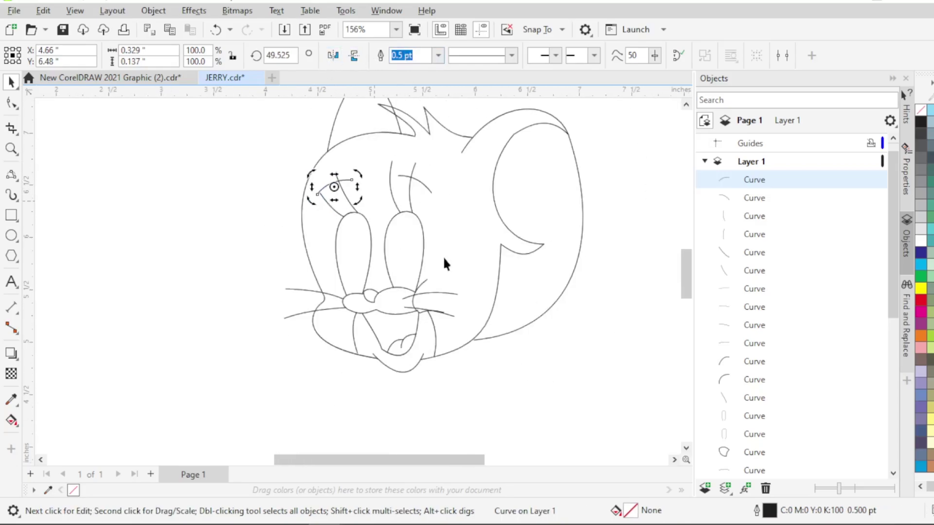
click(531, 375)
Draw a pupil curve inside the right eye, from its lower tip to its right edge, bulging left
scroll(420, 256, up, 2)
click(12, 174)
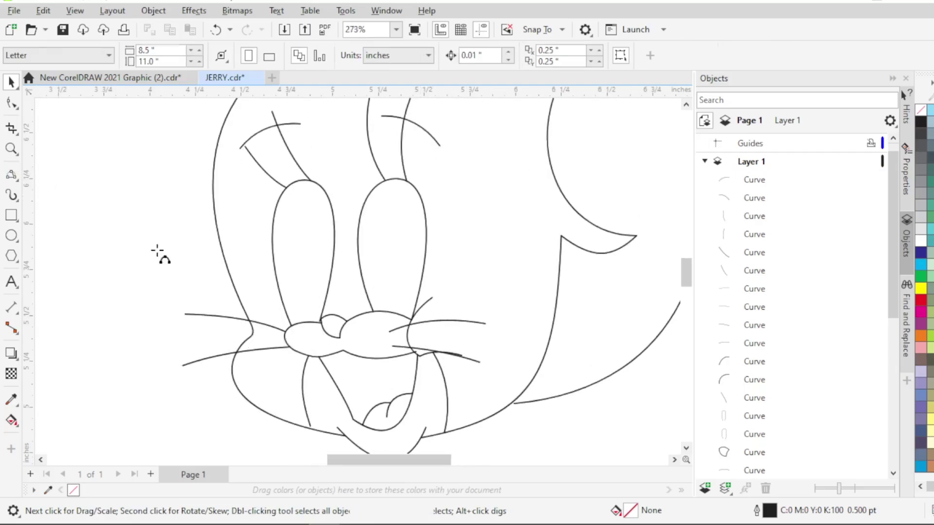
scroll(366, 313, up, 1)
drag(424, 322, 446, 211)
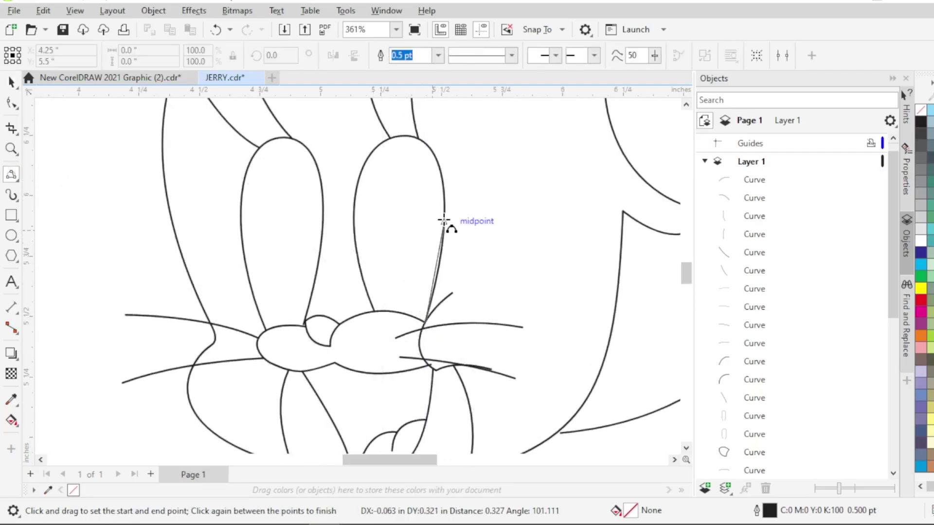
click(391, 247)
Move the pupil curve's upper node down the eye's edge and shape its handles into a rounded pupil about 0.2 by 0.42 in
click(11, 102)
drag(348, 174, 488, 238)
drag(373, 220, 404, 185)
drag(369, 258, 360, 283)
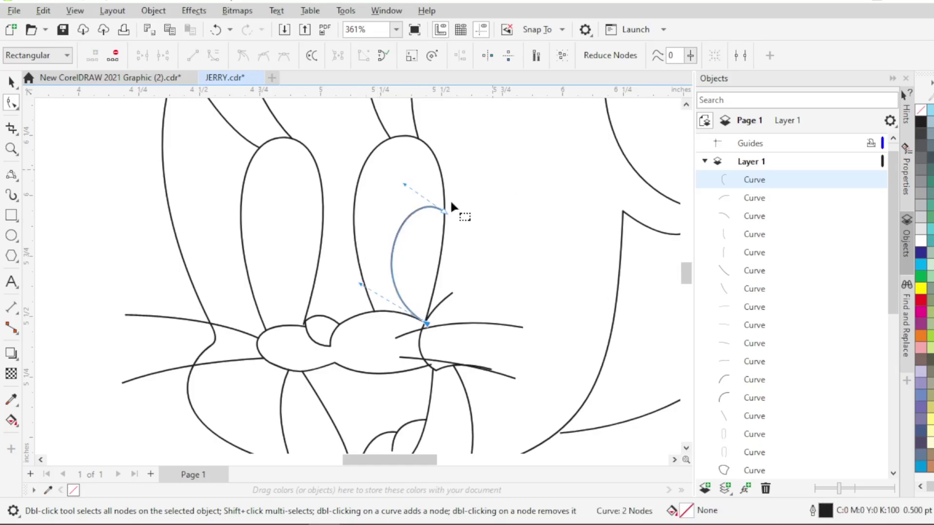
drag(445, 218, 444, 246)
drag(401, 209, 424, 171)
drag(360, 285, 368, 301)
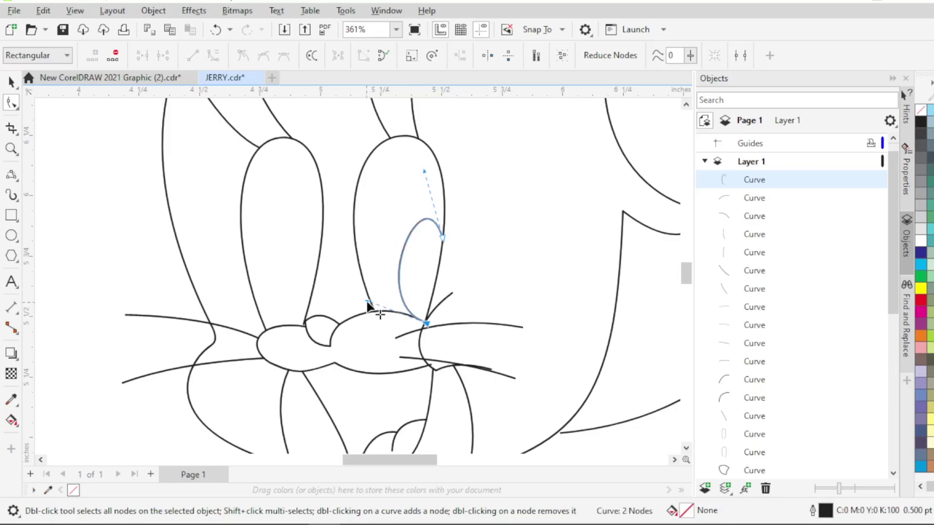
drag(426, 171, 406, 175)
Close the pupil with a line between its two end nodes, bend that line to follow the eye's edge, and fill the shape black
click(11, 175)
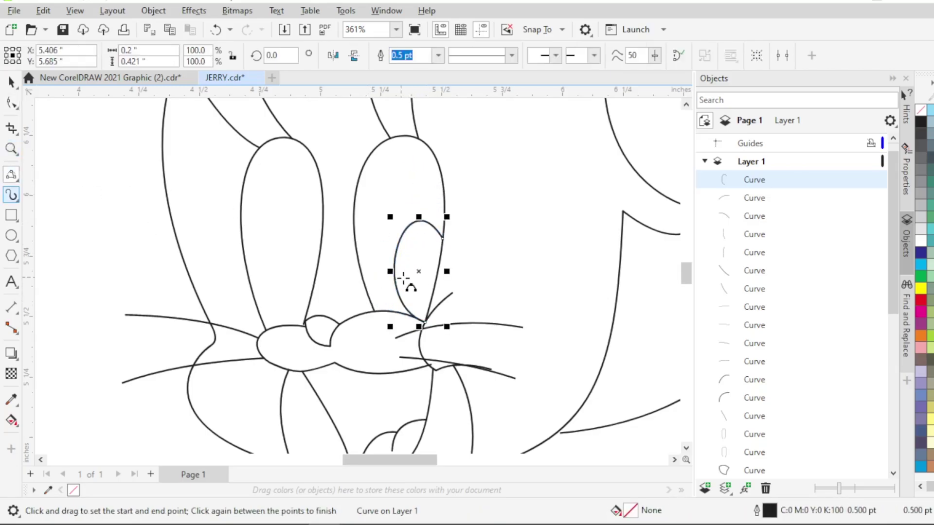
scroll(404, 270, up, 1)
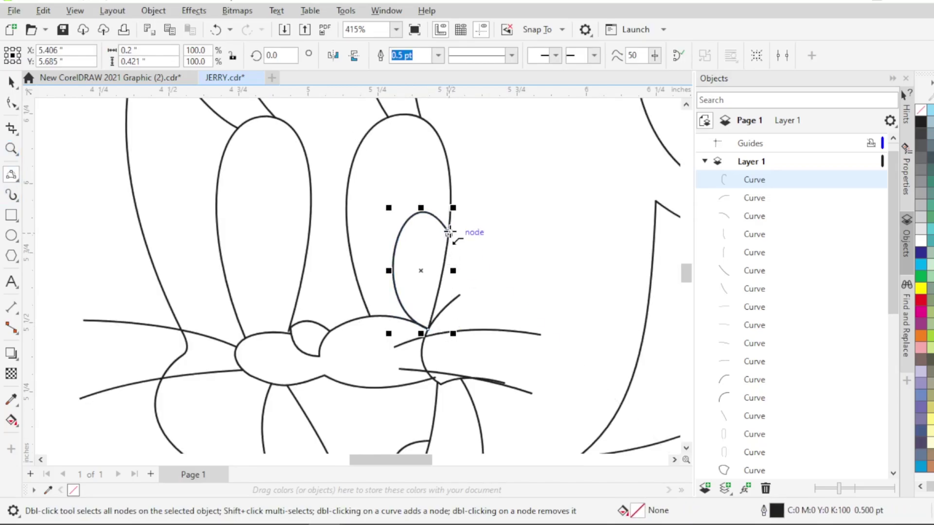
drag(449, 233, 430, 320)
click(11, 103)
scroll(493, 268, up, 3)
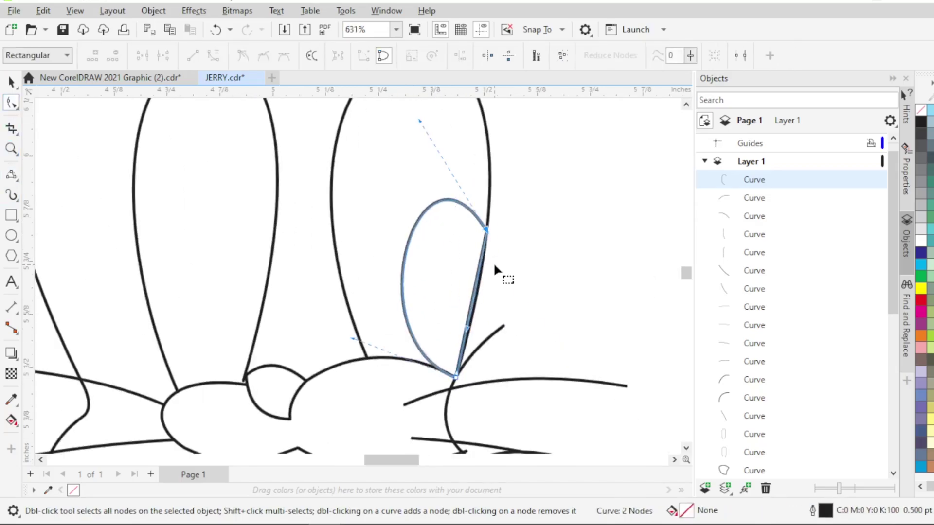
drag(920, 122, 465, 279)
Draw a highlight ellipse about 0.045 by 0.042 in near the top of the pupil and fill it white
scroll(455, 272, down, 2)
scroll(473, 284, up, 2)
click(12, 242)
scroll(427, 185, up, 2)
drag(421, 183, 457, 219)
click(923, 242)
scroll(380, 209, down, 7)
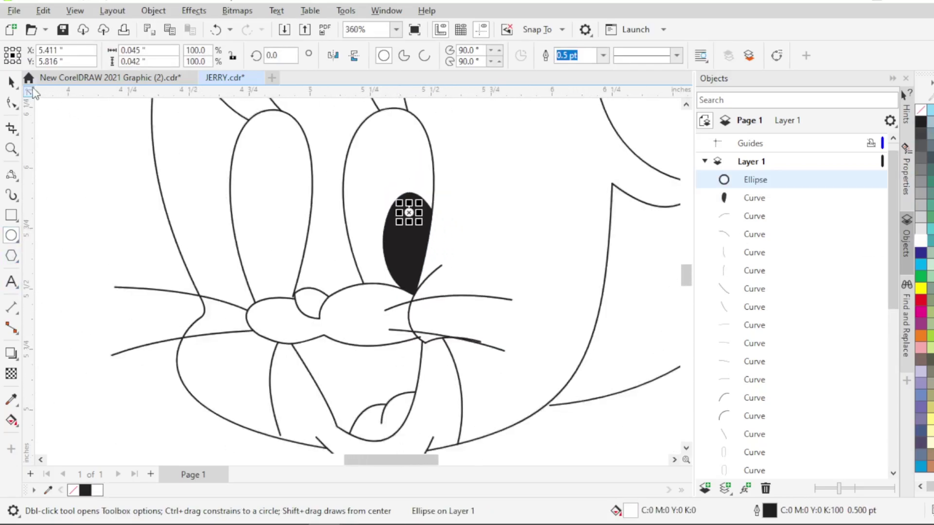
click(11, 82)
scroll(333, 278, down, 2)
click(454, 250)
Copy the right eye's pupil and highlight together into the left eye, against its lower right edge
scroll(455, 252, down, 4)
scroll(418, 258, up, 2)
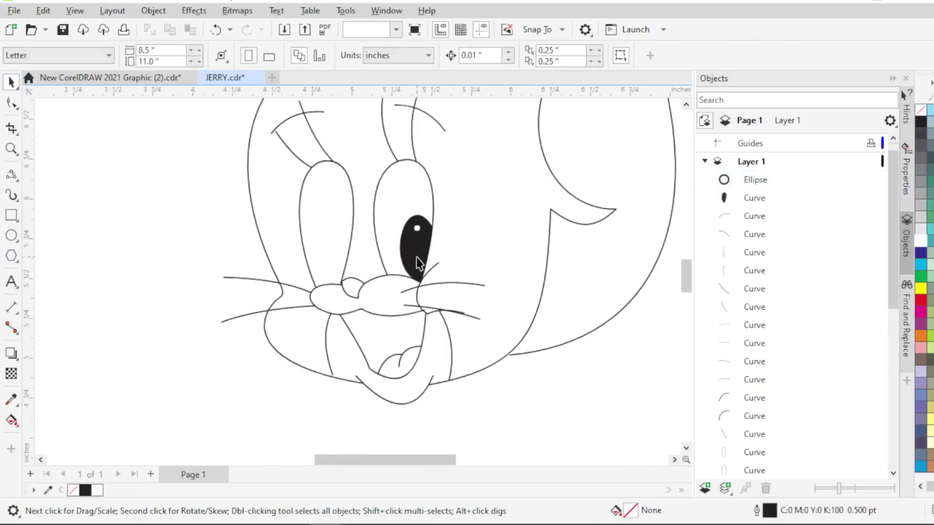
click(416, 258)
shift+click(418, 229)
drag(275, 270, 333, 255)
scroll(333, 291, down, 2)
click(452, 362)
scroll(452, 362, down, 1)
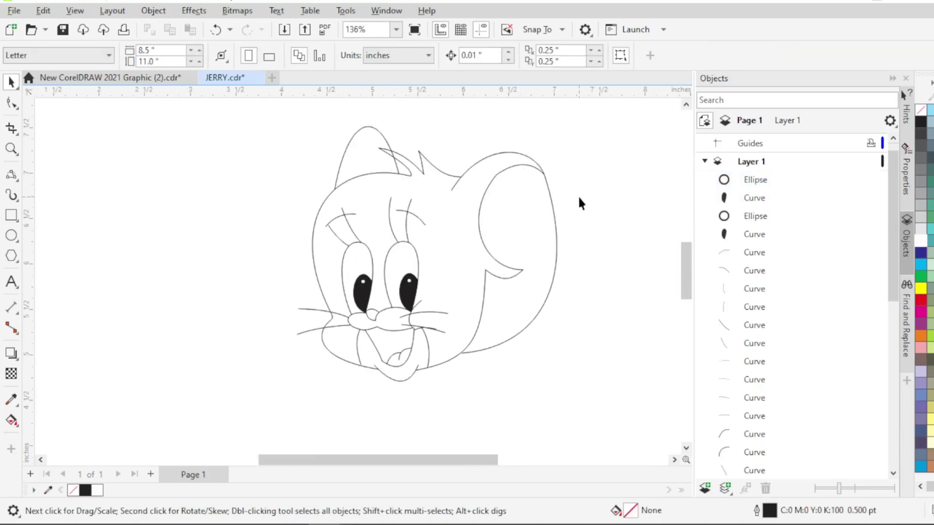
Remove the lower-left node from the snout's lower outline
scroll(580, 203, up, 1)
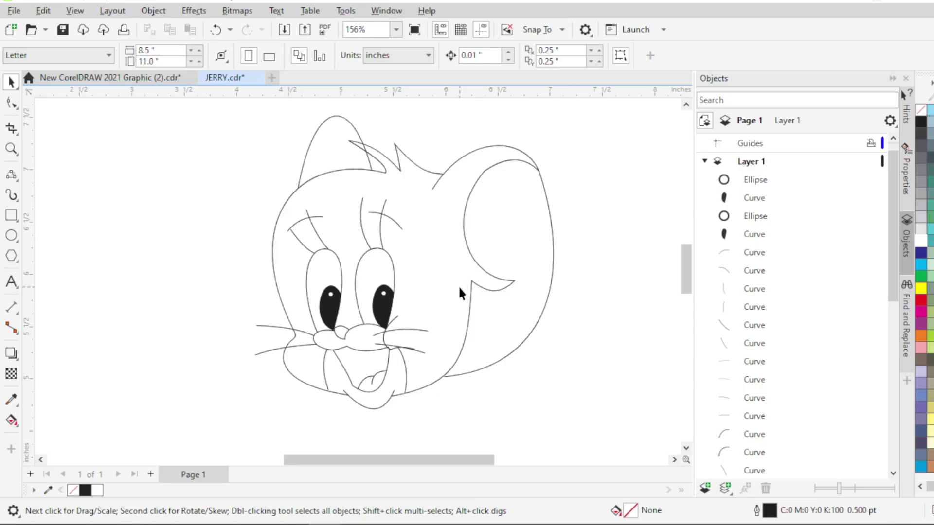
click(323, 331)
scroll(332, 357, up, 5)
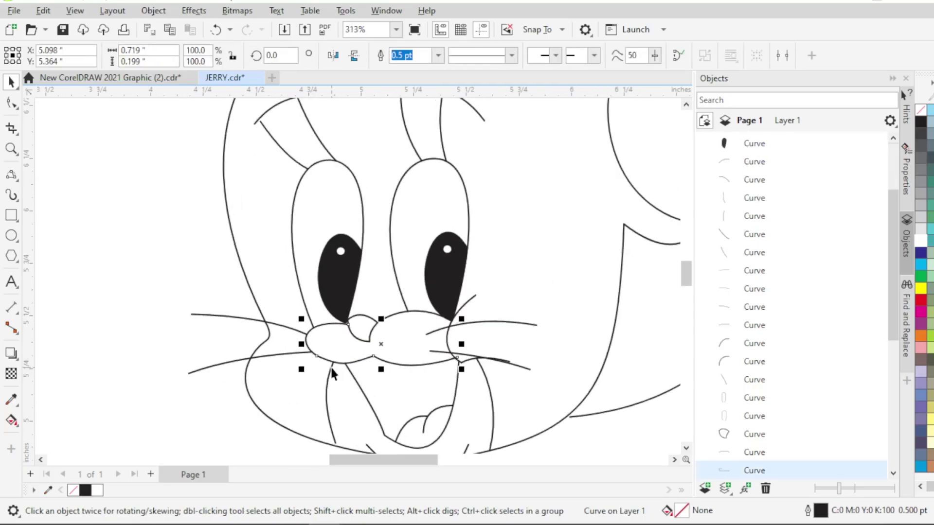
click(8, 108)
scroll(325, 406, up, 3)
drag(372, 312, 411, 359)
drag(341, 310, 298, 349)
key(Delete)
Reshape the snout's left lobe with its curve handles so it rounds smoothly from the nose to the middle of the upper lip
drag(380, 309, 420, 372)
drag(288, 373, 281, 390)
mouse_move(254, 266)
mouse_down()
mouse_move(248, 242)
mouse_move(253, 253)
mouse_up()
scroll(333, 302, up, 4)
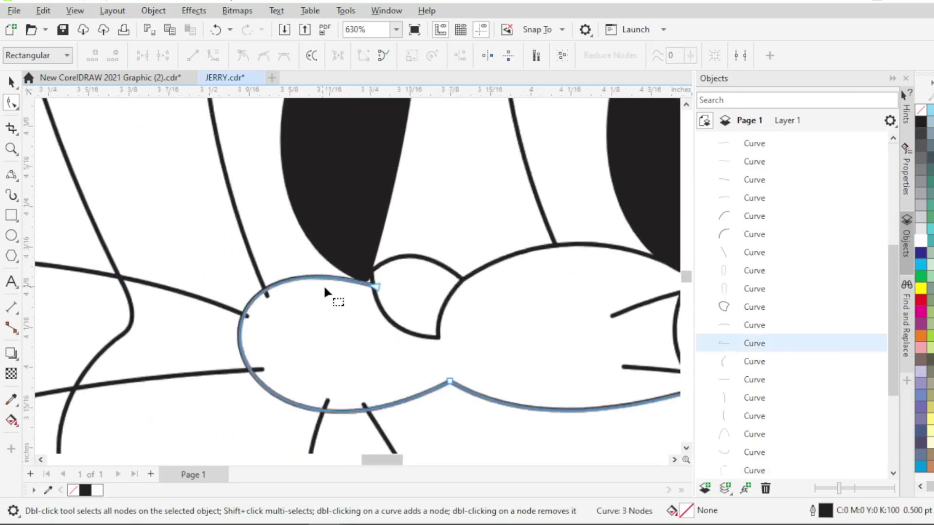
click(375, 286)
scroll(384, 293, down, 6)
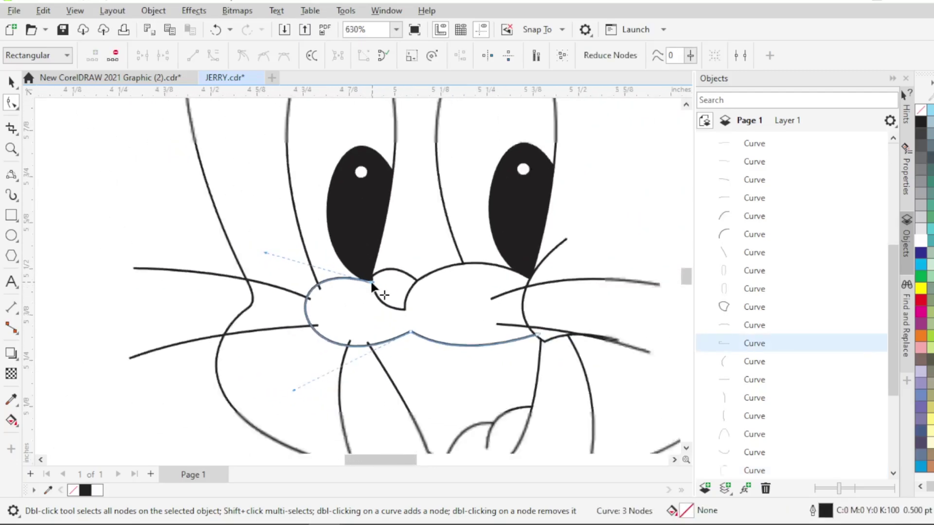
scroll(358, 319, down, 3)
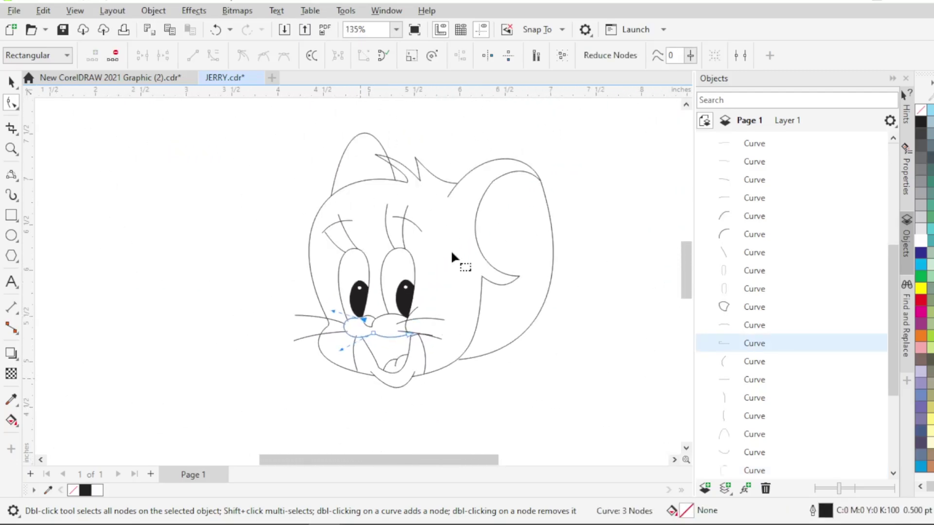
click(457, 398)
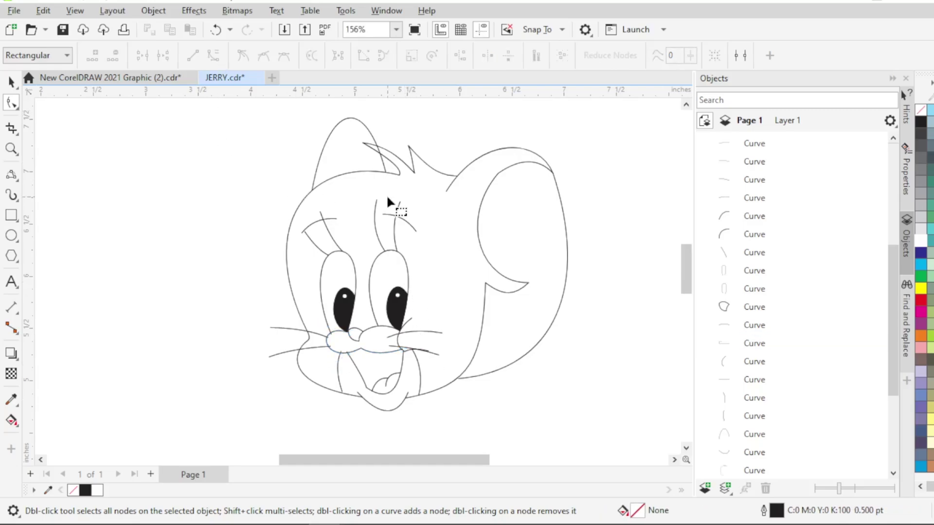
Set the outline width of all the drawing's objects to 1.0 pt
key(space)
scroll(273, 195, down, 1)
drag(590, 367, 590, 366)
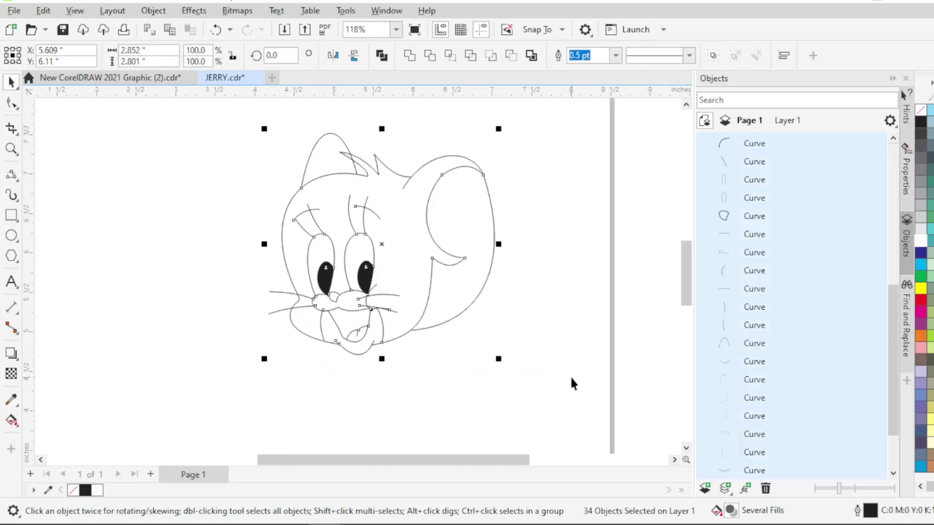
click(616, 55)
click(586, 119)
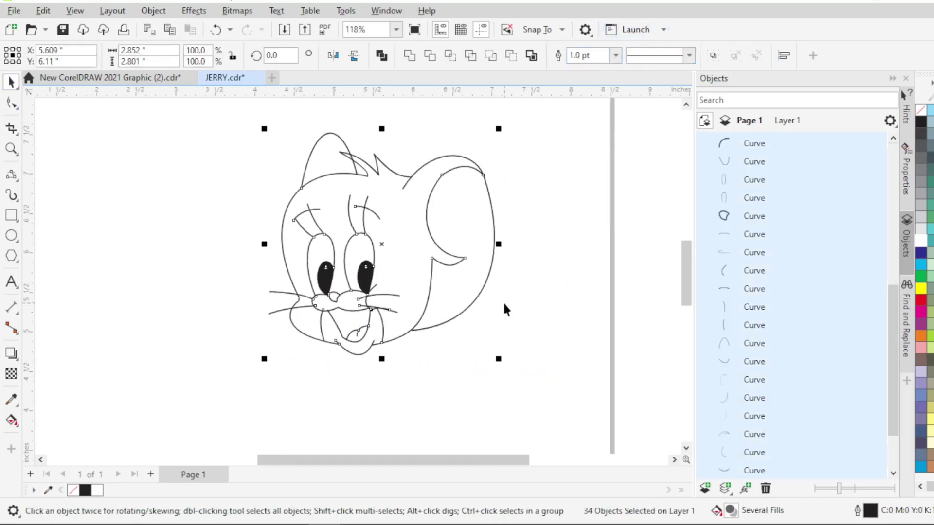
click(504, 310)
Adjust the lower end of the large right ear's outer curve at the jaw and bulge the curve outward to the right
scroll(443, 314, up, 1)
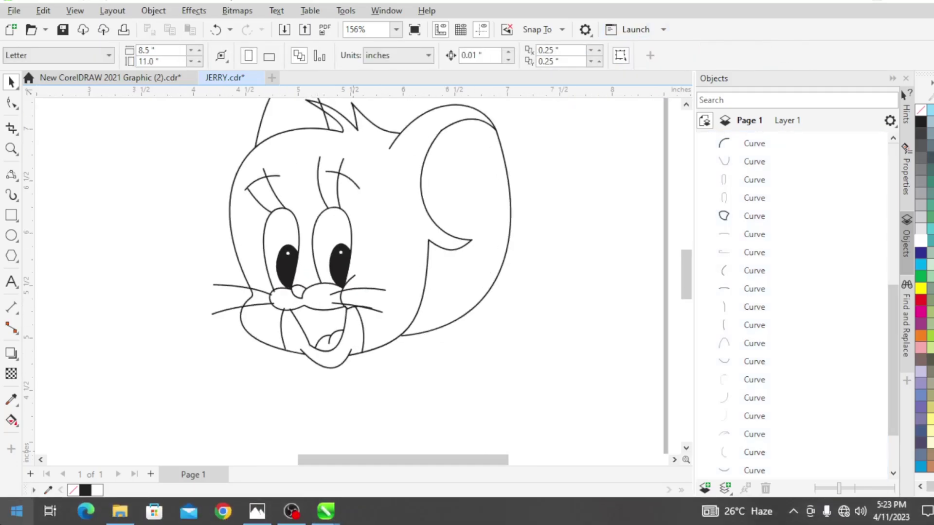
right_click(10, 520)
click(423, 332)
click(6, 105)
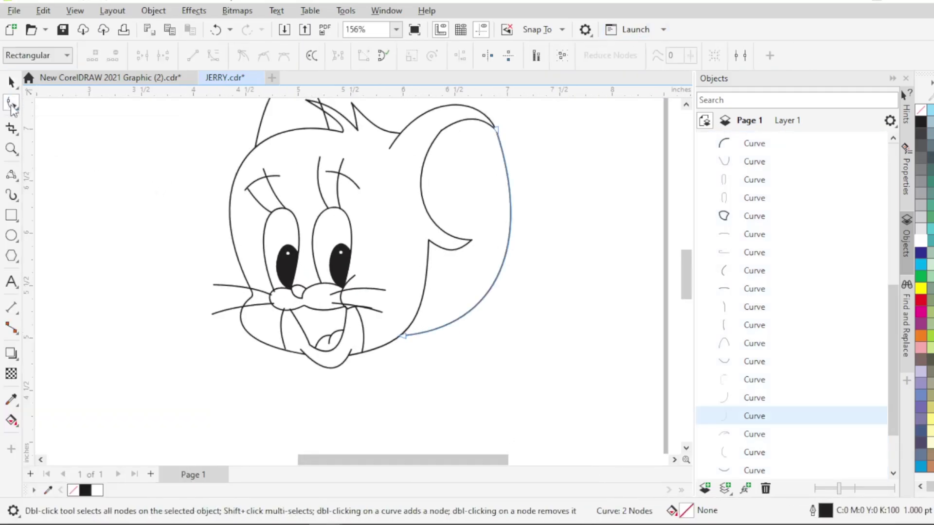
scroll(441, 249, up, 1)
mouse_move(397, 348)
mouse_down()
mouse_move(410, 330)
mouse_move(403, 341)
mouse_up()
drag(545, 239, 566, 226)
scroll(423, 365, down, 2)
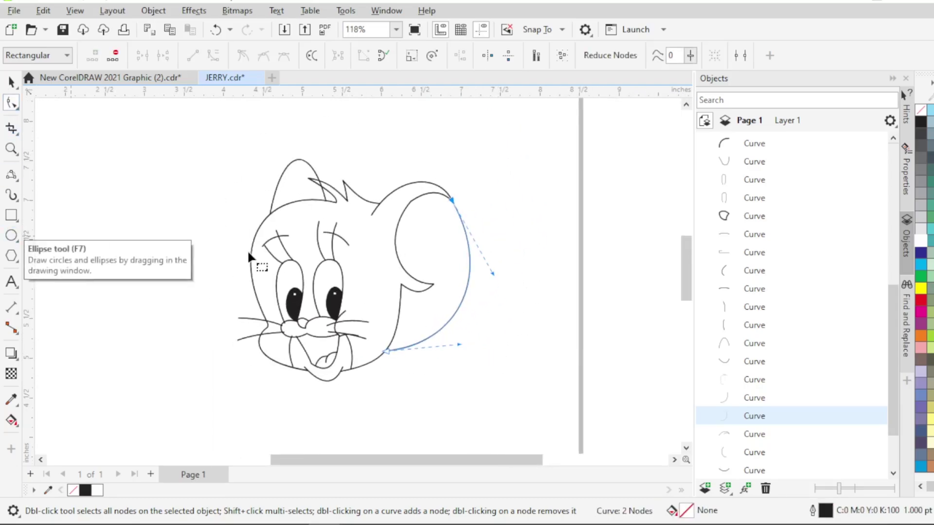
click(332, 237)
scroll(332, 238, up, 2)
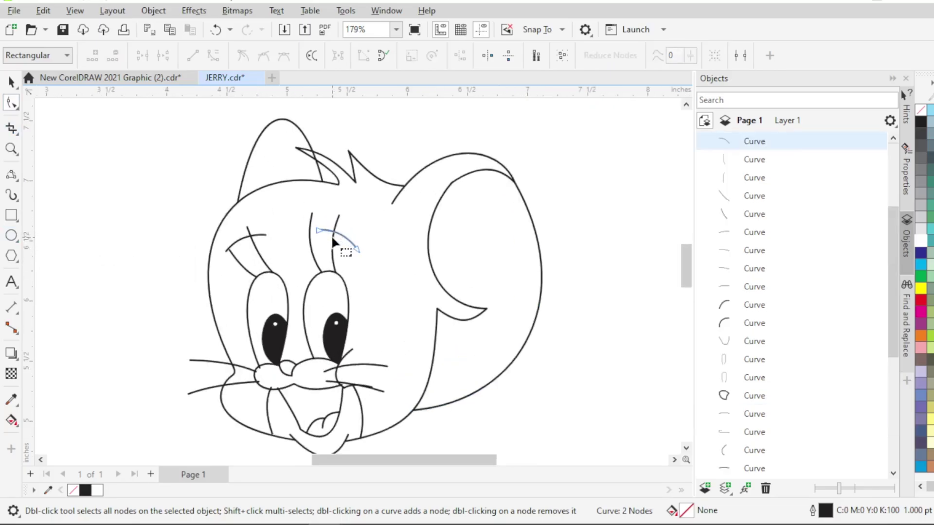
scroll(332, 240, down, 1)
click(386, 241)
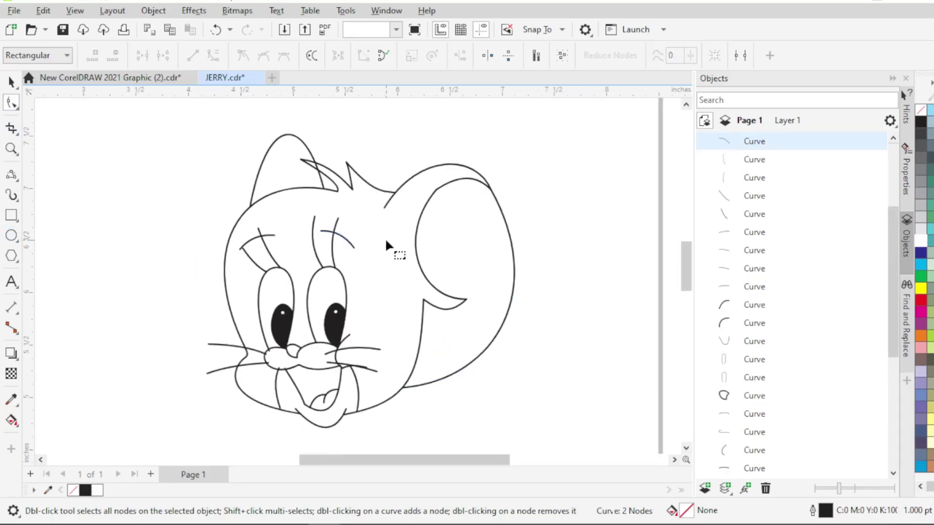
Copy the five curves forming the large ear's inner rim, lobe, outer edge and adjoining cheek line to the right of the head
scroll(396, 217, down, 2)
click(425, 268)
click(426, 283)
shift+click(425, 268)
shift+click(414, 314)
shift+click(449, 330)
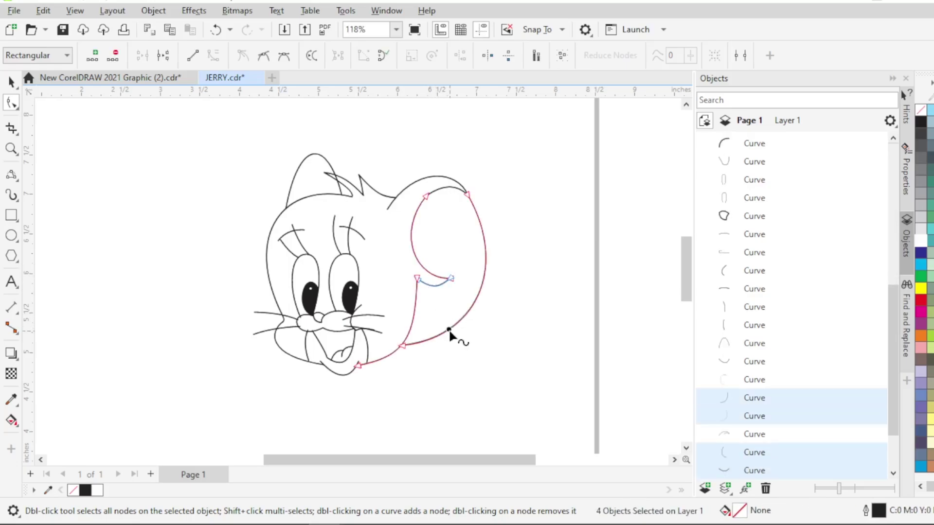
shift+click(446, 187)
click(10, 82)
drag(422, 271, 557, 241)
right_click(557, 240)
Trim the copied cheek line back to its junction with the ear's lower outer curve, closing the Objects docker for room
key(F10)
scroll(542, 326, up, 5)
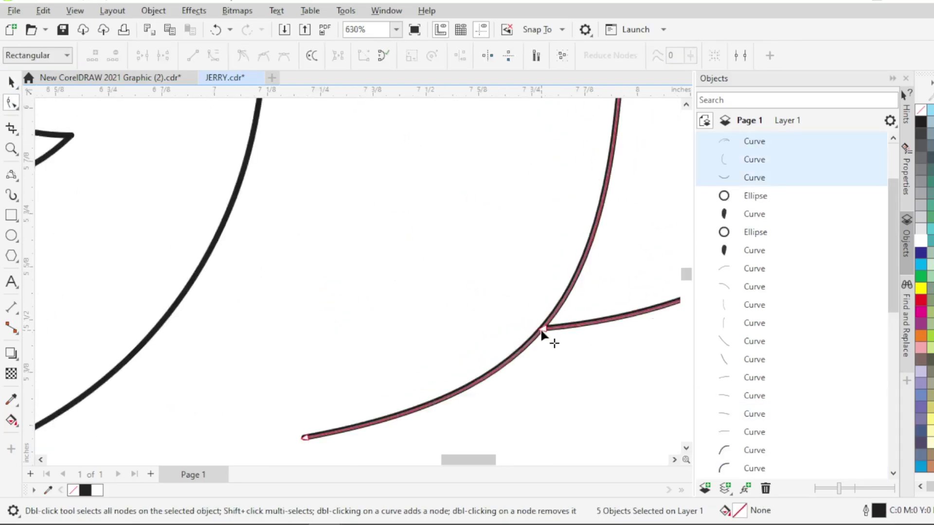
scroll(538, 336, up, 2)
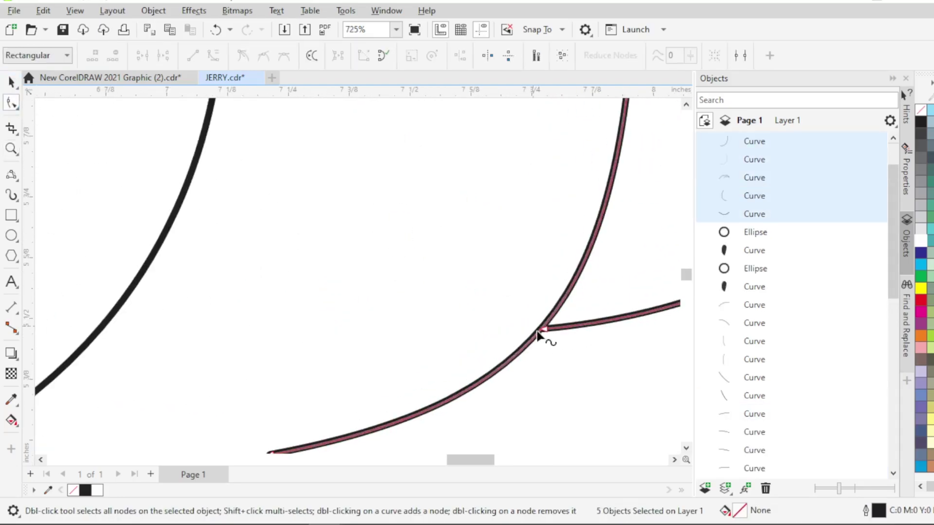
click(905, 78)
scroll(694, 336, up, 1)
click(652, 330)
scroll(399, 229, down, 5)
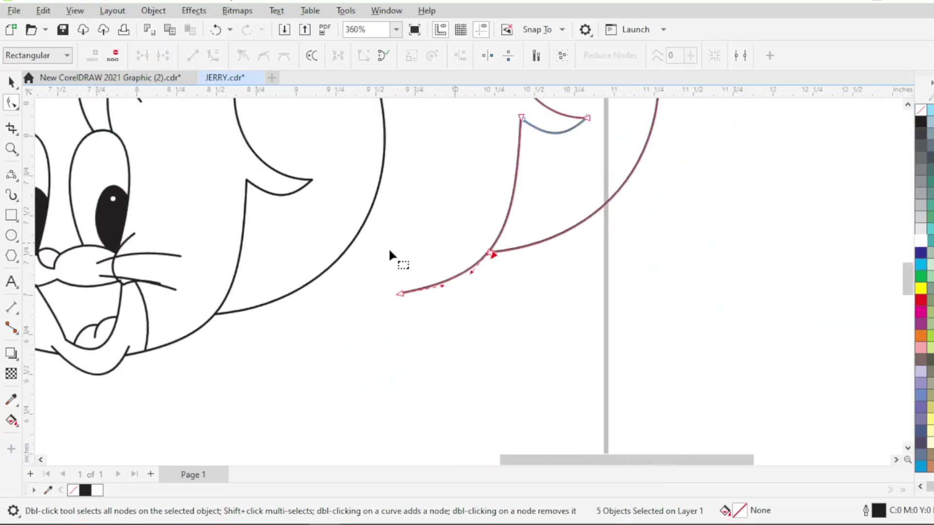
scroll(442, 347, down, 2)
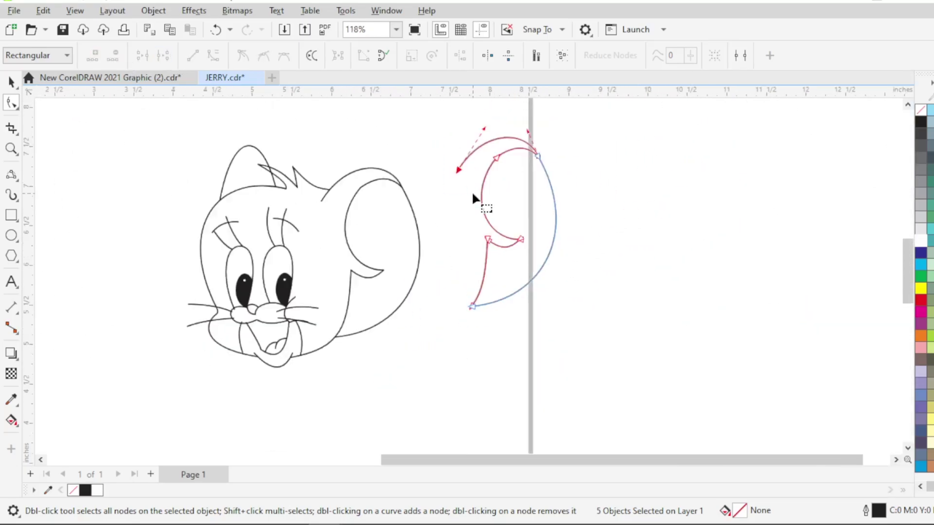
Combine the copied ear curves without the spare outer top rim and join their end nodes into one closed inner-ear shape
drag(535, 122, 584, 194)
key(ctrl+l)
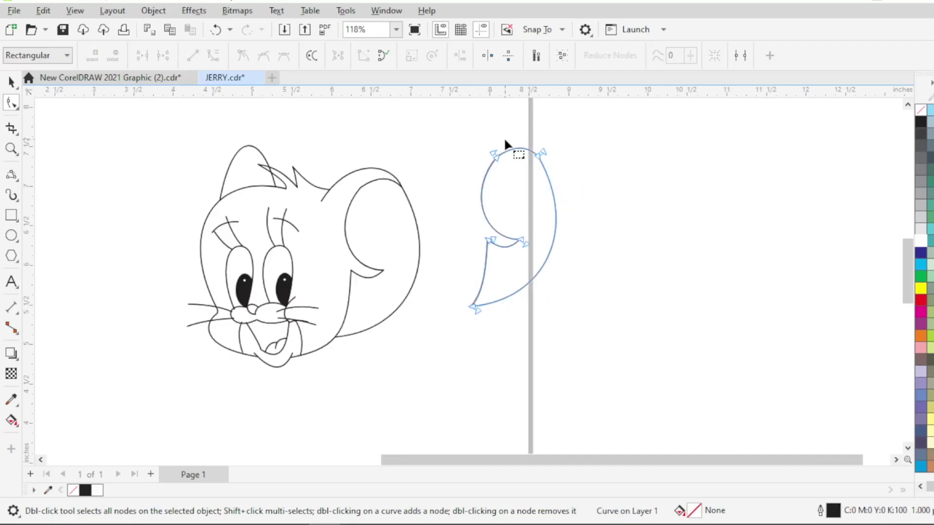
click(142, 55)
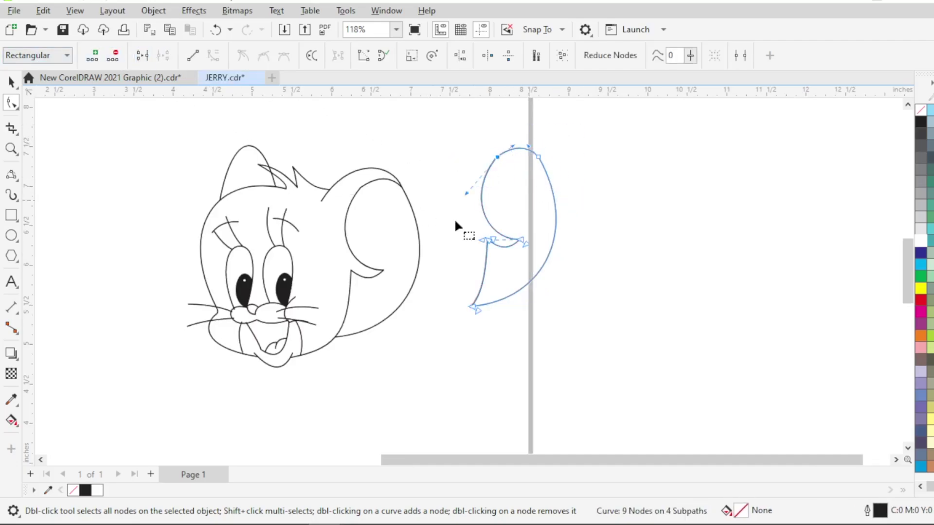
click(141, 55)
drag(455, 206, 506, 263)
click(142, 55)
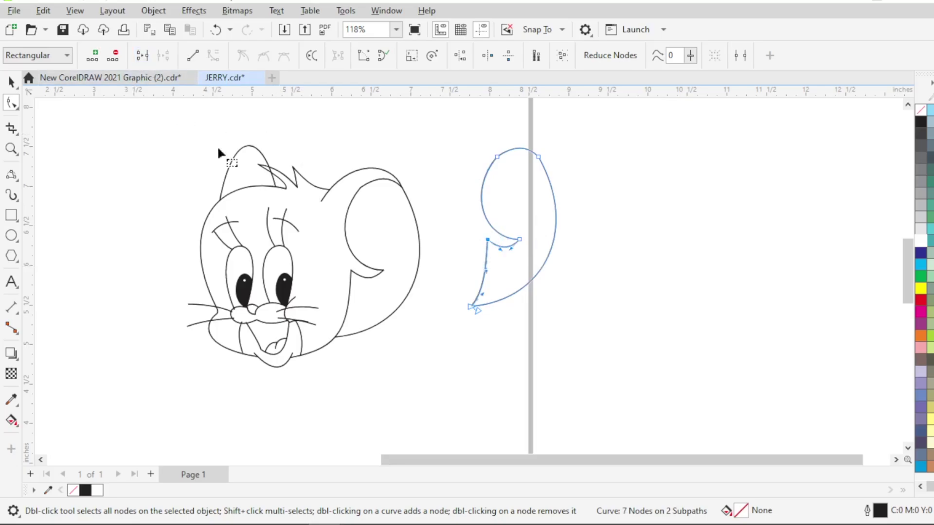
drag(432, 285, 509, 348)
click(142, 55)
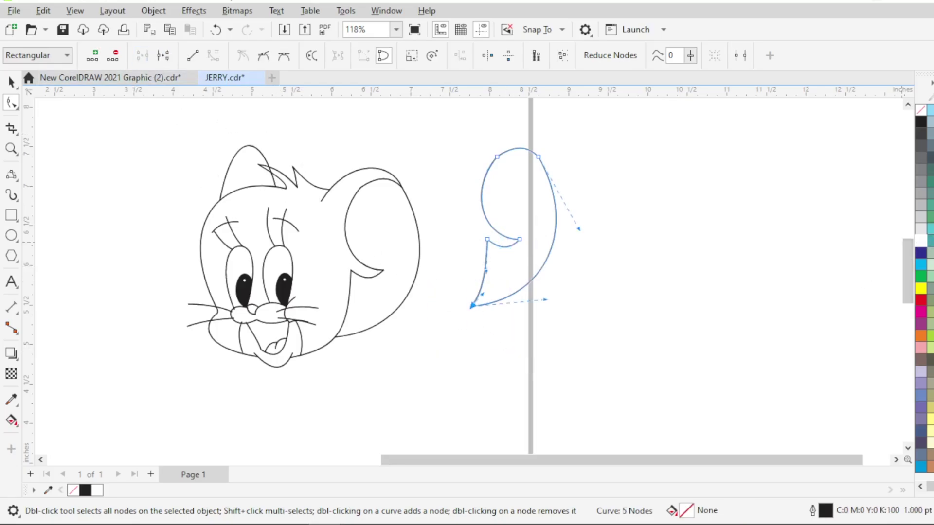
Fill the closed inner-ear shape with C0 M40 Y40 K0, shift the colour to a deeper salmon and switch to a fountain fill
click(932, 231)
key(space)
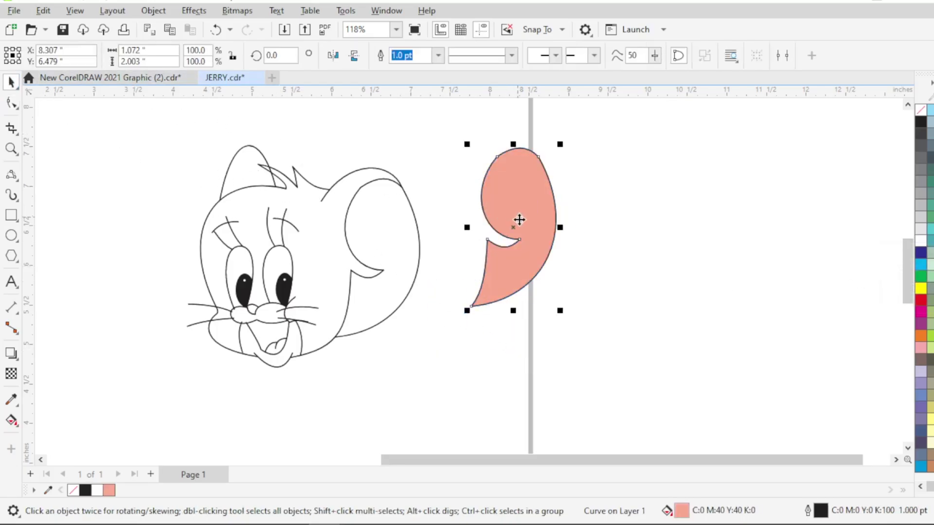
key(F11)
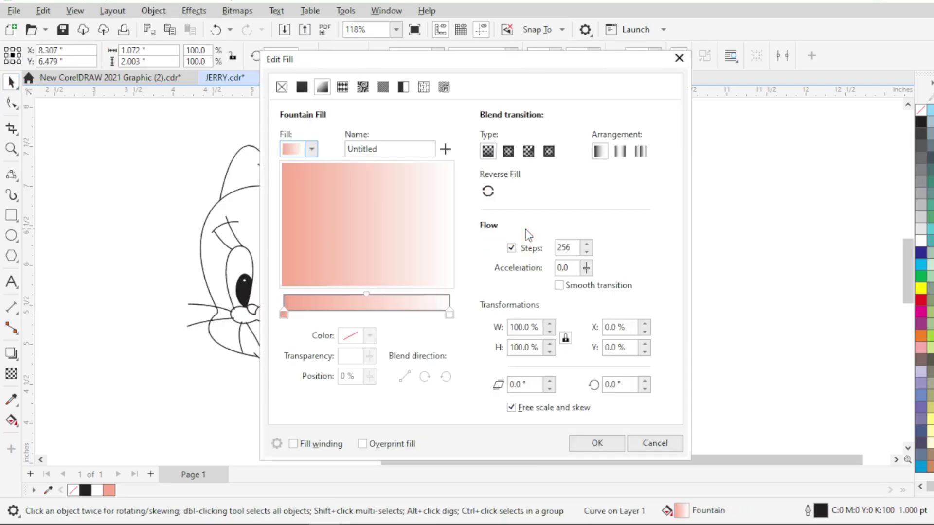
click(448, 315)
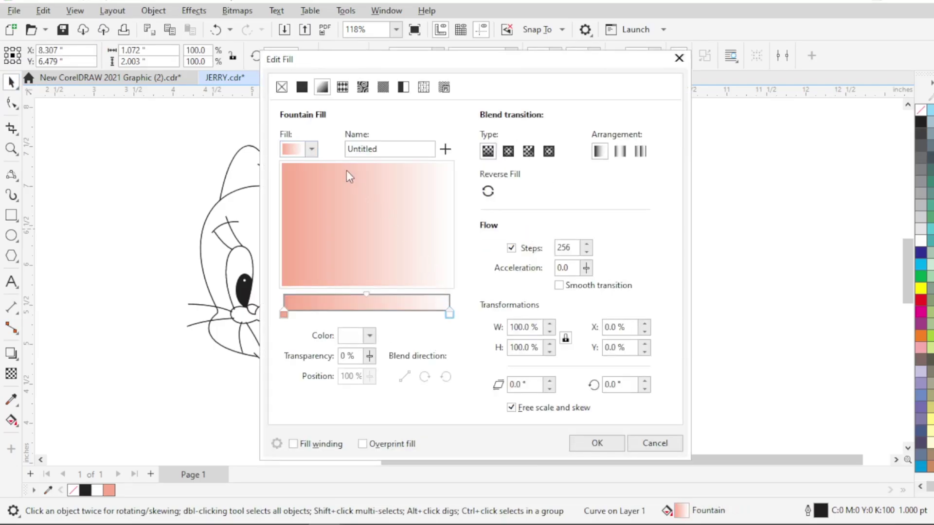
click(301, 86)
click(284, 134)
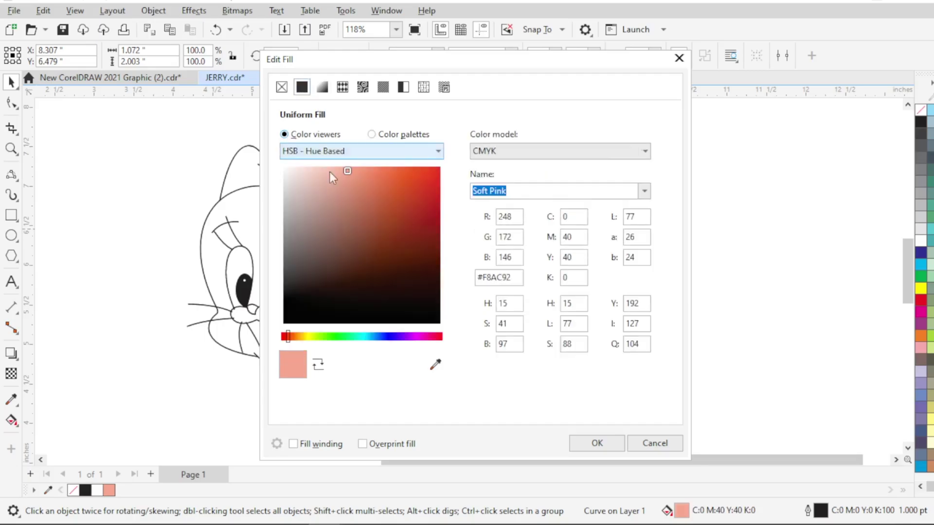
drag(351, 174, 368, 169)
click(321, 87)
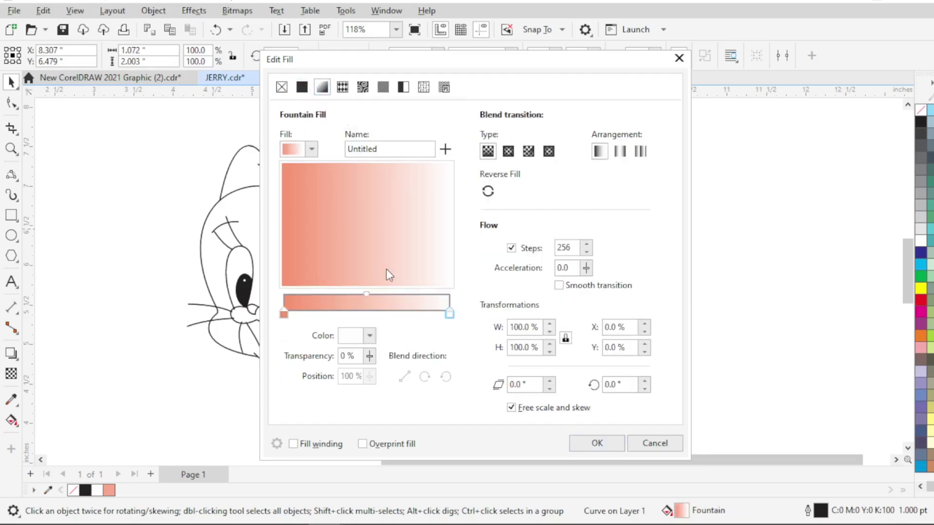
Match the fountain fill's white end colour to the sampled salmon and rotate the gradient to 217.4°
click(370, 336)
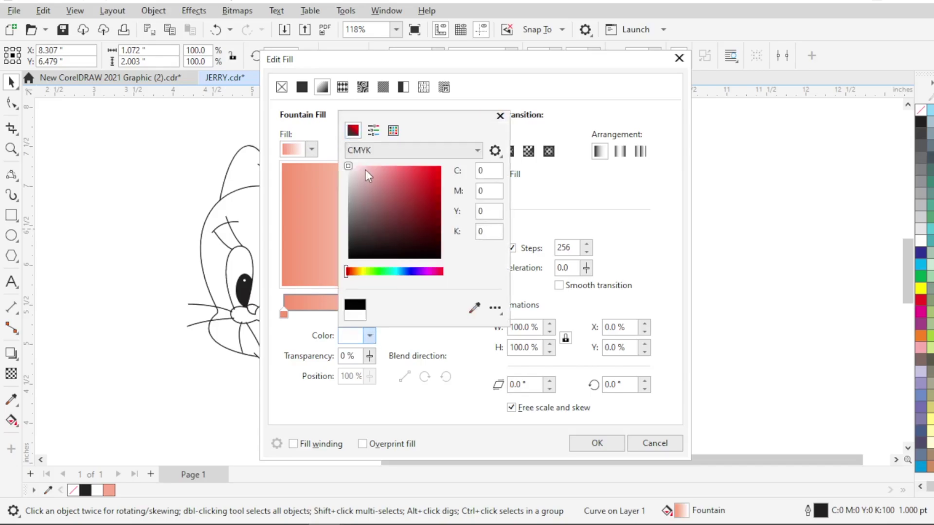
click(474, 307)
click(312, 302)
drag(409, 116, 561, 93)
click(351, 336)
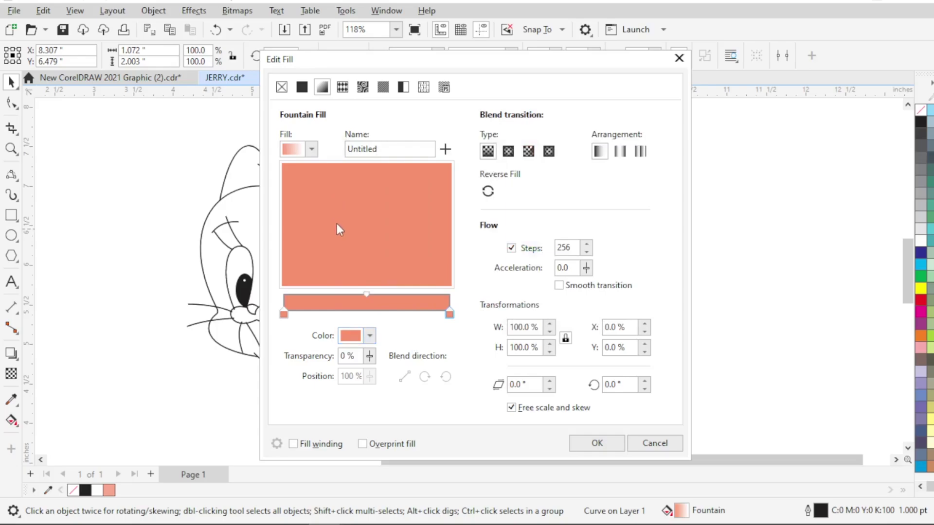
double_click(385, 295)
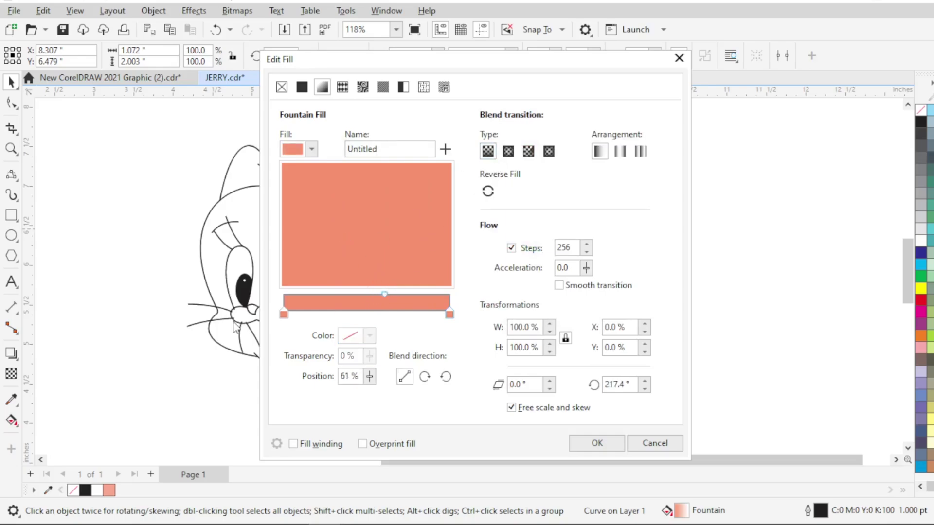
drag(387, 292, 413, 293)
Set the fountain fill's start colour to C2 M38 Y38 K0 and its blend midpoint to 35%
click(284, 314)
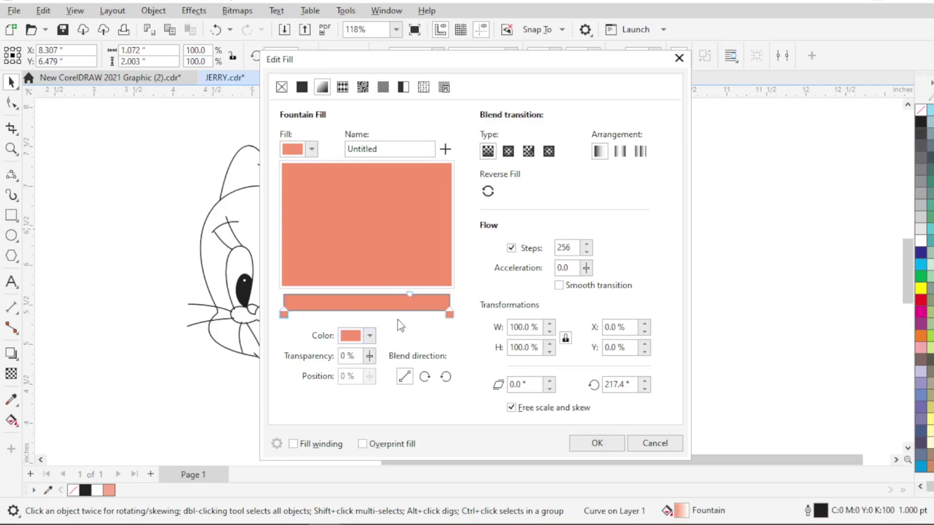
click(371, 336)
drag(399, 169, 387, 172)
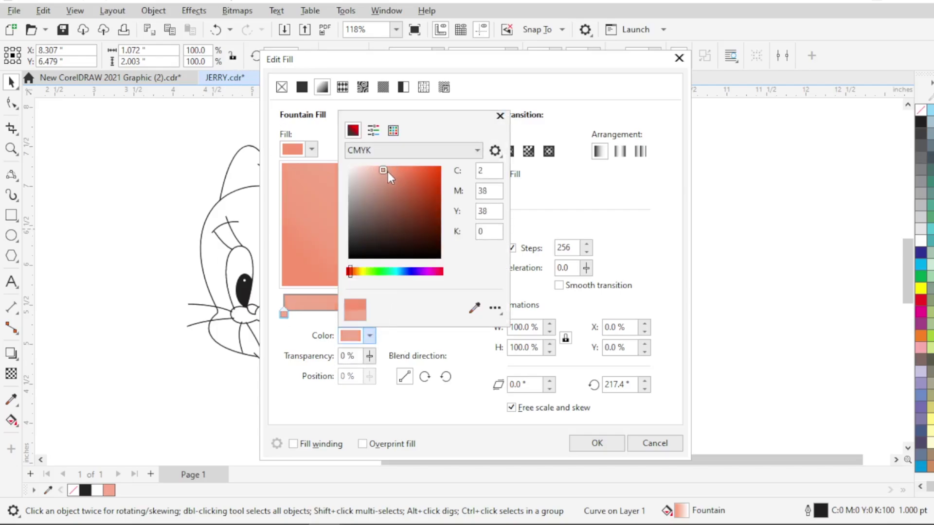
click(461, 339)
double_click(394, 295)
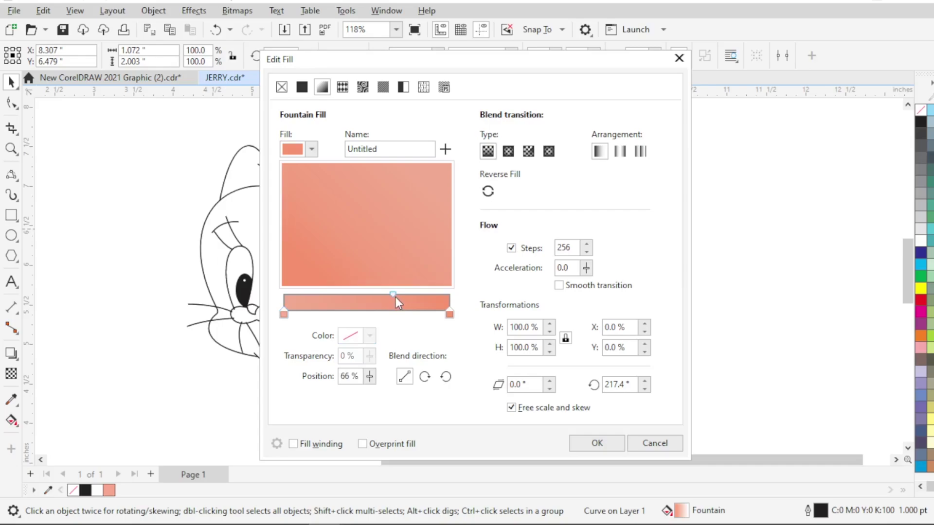
drag(417, 295, 437, 294)
drag(331, 292, 349, 291)
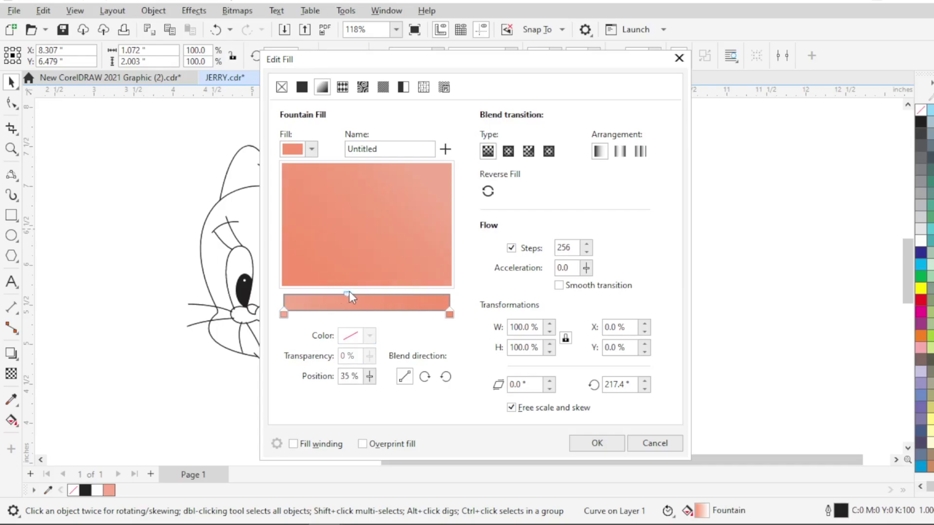
Lighten the fountain fill's start colour to pale pink, adjust the gradient direction and apply the fill to the inner-ear shape
click(282, 315)
click(369, 335)
drag(384, 170, 371, 170)
drag(391, 117, 563, 108)
drag(536, 162, 542, 161)
click(470, 319)
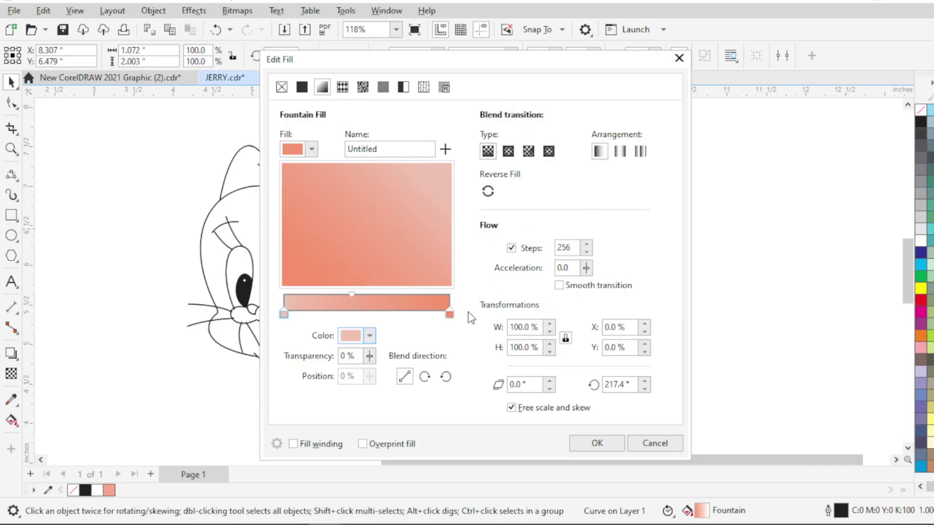
drag(339, 241, 325, 228)
click(623, 443)
click(534, 241)
drag(533, 242, 398, 259)
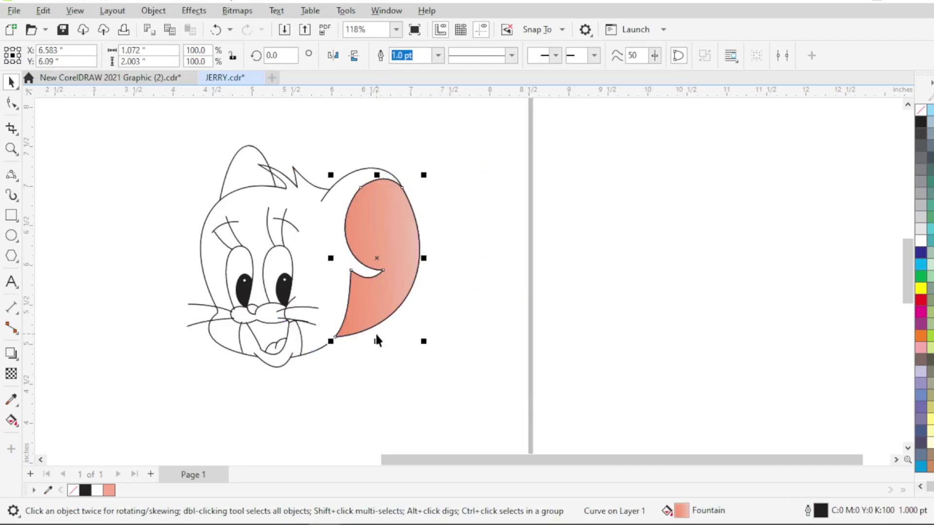
click(328, 190)
shift+click(296, 186)
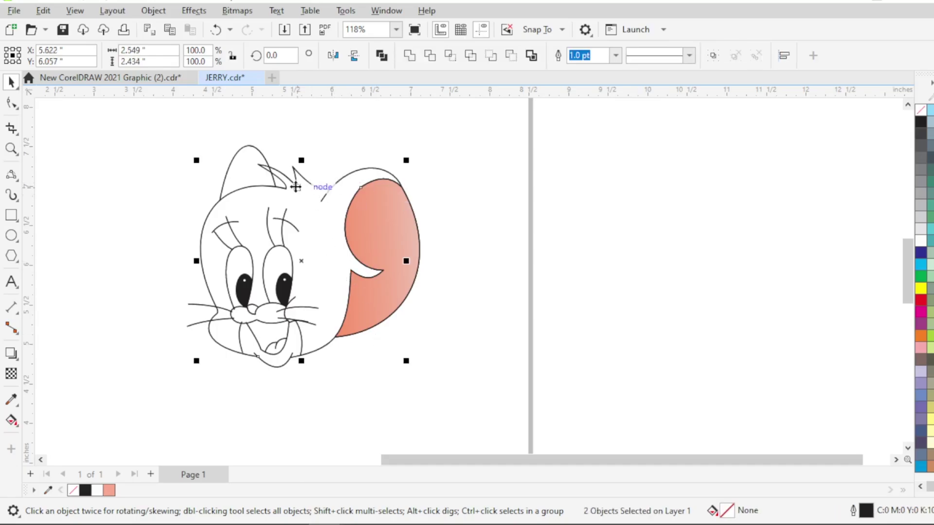
click(11, 103)
shift+click(319, 348)
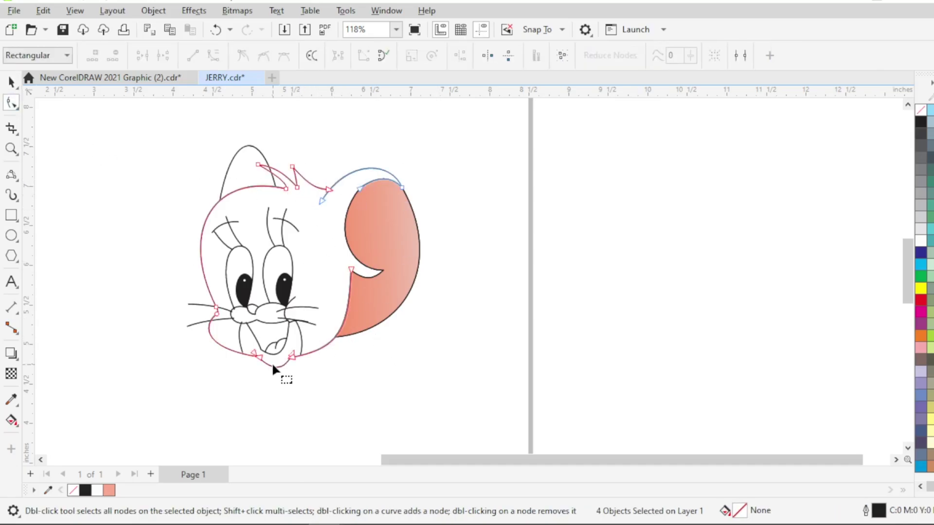
shift+click(375, 267)
click(10, 82)
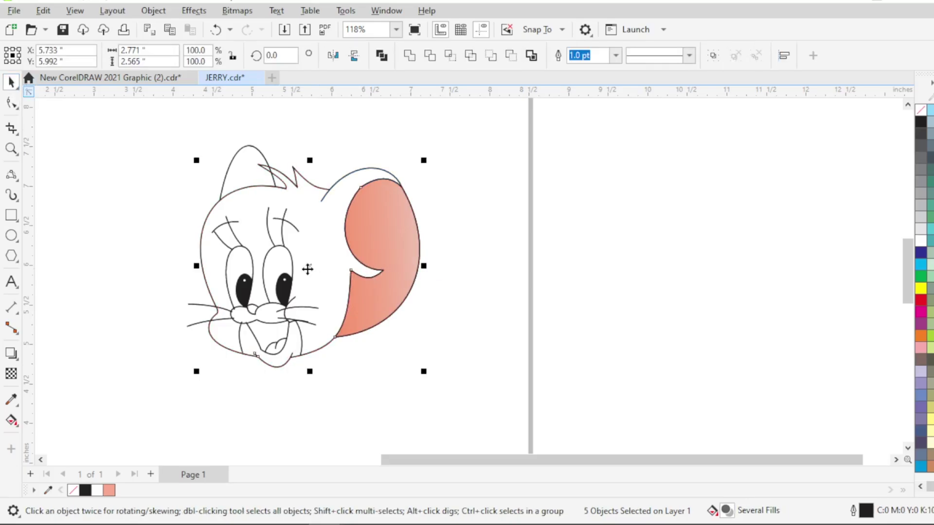
click(457, 246)
drag(414, 248, 551, 218)
click(215, 29)
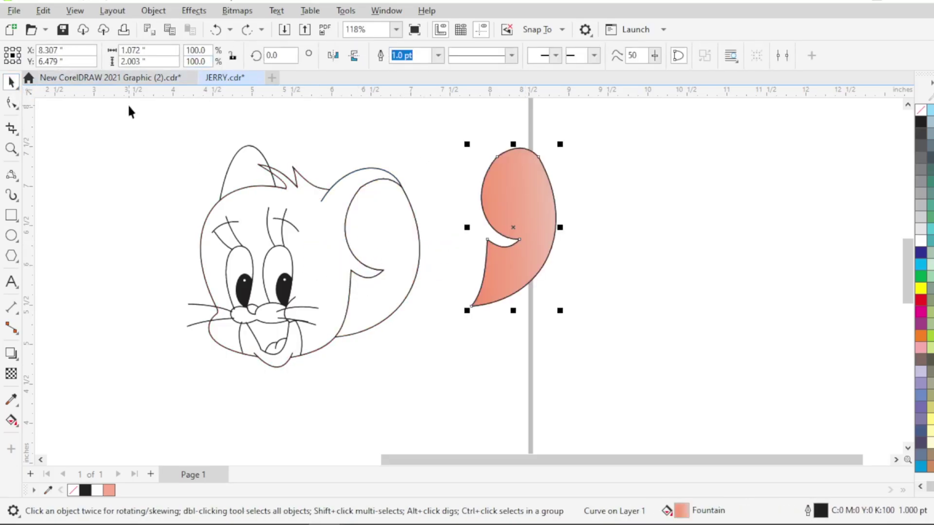
click(286, 199)
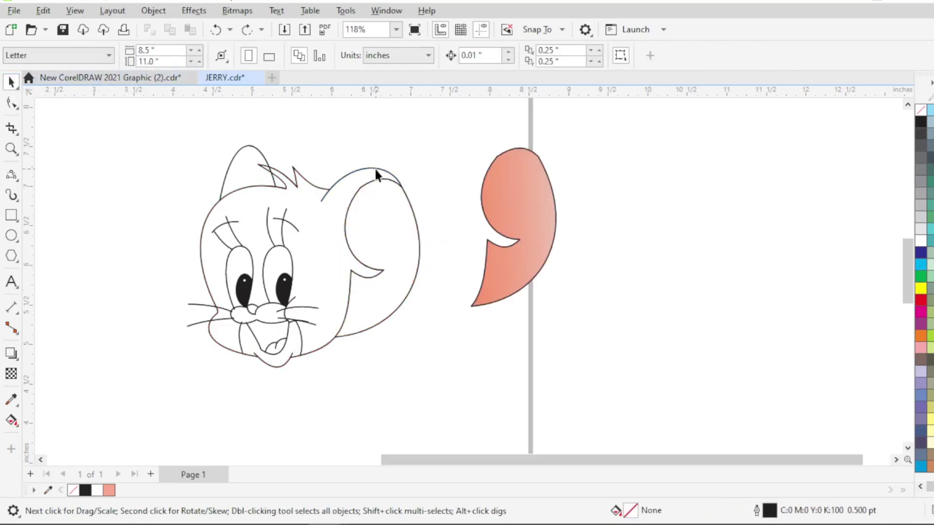
Move the gradient-filled inner-ear shape onto the large right ear of the head and remove its outline
click(538, 220)
drag(538, 221, 396, 252)
click(439, 55)
click(407, 79)
click(439, 55)
click(407, 68)
Copy the head outline, outer ear curve, jaw line, chin curve and filled inner-ear shape to the right of the head
click(335, 192)
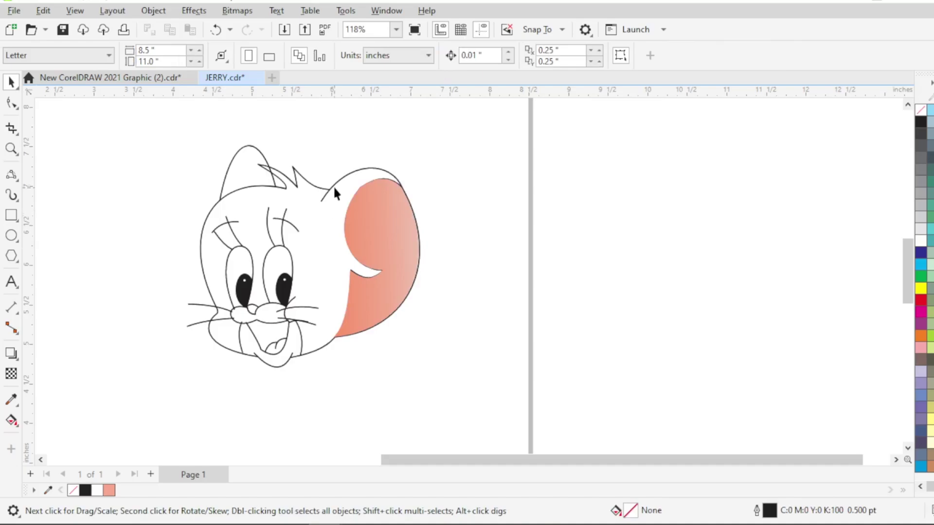
click(400, 191)
click(346, 335)
click(314, 349)
click(208, 286)
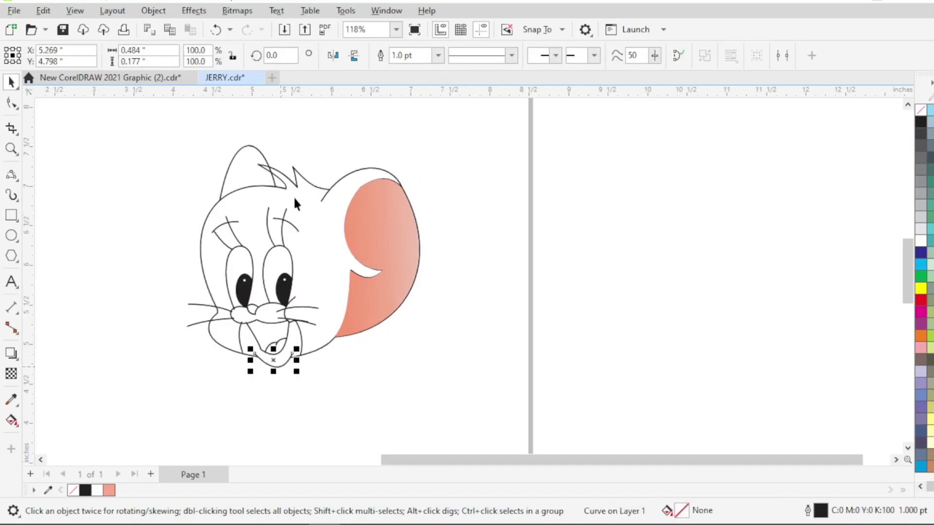
click(11, 108)
shift+click(216, 308)
shift+click(367, 279)
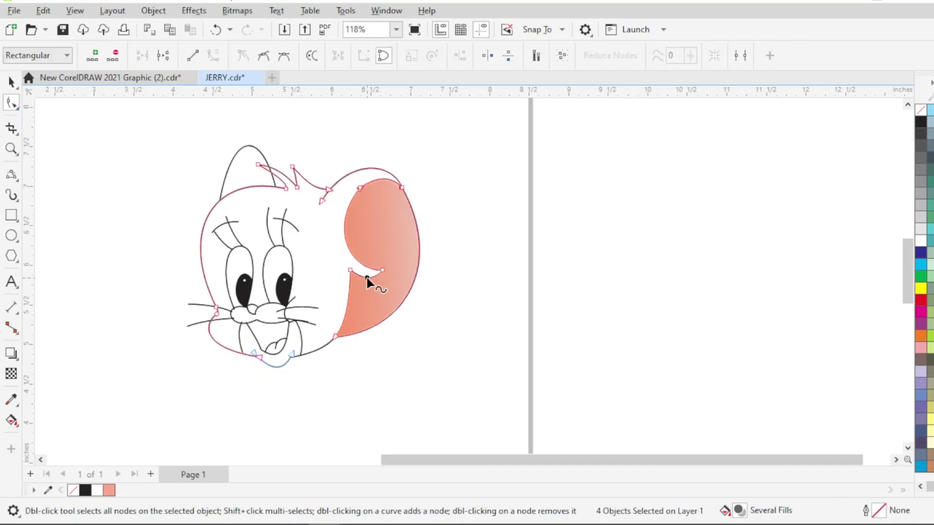
shift+click(316, 343)
key(space)
drag(299, 266, 655, 256)
Remove the fill from the copied shapes and set their outline width to 1.0 pt
click(922, 112)
click(616, 55)
click(586, 113)
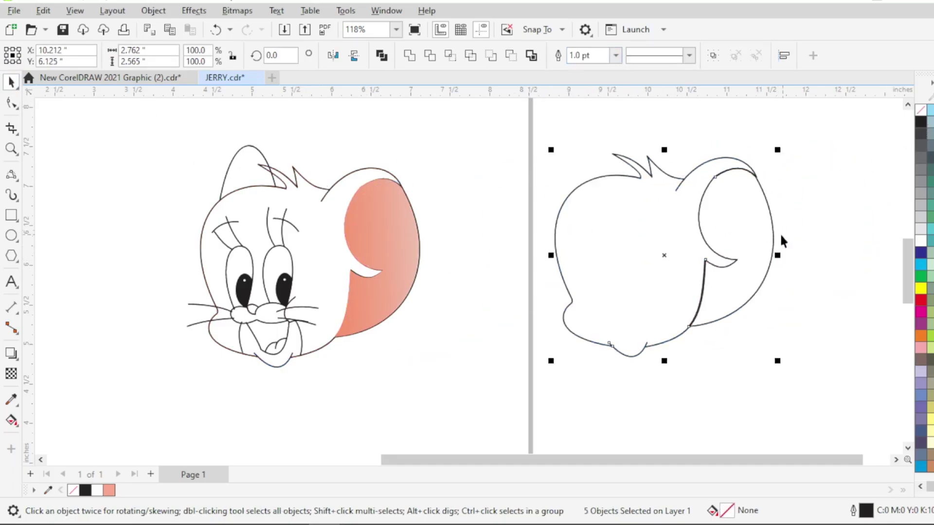
Delete the outer right-hand ear segment of the inner-ear shape in the copied head outline
click(11, 103)
scroll(764, 209, up, 1)
click(767, 210)
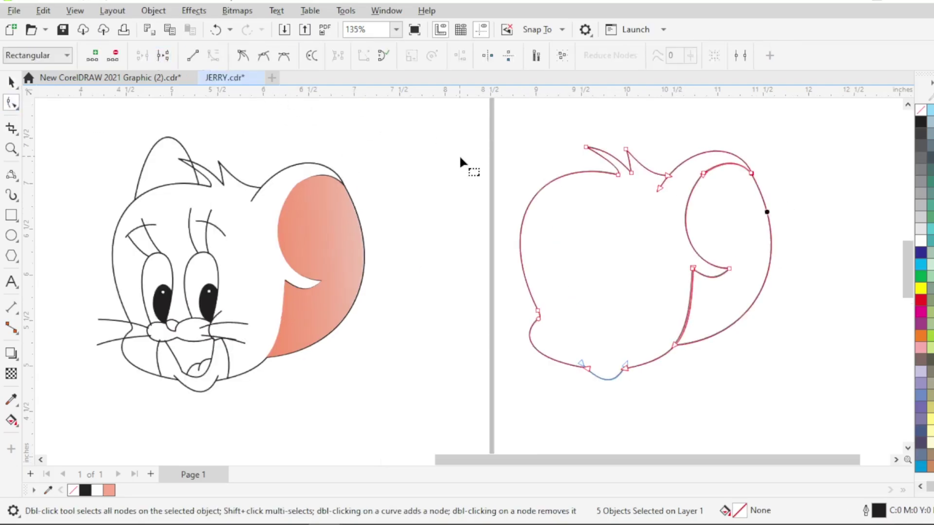
key(Delete)
scroll(705, 323, up, 3)
Combine the copied head curves and join their end nodes at the ear lobe and on both sides of the chin
key(ctrl+l)
drag(707, 278, 606, 221)
click(142, 56)
scroll(191, 170, down, 2)
scroll(477, 322, up, 1)
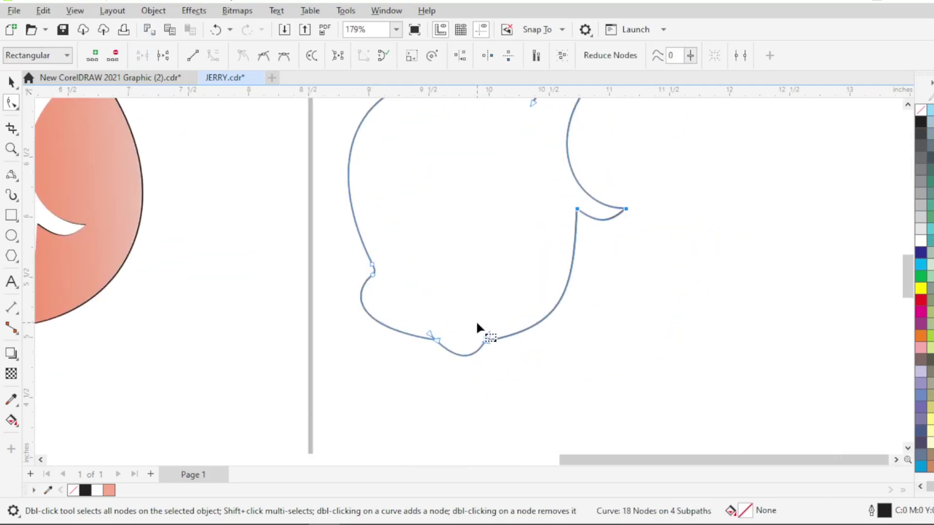
click(142, 55)
drag(410, 325, 433, 339)
click(142, 56)
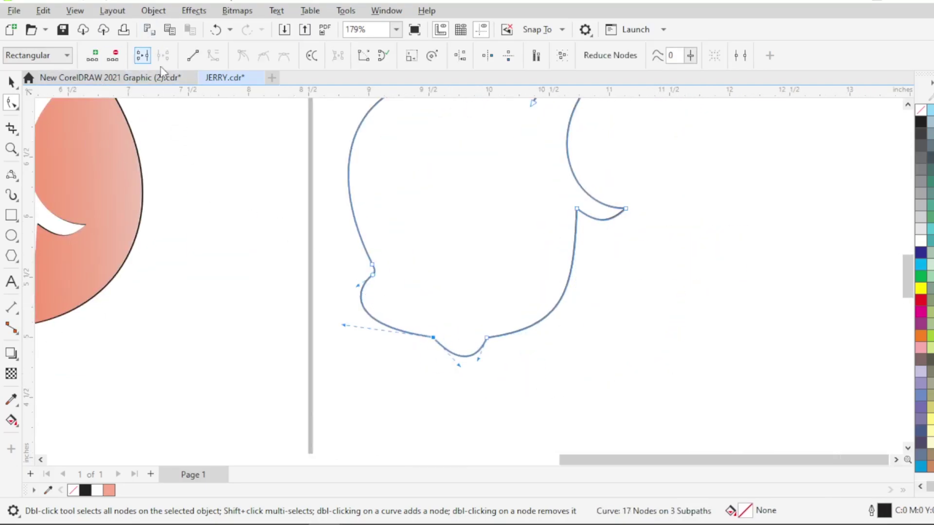
Trim the tail of the copied ear's outer rim curve where it meets the hair tuft
scroll(489, 209, down, 5)
scroll(488, 214, up, 12)
click(463, 237)
click(163, 55)
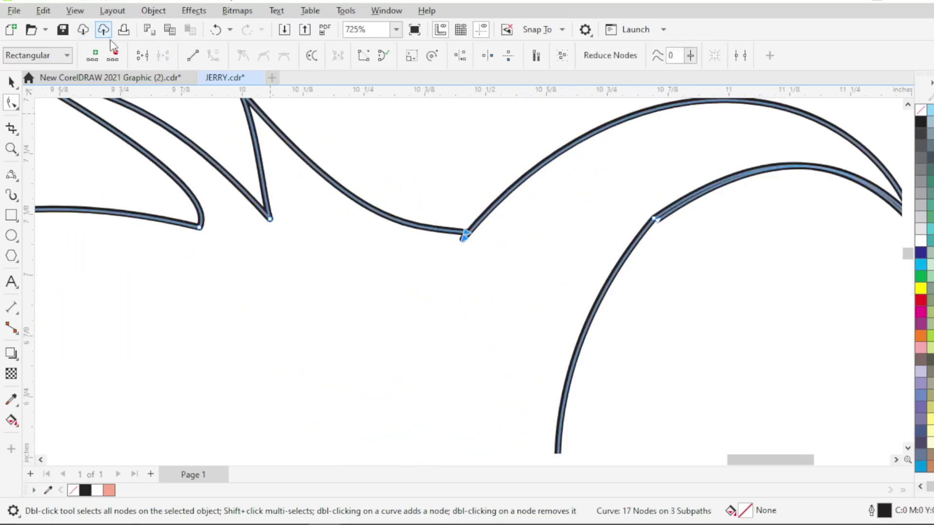
Clean up the surplus node at the ear and join the remaining open ends to close the copied head outline
scroll(414, 268, down, 2)
scroll(541, 235, down, 2)
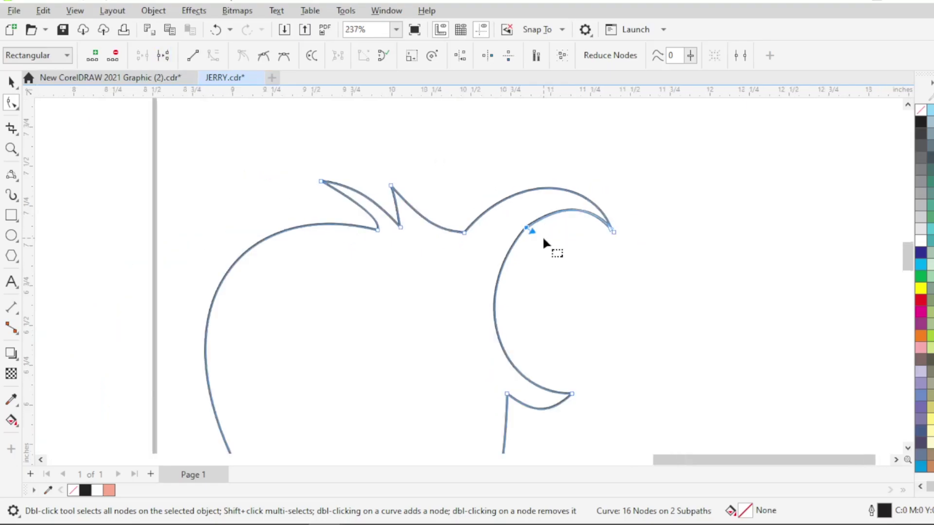
scroll(801, 192, up, 12)
key(Delete)
scroll(555, 289, down, 2)
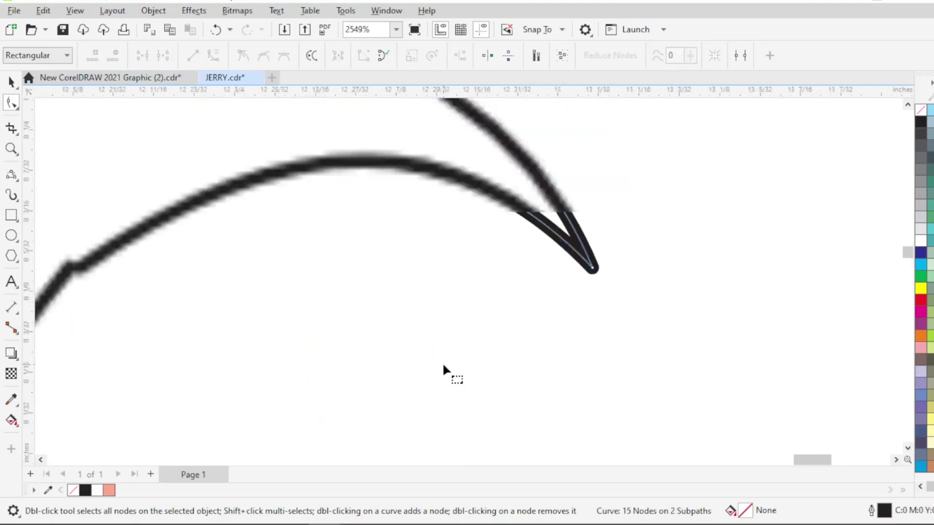
drag(215, 320, 181, 264)
click(142, 55)
scroll(365, 226, down, 5)
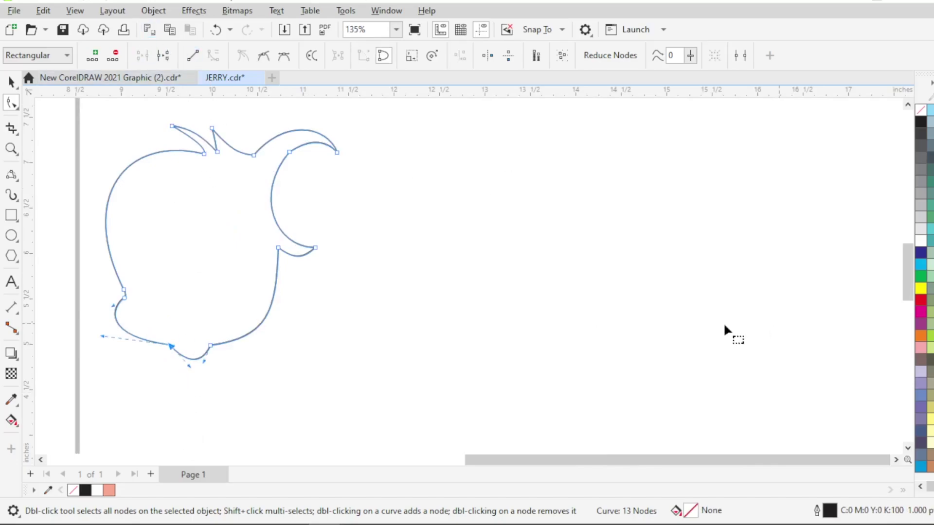
Try palette colours on the closed head shape and fill it with light brown (C:0 M:40 Y:60 K:20)
click(932, 218)
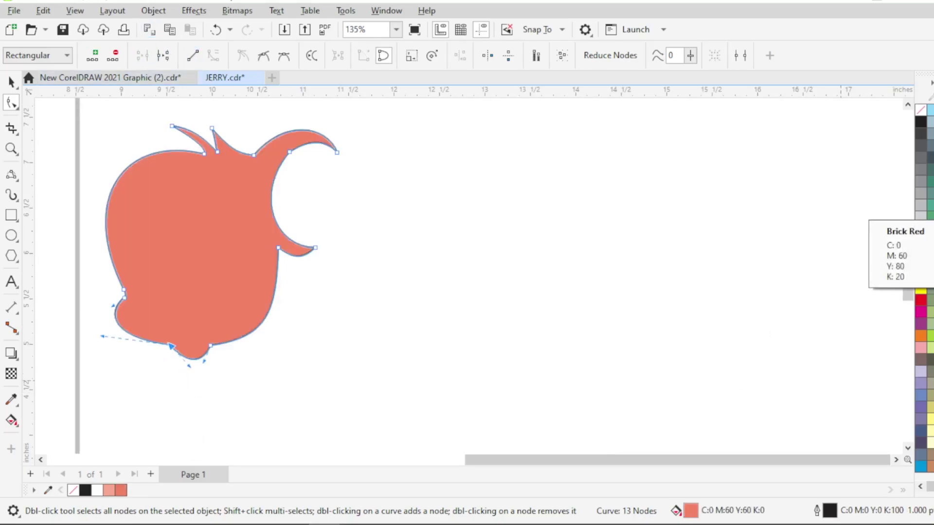
click(932, 206)
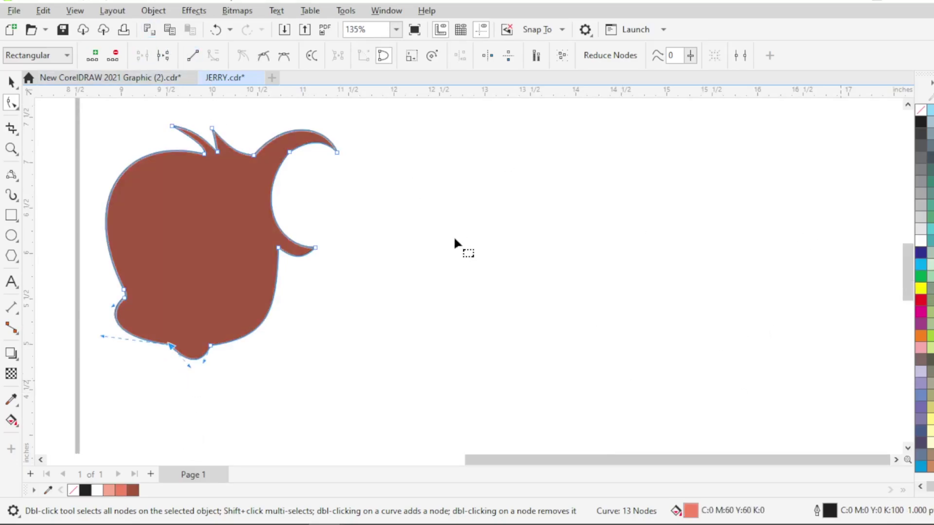
click(932, 468)
scroll(514, 283, down, 2)
Place a copy of the brown head shape over Jerry's drawn head and send it behind the line work
click(11, 83)
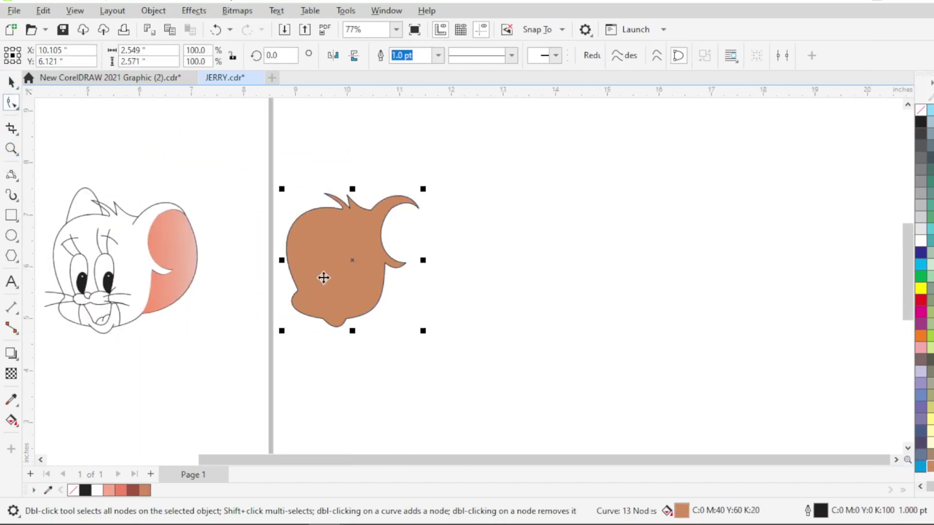
drag(337, 273, 106, 280)
right_click(106, 280)
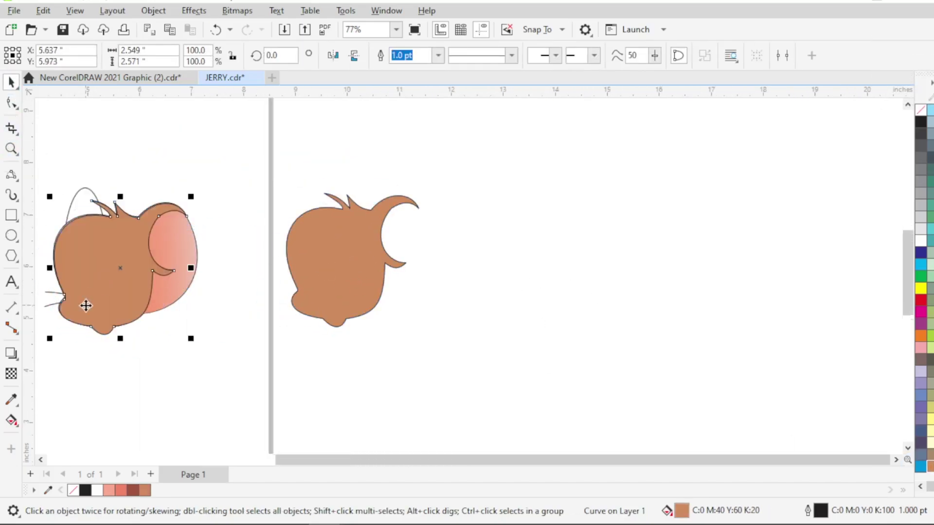
scroll(86, 306, up, 2)
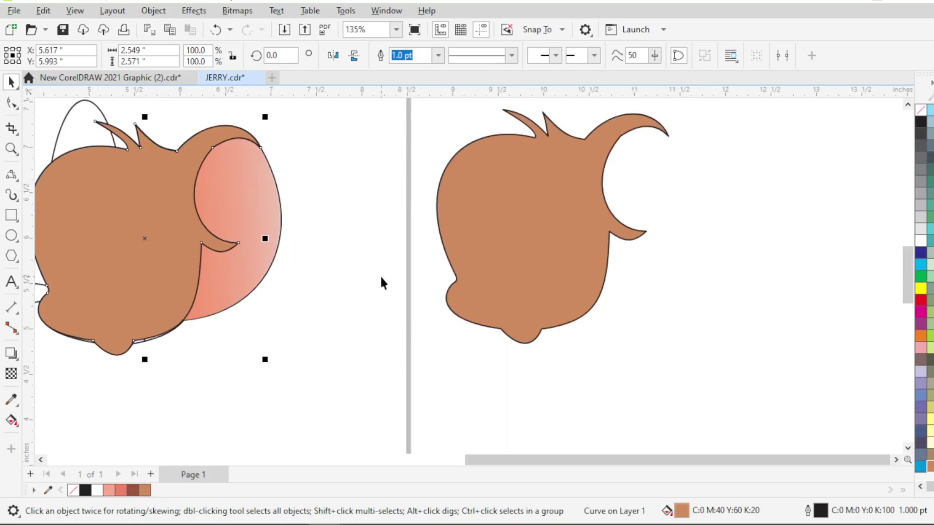
key(shift+Page_Down)
scroll(369, 276, down, 3)
scroll(276, 238, up, 2)
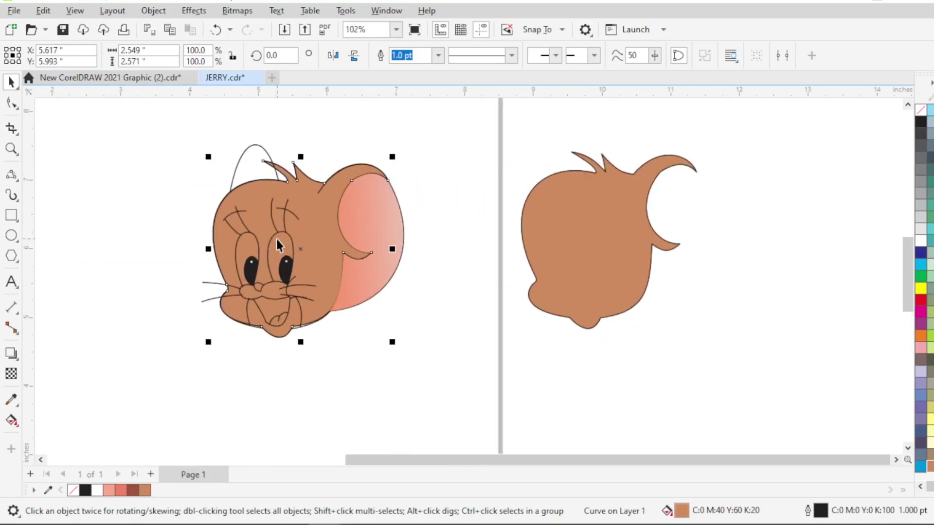
Shift the two nodes beside the chin of the brown head shape slightly down to match the drawn outline
click(11, 103)
scroll(299, 340, up, 3)
drag(282, 309, 282, 311)
drag(211, 309, 211, 311)
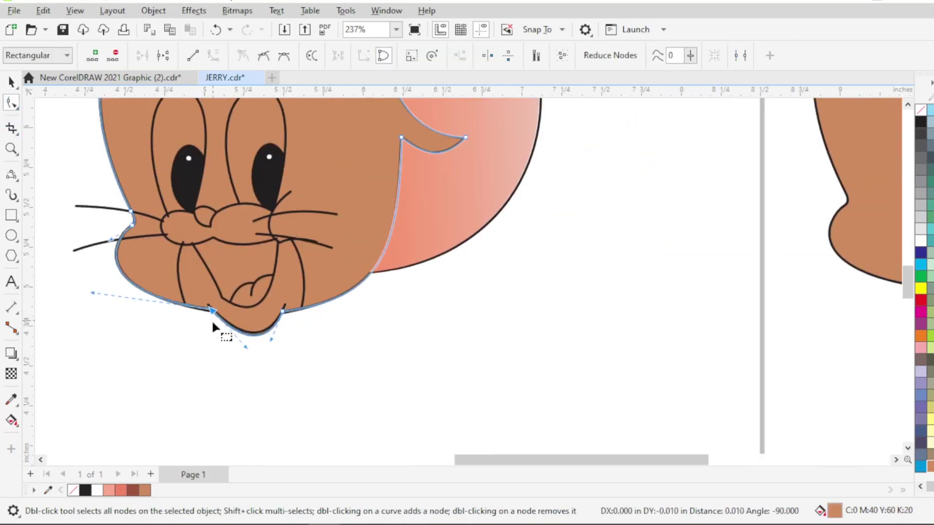
scroll(500, 218, down, 3)
Replace the inner ear's fountain fill with a uniform Soft Pink fill (C:0 M:40 Y:40 K:0)
click(407, 267)
scroll(407, 267, down, 2)
click(933, 180)
key(F11)
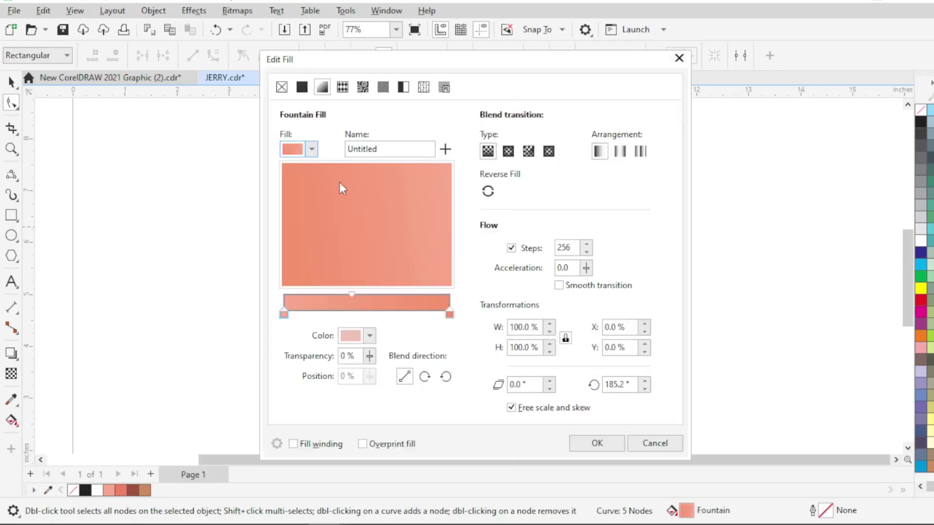
click(301, 87)
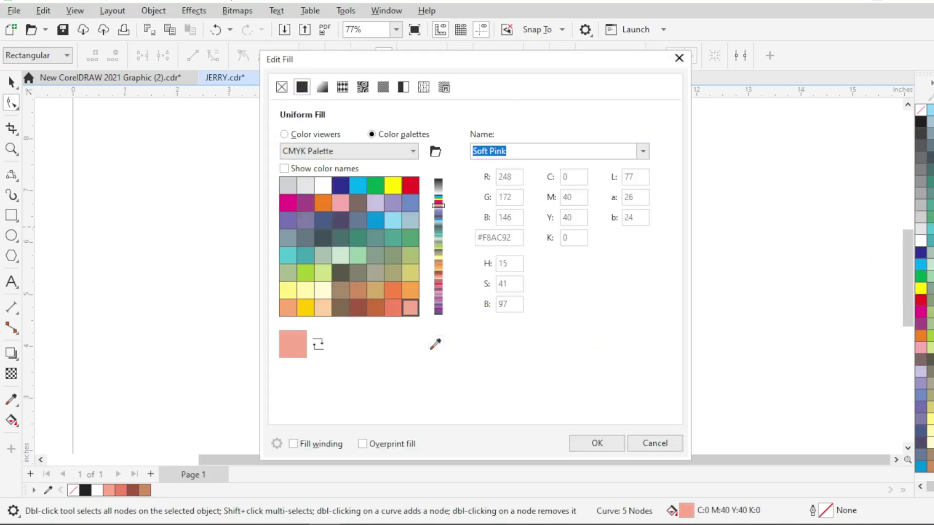
click(598, 444)
scroll(371, 239, up, 2)
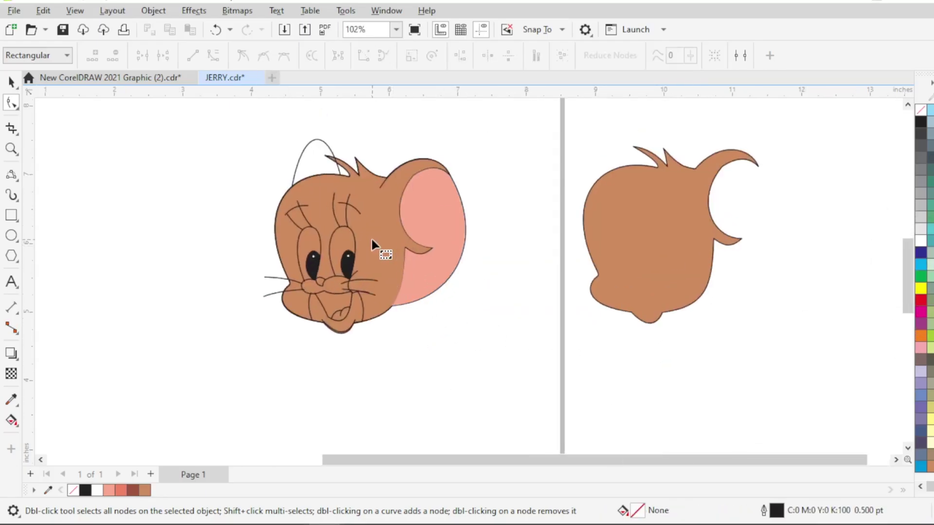
Remove the outline from the brown head shape on the drawing
click(376, 243)
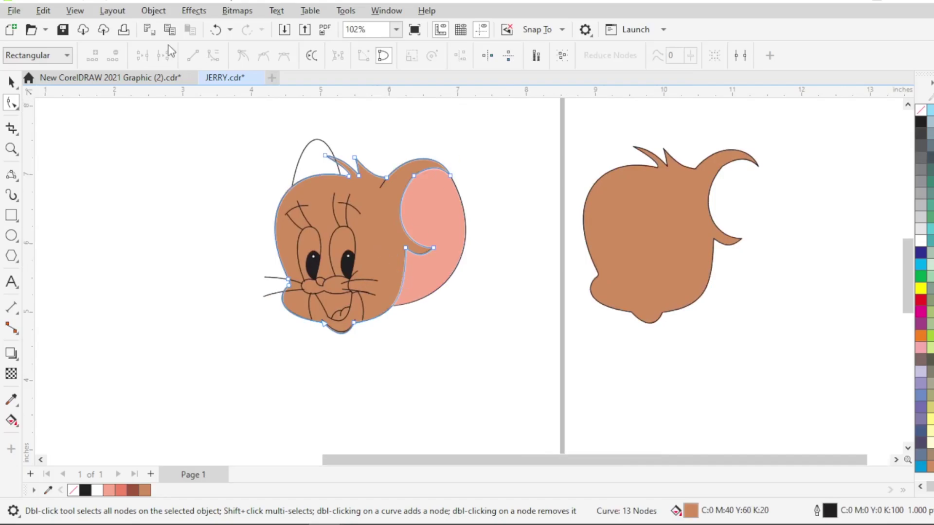
click(11, 83)
click(438, 55)
click(437, 72)
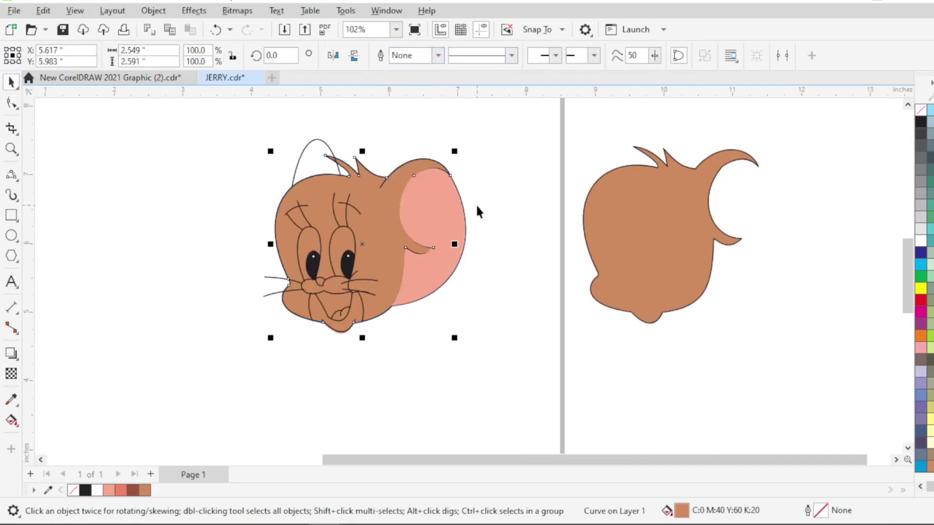
key(ctrl+z)
drag(358, 253, 128, 289)
key(ctrl+z)
click(438, 55)
click(418, 70)
Send the pink inner-ear shape to the back and deselect it
scroll(429, 234, up, 2)
click(517, 205)
click(479, 207)
scroll(476, 216, down, 1)
drag(479, 217, 541, 213)
key(ctrl+z)
key(shift+Page_Down)
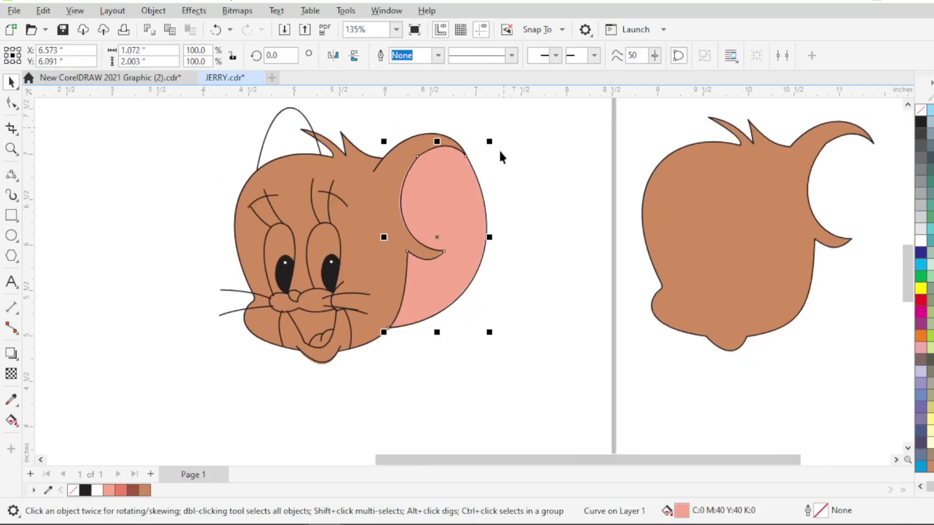
scroll(411, 243, down, 2)
click(454, 353)
scroll(395, 271, up, 1)
scroll(341, 255, up, 1)
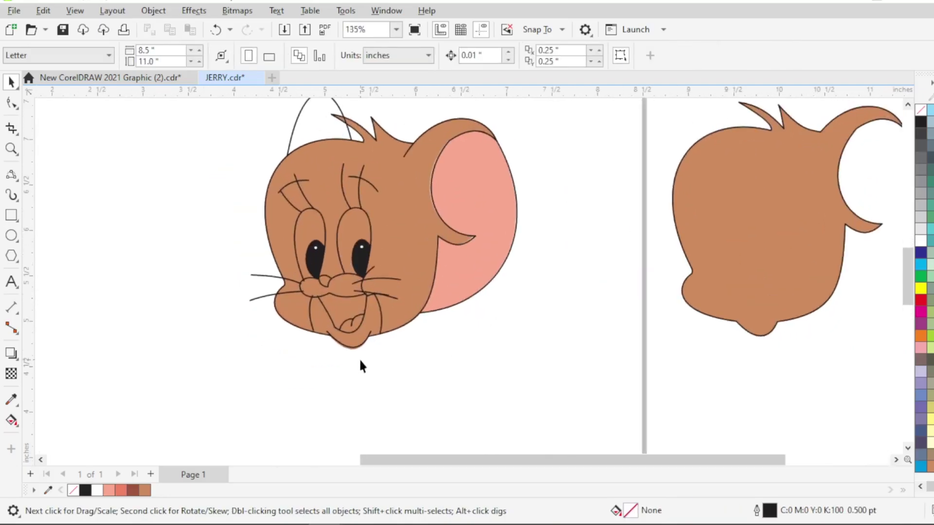
scroll(362, 340, up, 1)
click(311, 286)
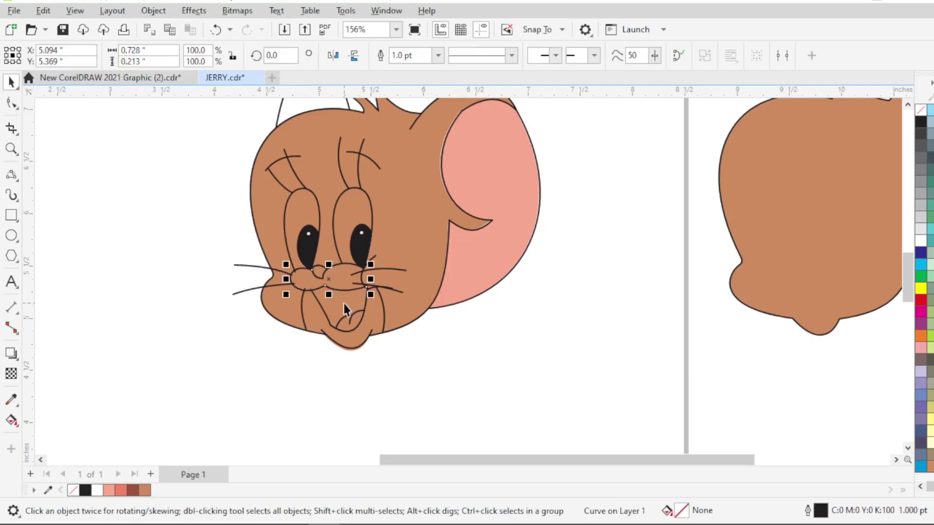
shift+click(342, 263)
scroll(343, 279, up, 2)
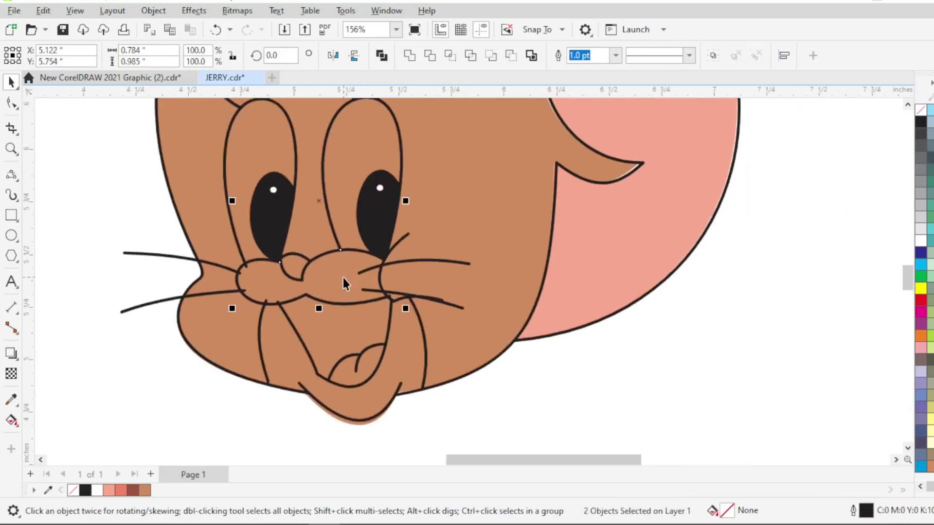
scroll(343, 278, down, 2)
drag(340, 286, 595, 304)
key(ctrl+z)
scroll(331, 269, up, 2)
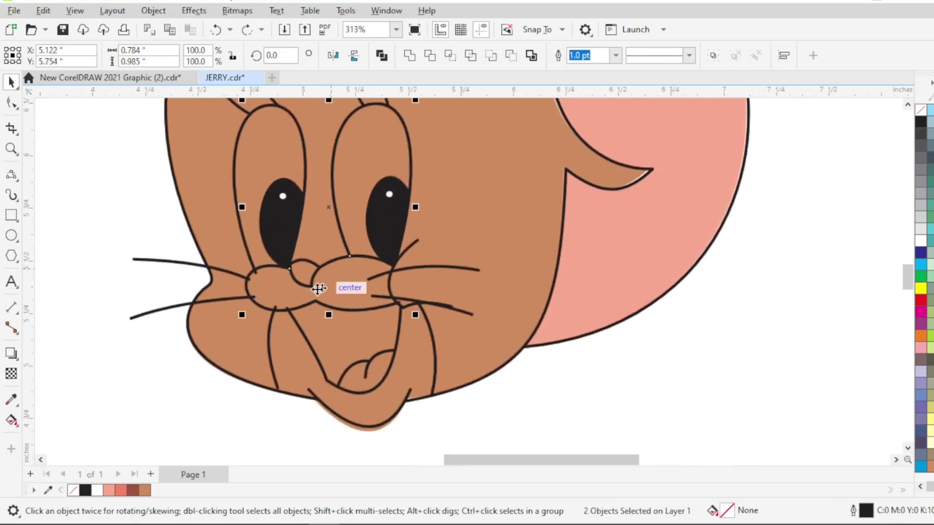
Copy the muzzle and nose curves together to the empty area beside the head
click(310, 287)
shift+click(346, 259)
shift+click(258, 269)
scroll(334, 292, down, 1)
drag(336, 293, 685, 345)
right_click(685, 344)
key(Escape)
Draw a 3-point curve about 0.037 by 0.174 in to close the open right-hand end of the copied muzzle
click(11, 173)
scroll(743, 321, up, 2)
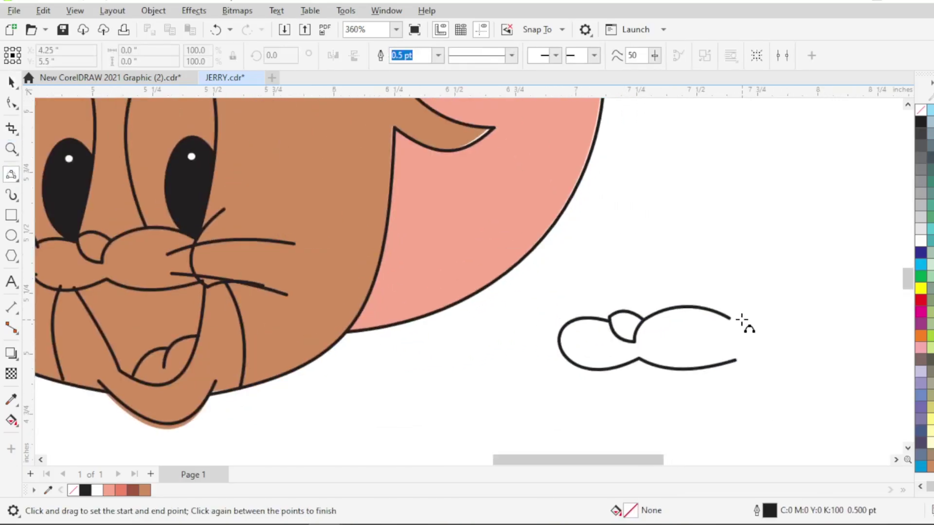
drag(729, 319, 735, 360)
click(738, 340)
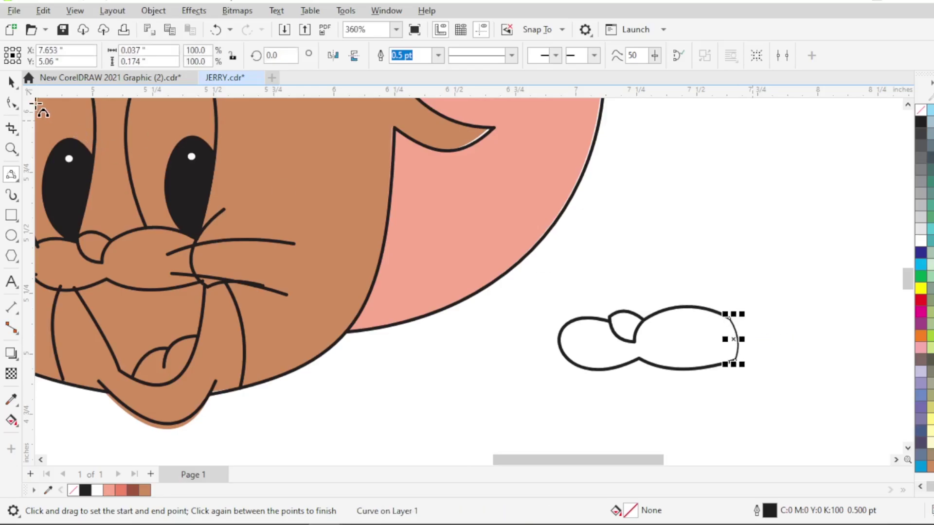
Combine the closing curve with the upper and lower muzzle curves and join their end nodes
click(12, 103)
scroll(620, 306, up, 1)
shift+click(694, 309)
drag(746, 283, 799, 353)
key(ctrl+l)
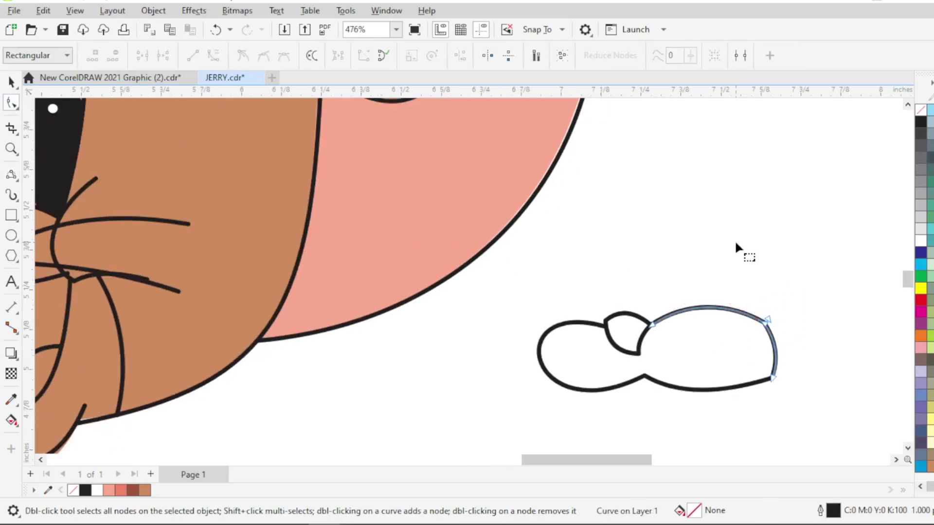
drag(735, 243, 866, 393)
shift+click(707, 389)
drag(700, 416, 789, 345)
key(ctrl+l)
drag(725, 376, 799, 418)
click(142, 54)
Break the copied nose shape at its upper corners and delete its top segment
scroll(550, 292, up, 2)
shift+click(630, 340)
click(636, 320)
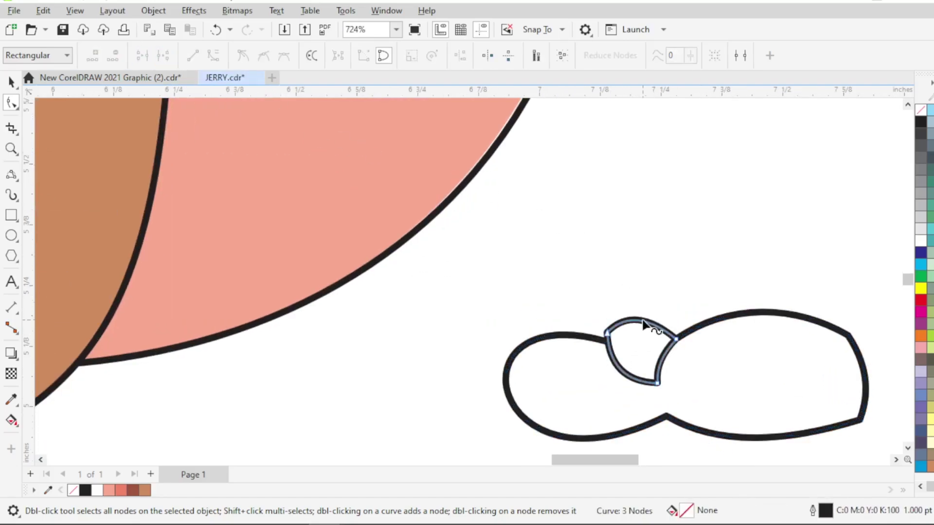
click(164, 58)
drag(631, 291, 659, 336)
key(Delete)
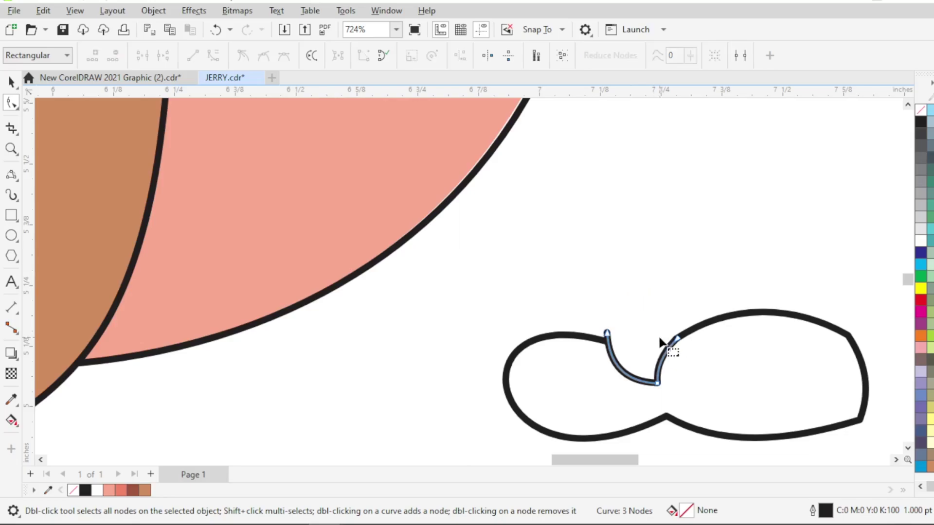
Combine the remaining nose curve with the muzzle curves and join their end nodes into one closed shape
shift+click(596, 337)
drag(524, 273, 638, 382)
key(ctrl+l)
drag(491, 282, 628, 367)
click(143, 56)
click(142, 56)
drag(814, 384, 880, 441)
click(137, 57)
scroll(564, 258, down, 3)
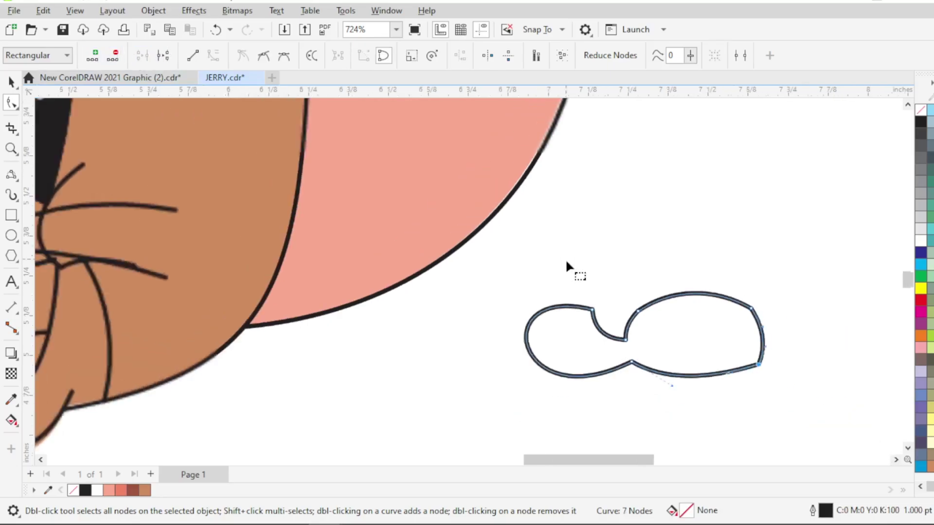
Fill the closed muzzle shape with light peach (C:0 M:20 Y:40 K:0) and move it onto Jerry's muzzle
click(932, 205)
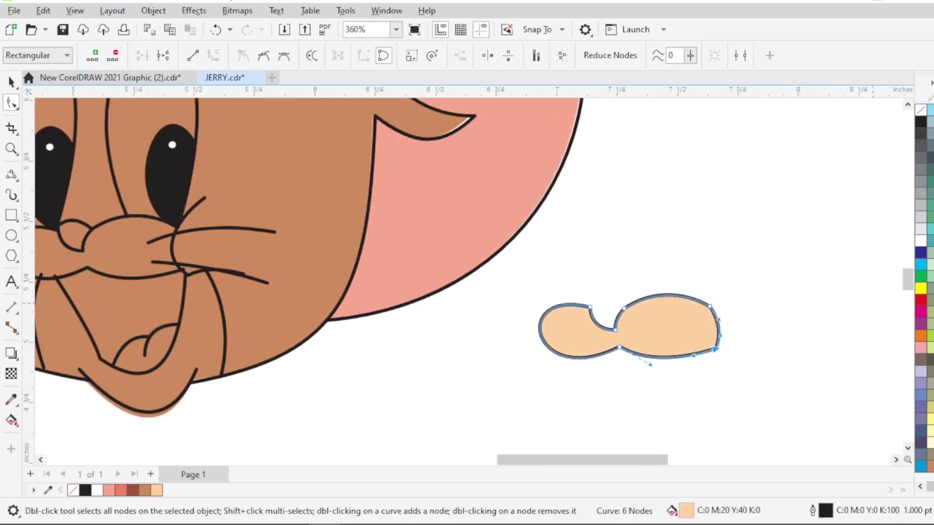
click(11, 82)
scroll(559, 308, down, 4)
drag(613, 328, 297, 274)
scroll(297, 273, up, 4)
Nudge the peach shape into line with the drawn muzzle and remove its outline
key(Right)
key(Down)
key(Down)
key(Down)
key(Right)
key(Right)
key(Right)
key(Right)
key(Right)
key(Left)
click(437, 55)
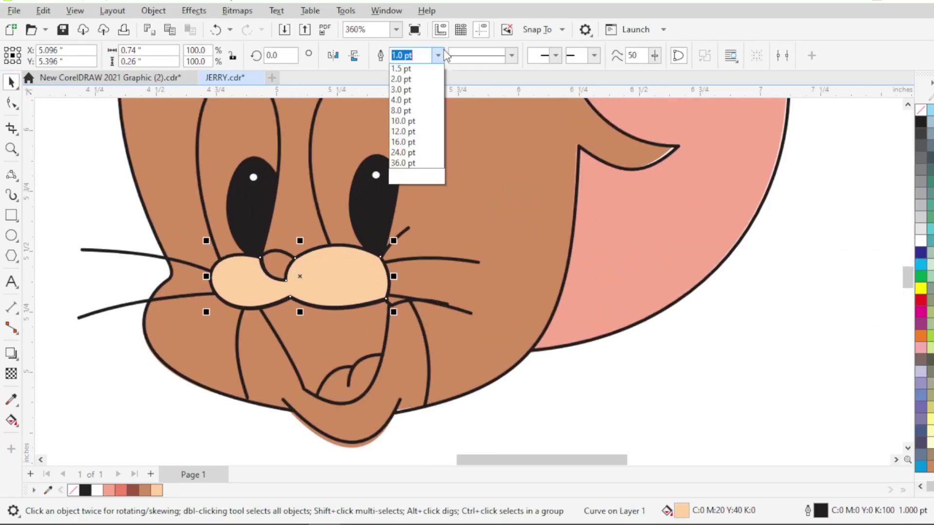
click(408, 68)
scroll(368, 277, down, 3)
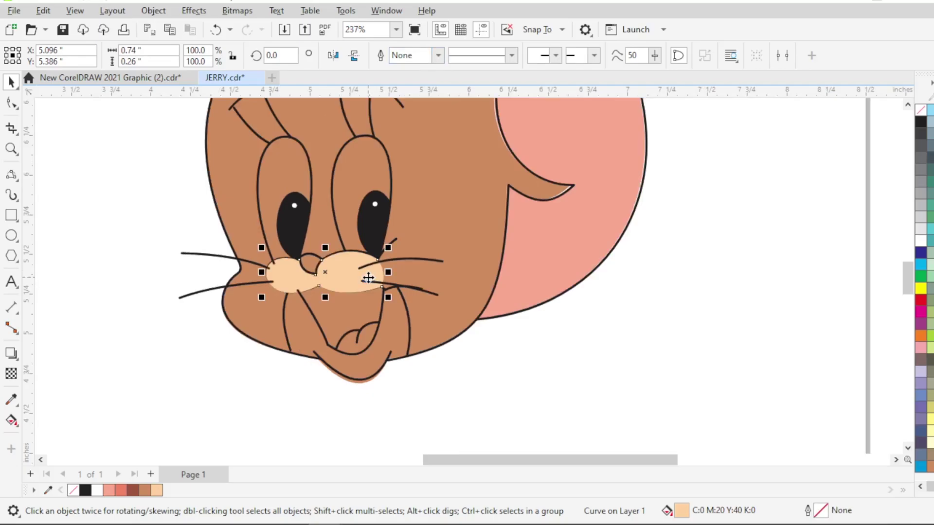
scroll(334, 276, up, 2)
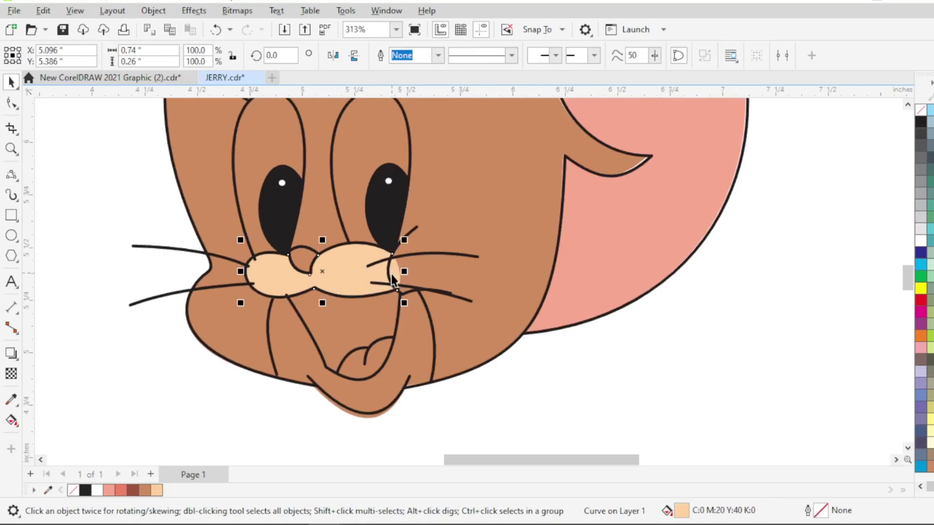
Fill the nose with black and place a reduced copy, about 0.065 by 0.058 in, inside its upper part
scroll(391, 280, up, 2)
click(257, 253)
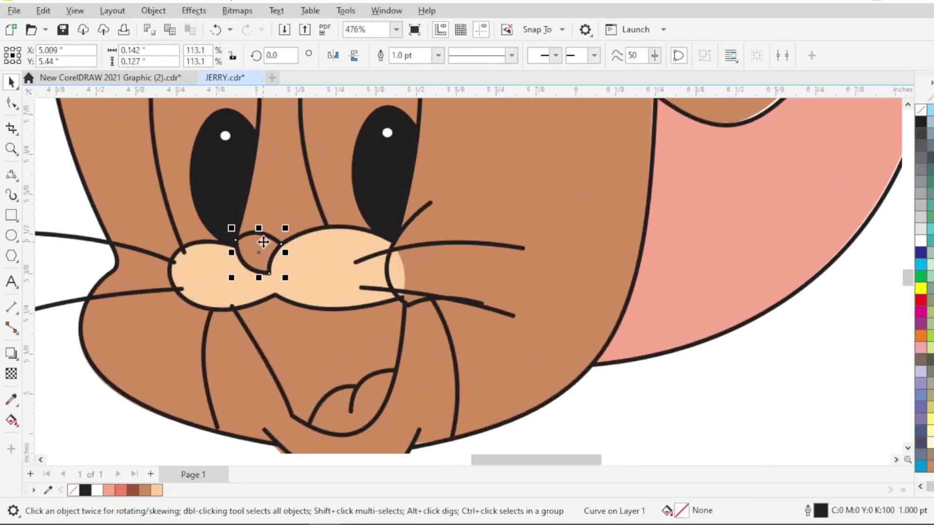
scroll(259, 249, down, 1)
click(920, 121)
scroll(246, 251, up, 6)
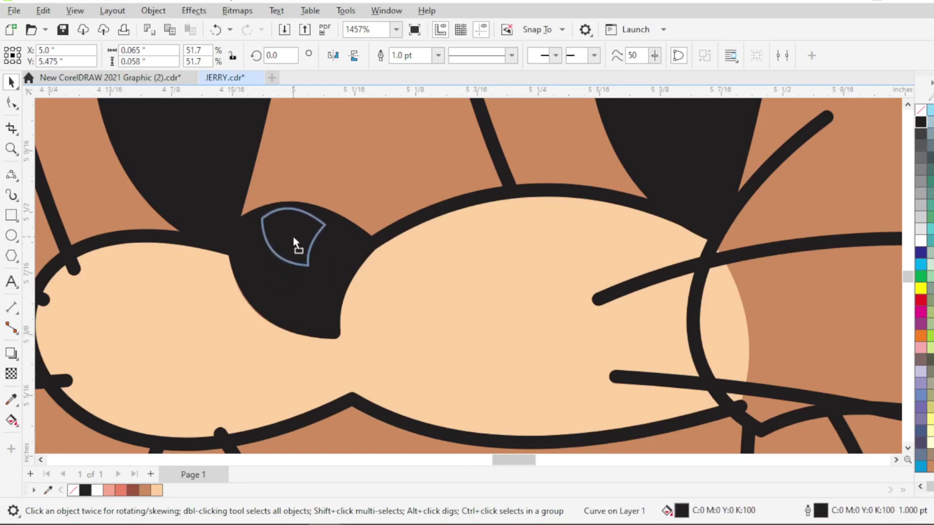
Reshape the small nose copy into a wider, rounded highlight about 0.097 by 0.059 in and fill it white
click(280, 241)
key(F10)
drag(309, 225, 339, 223)
click(291, 265)
drag(290, 252, 339, 250)
click(921, 239)
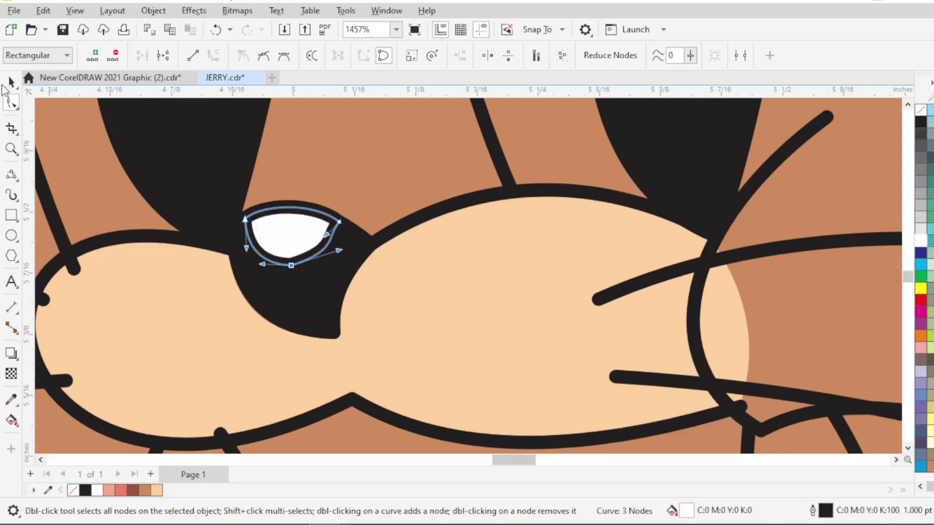
Change the nose highlight's fill to the muzzle's light peach and deselect it
click(13, 86)
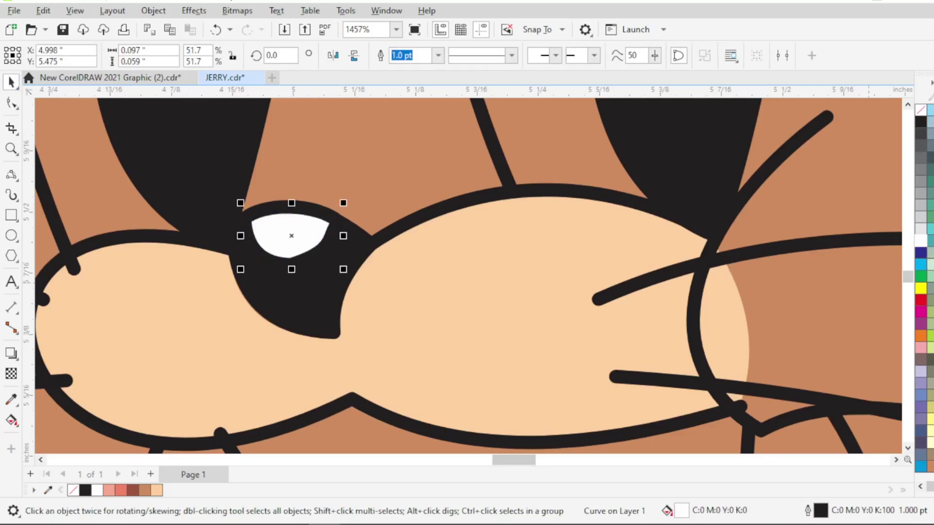
scroll(367, 270, down, 5)
click(434, 375)
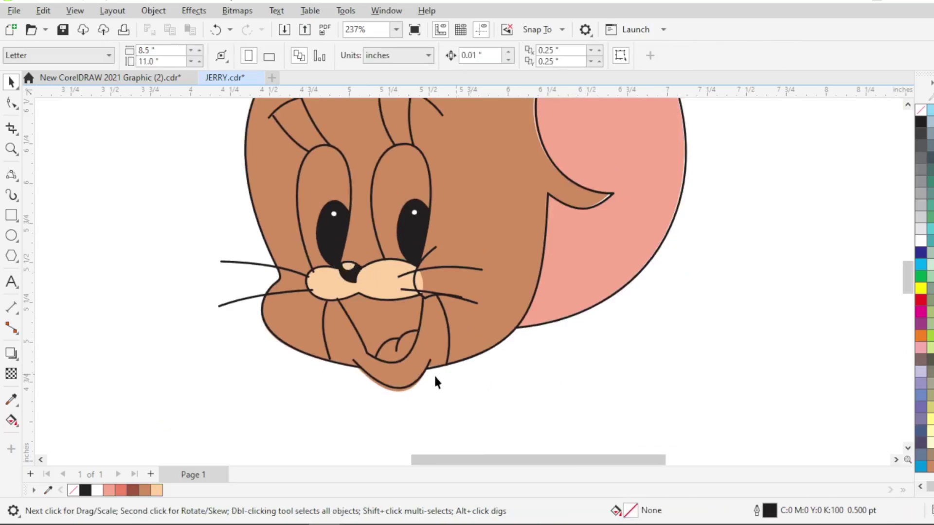
Select the mouth, cheek and chin curves of the lower face and place them as a set in the blank area beside the head
scroll(434, 374, up, 1)
click(411, 399)
click(392, 389)
click(418, 427)
click(444, 362)
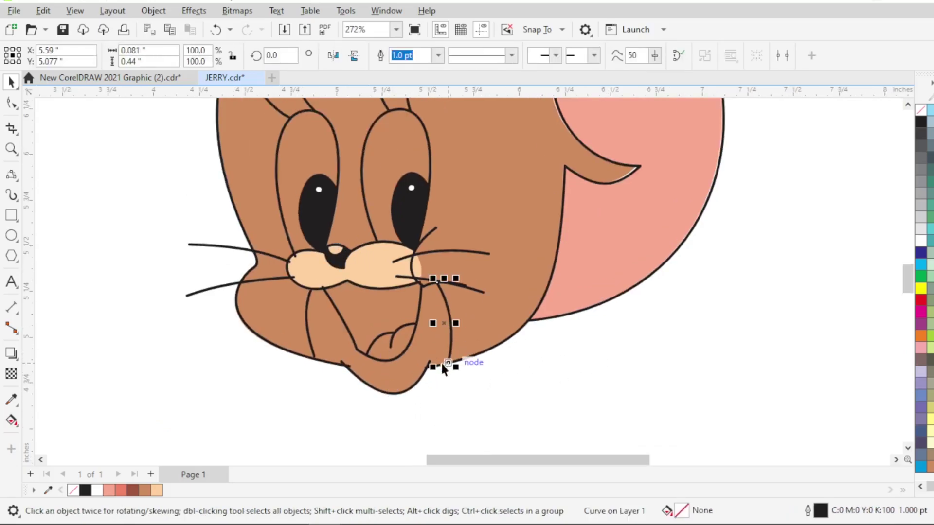
shift+click(309, 331)
key(F10)
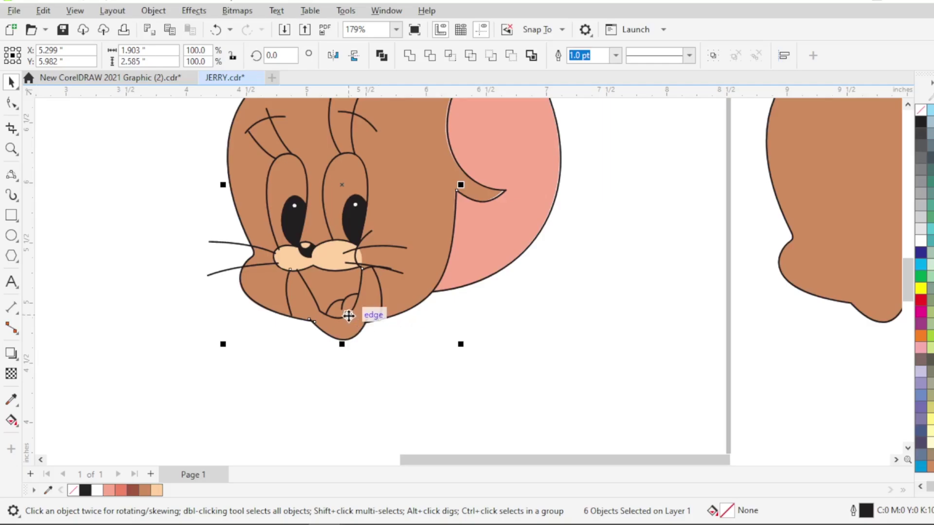
drag(345, 315, 615, 390)
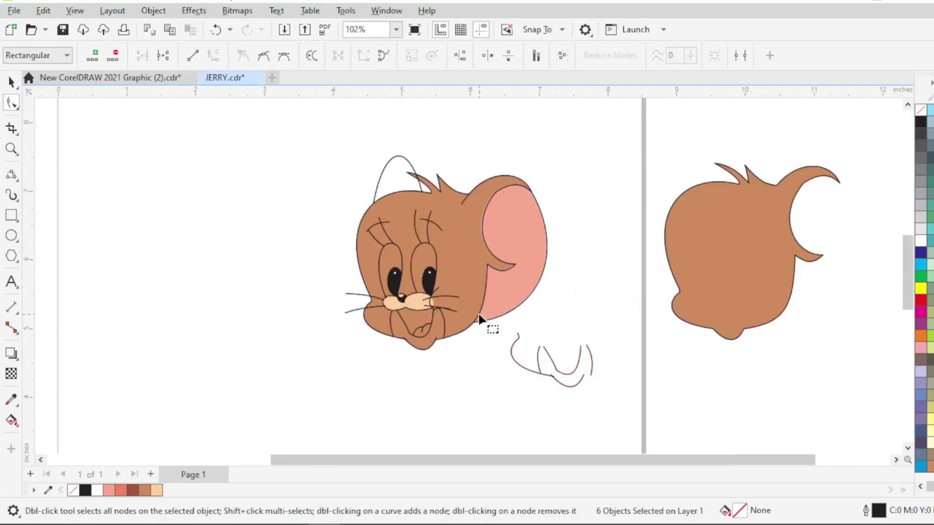
Trim the copied cheek curve back to the left mouth-side curve and join the two ends into one curve
scroll(530, 372, up, 3)
click(542, 366)
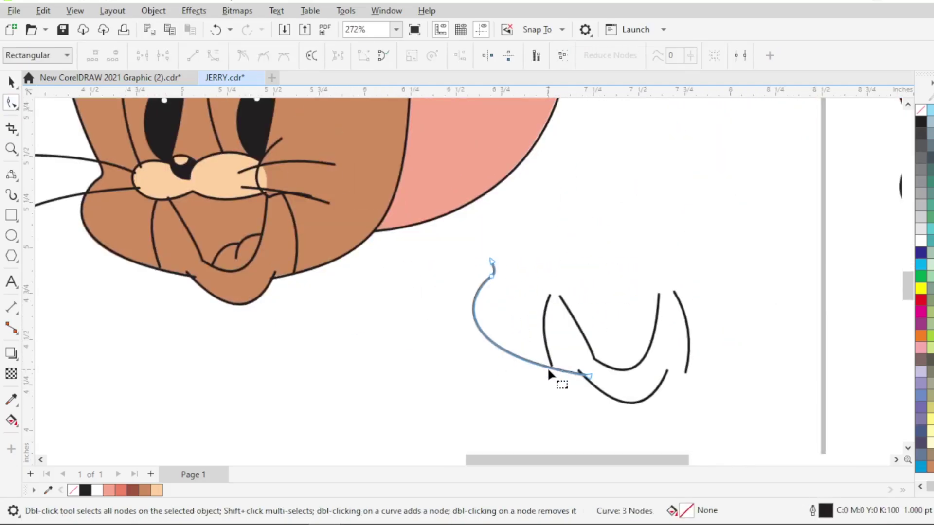
click(492, 263)
key(Delete)
scroll(568, 414, up, 2)
shift+click(501, 320)
drag(476, 342, 528, 303)
key(ctrl+l)
drag(452, 314, 568, 374)
click(142, 55)
Trim the cheek line's overhanging end at the chin curve and join the chin curve to it
scroll(528, 352, up, 3)
click(532, 335)
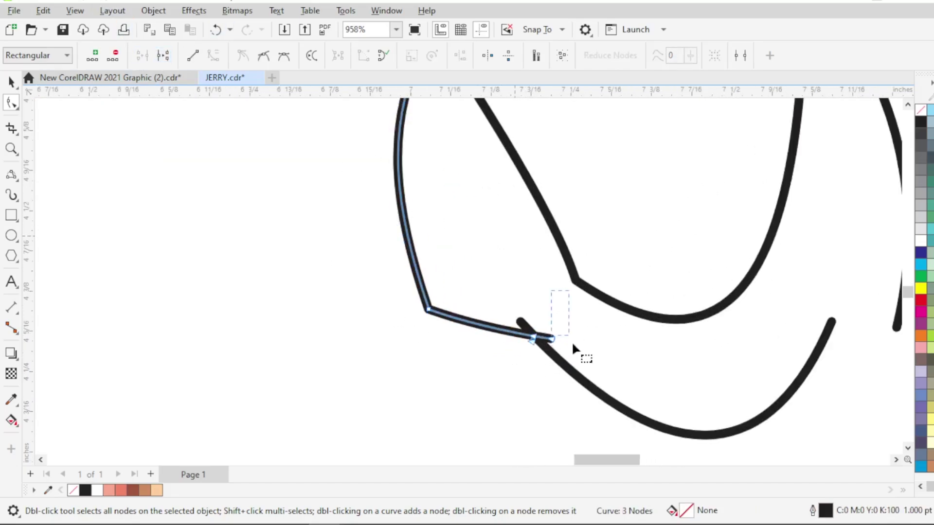
shift+click(577, 375)
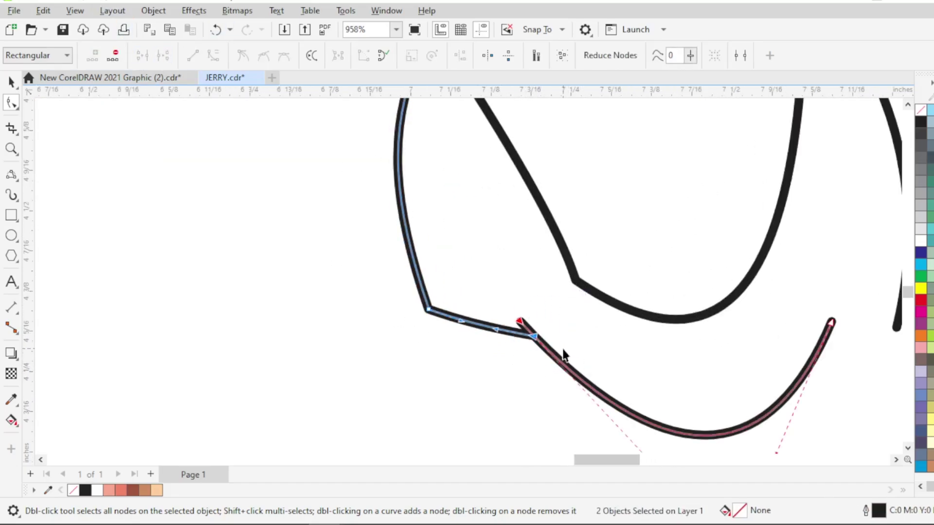
key(ctrl+l)
drag(562, 354, 496, 302)
click(142, 55)
scroll(314, 301, down, 7)
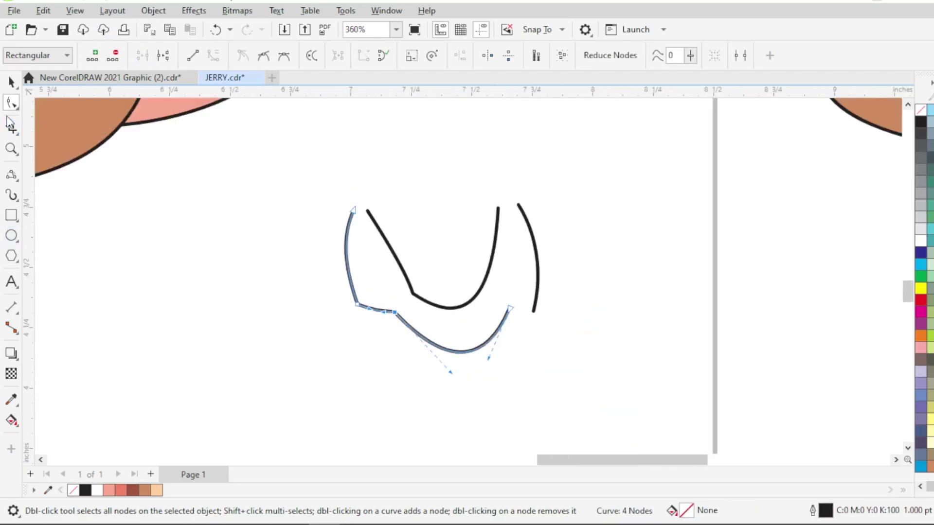
Bridge the gap beside the chin and the two upper gaps between the inner and outer curves with short three-point curves
click(11, 174)
drag(533, 311, 509, 309)
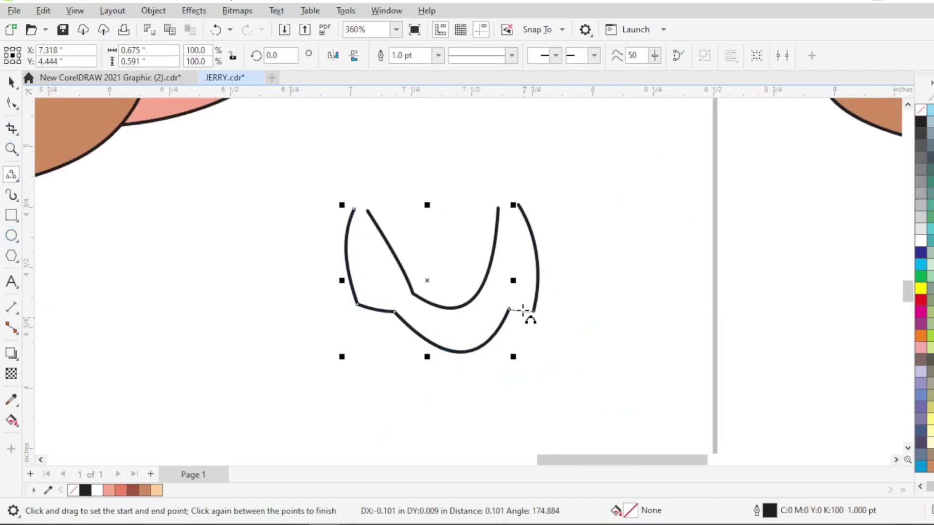
click(531, 316)
scroll(481, 334, up, 3)
drag(498, 199, 534, 195)
click(515, 197)
scroll(306, 205, up, 3)
drag(266, 203, 297, 202)
click(282, 203)
Combine the left bridging curve with the neighbouring curves and join the nodes at both of its ends
click(11, 103)
scroll(212, 175, up, 4)
click(305, 245)
click(293, 245)
shift+click(324, 225)
shift+click(374, 249)
key(ctrl+l)
drag(236, 200, 335, 262)
click(141, 56)
drag(340, 155, 395, 254)
click(141, 56)
Combine the remaining curves on the right side and join their end nodes to close the jaw and chin outline
scroll(232, 267, down, 5)
shift+click(580, 238)
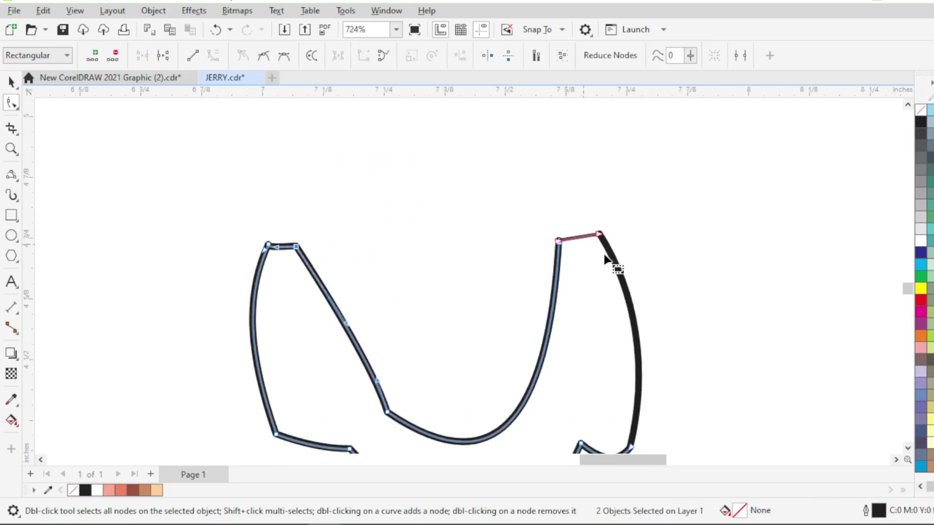
click(613, 258)
shift+click(585, 237)
shift+click(558, 256)
key(ctrl+l)
drag(529, 207, 579, 289)
click(141, 56)
drag(574, 202, 615, 263)
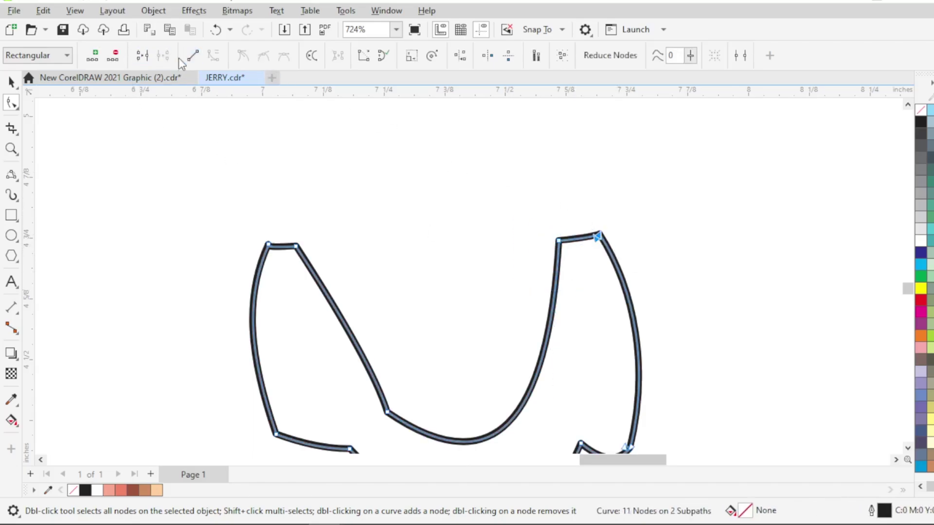
click(141, 55)
scroll(274, 170, down, 1)
drag(562, 355, 611, 397)
click(143, 56)
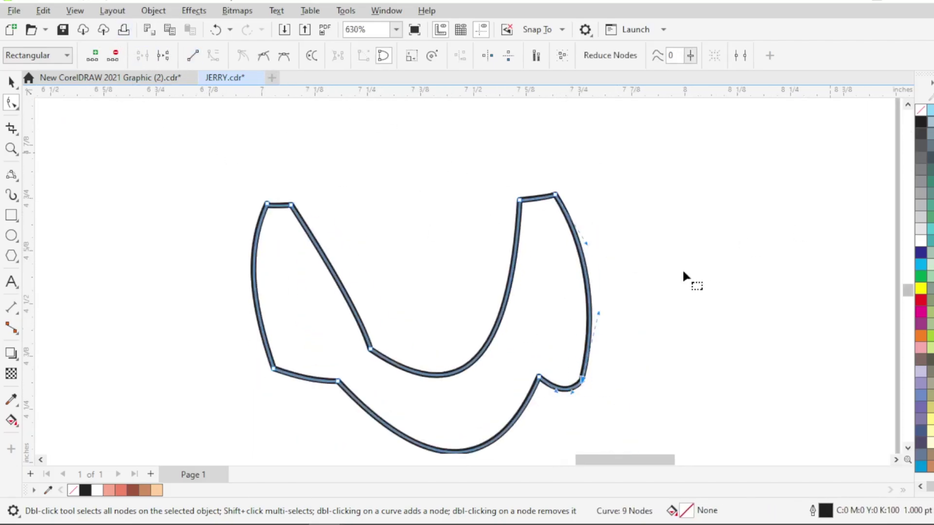
Move the closed jaw shape onto the lower face, fill it light peach, remove its outline and send it behind the drawn lines
scroll(685, 272, down, 3)
click(11, 81)
drag(590, 312, 250, 224)
click(438, 55)
click(407, 69)
scroll(314, 230, up, 2)
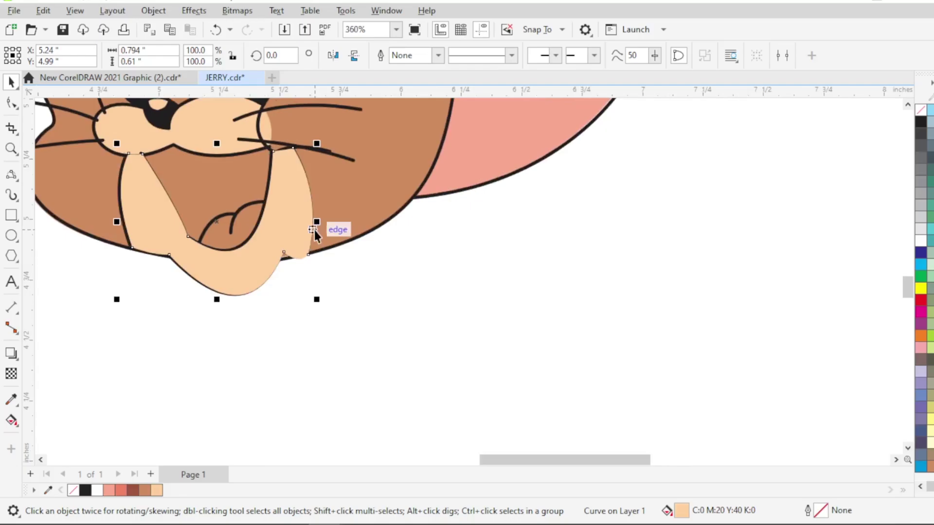
key(ctrl+Page_Down)
scroll(314, 229, down, 6)
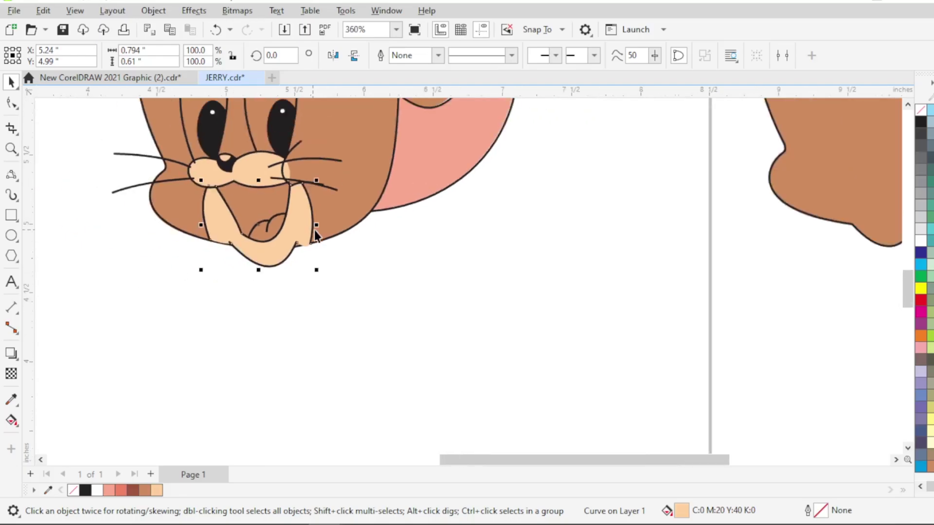
Adjust the peach shape's nodes and handles so its lower right edge and chin follow the drawn lines
scroll(294, 262, up, 5)
click(12, 103)
scroll(368, 299, up, 4)
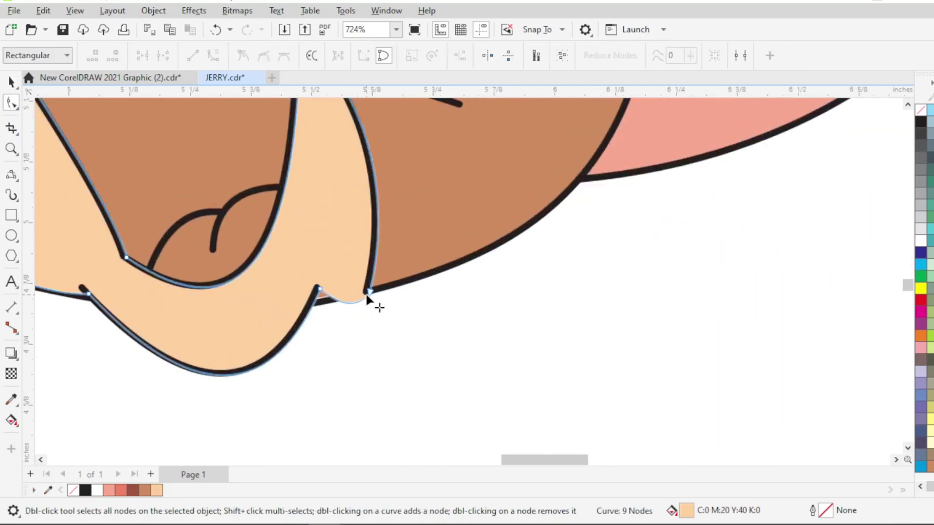
click(320, 291)
mouse_move(335, 315)
mouse_down()
mouse_move(332, 299)
mouse_move(352, 304)
mouse_move(345, 299)
mouse_up()
scroll(371, 246, down, 4)
click(317, 302)
click(309, 285)
click(339, 273)
scroll(290, 328, up, 3)
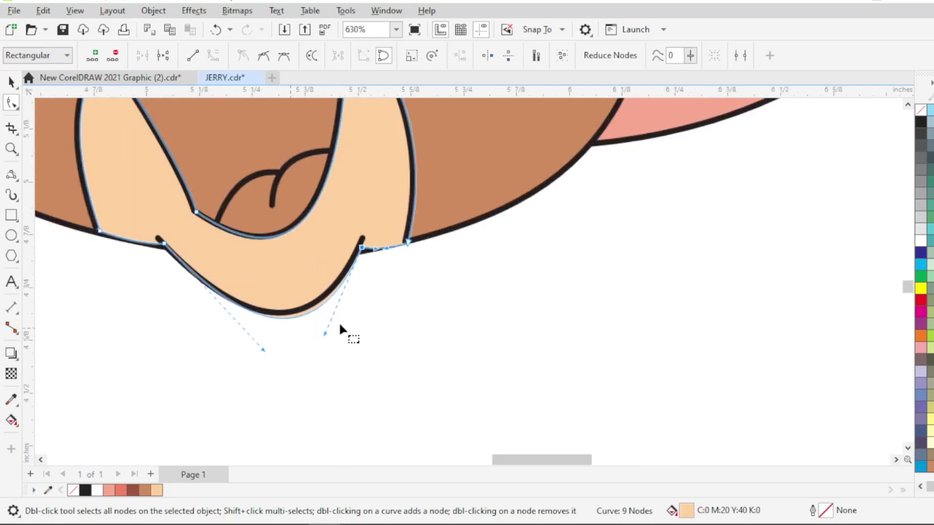
drag(320, 332, 320, 322)
scroll(334, 342, down, 10)
click(374, 373)
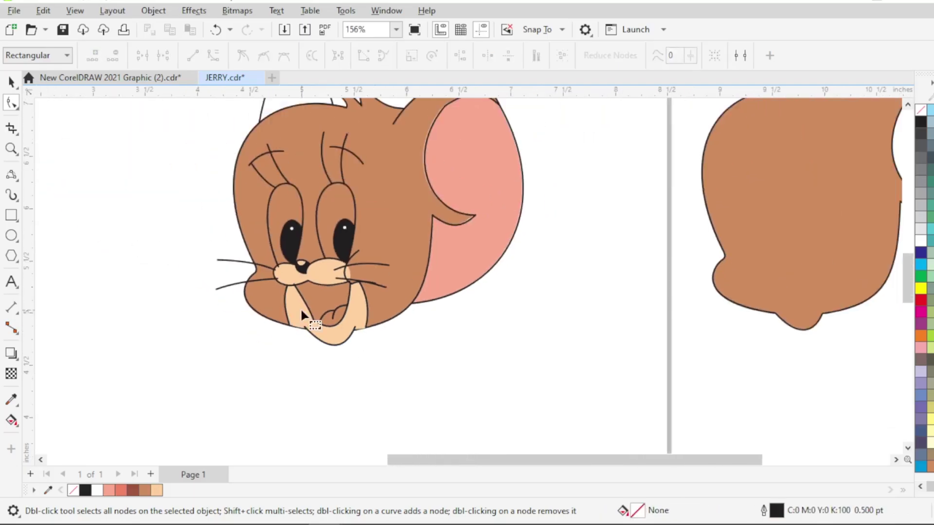
Copy the inner mouth curve and the two tongue curves into the blank area beside the head
scroll(300, 310, up, 2)
scroll(301, 315, up, 1)
click(349, 333)
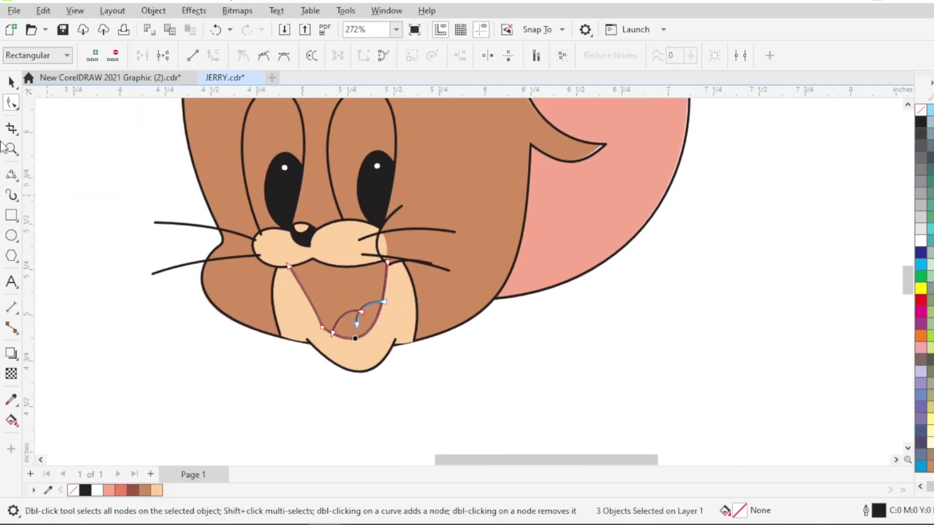
click(11, 82)
scroll(163, 246, down, 1)
drag(307, 297, 640, 365)
right_click(641, 365)
scroll(652, 410, up, 1)
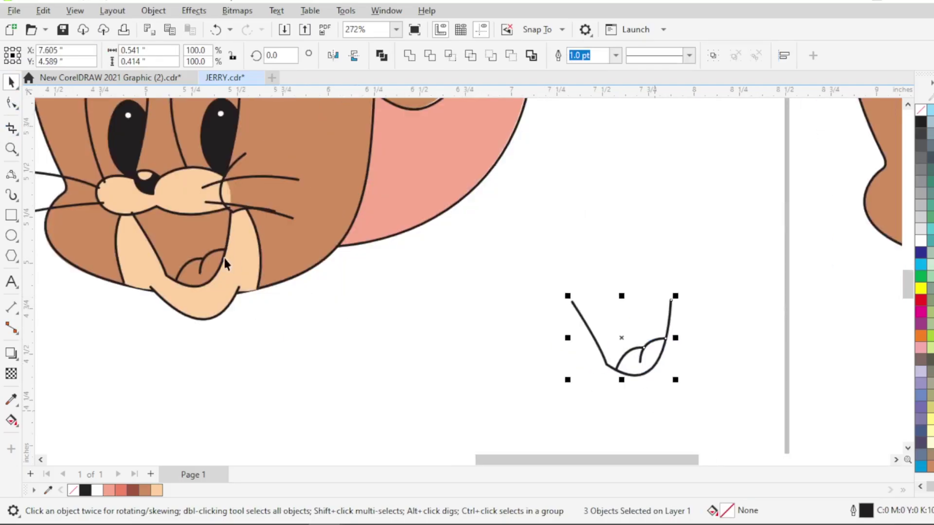
Close the copied mouth curve with a line across its upper ends and duplicate the mouth and tongue set beside it
scroll(225, 265, down, 1)
click(12, 173)
scroll(610, 293, up, 1)
drag(614, 296, 515, 299)
click(10, 81)
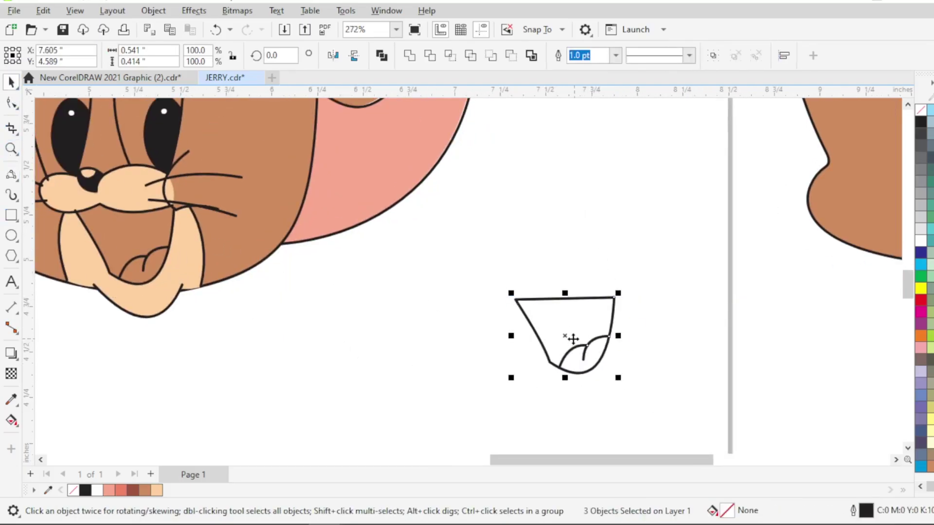
drag(572, 340, 432, 344)
right_click(432, 343)
Break the right mouth outline where the tongue curves meet it and delete the part above the tongue
click(557, 297)
double_click(535, 328)
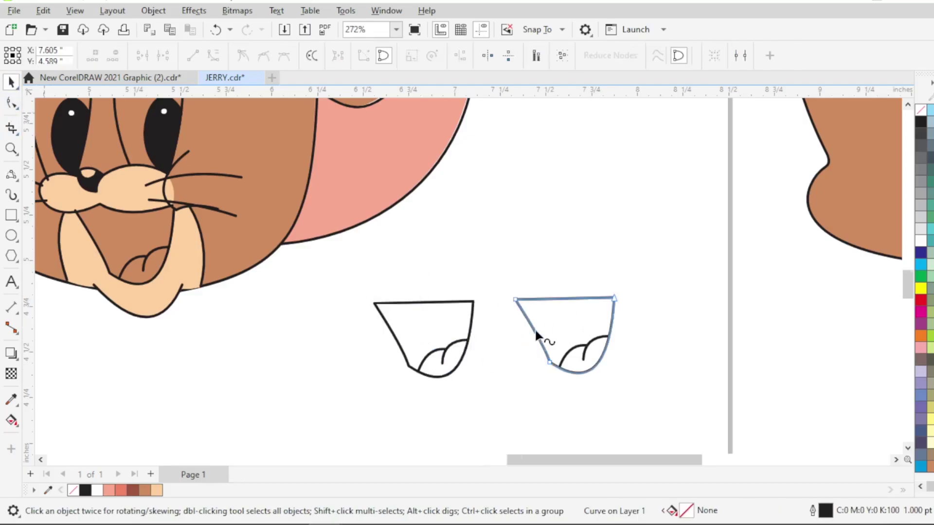
scroll(535, 328, up, 2)
click(159, 55)
click(664, 343)
click(163, 56)
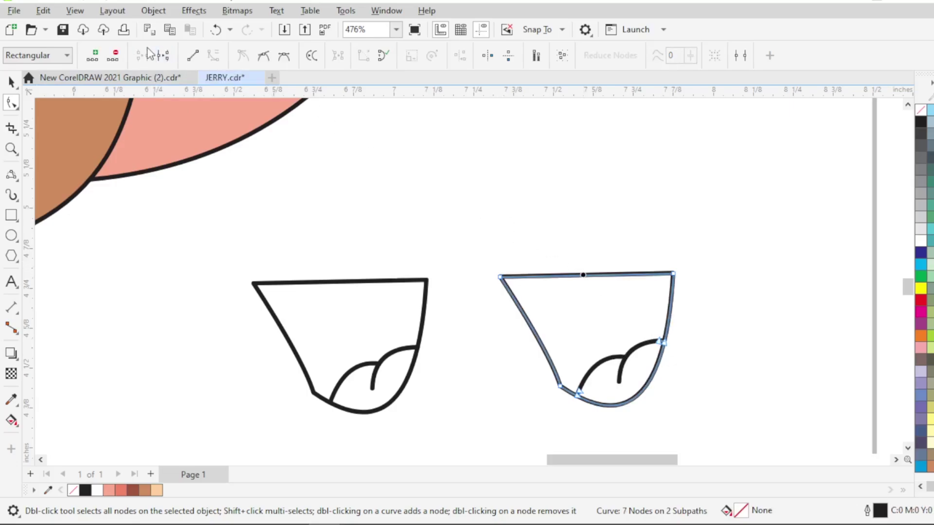
key(Delete)
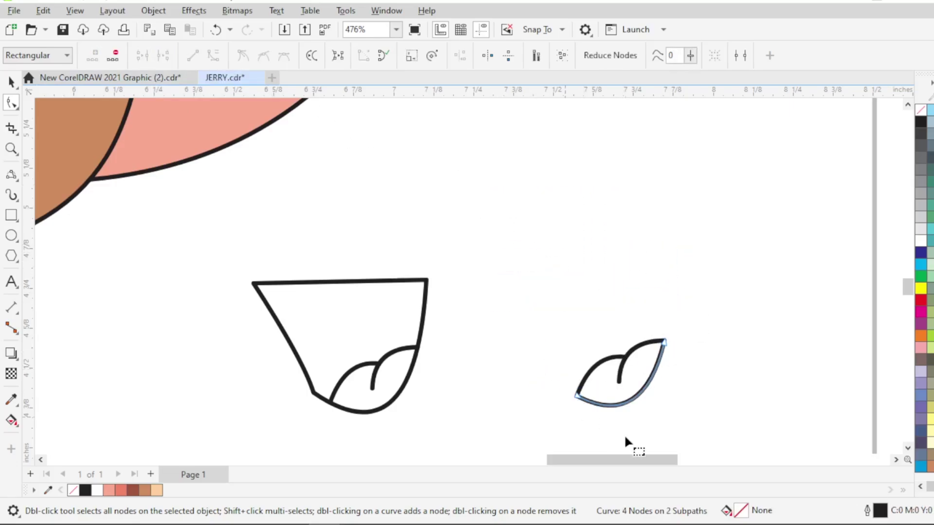
Join the lower mouth arc to the left tongue curve, combine them with the right tongue curve and join the facing nodes
scroll(612, 408, up, 2)
drag(511, 348, 581, 428)
click(145, 56)
shift+click(690, 293)
key(ctrl+l)
drag(641, 258, 760, 334)
click(145, 56)
Undo the misaligned join, close the tongue outline at its notch and right tip, and fill it red (C0 M100 Y100 K0)
scroll(634, 304, up, 3)
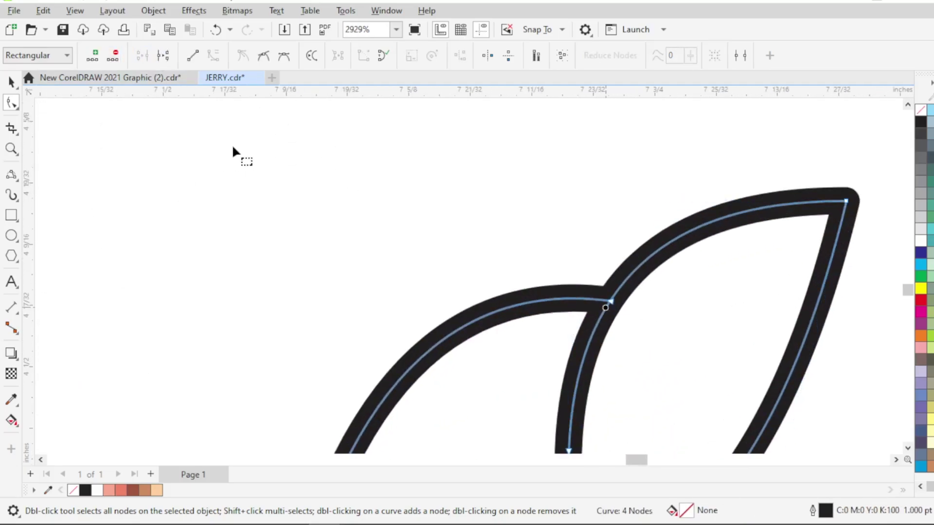
key(ctrl+z)
scroll(330, 182, down, 2)
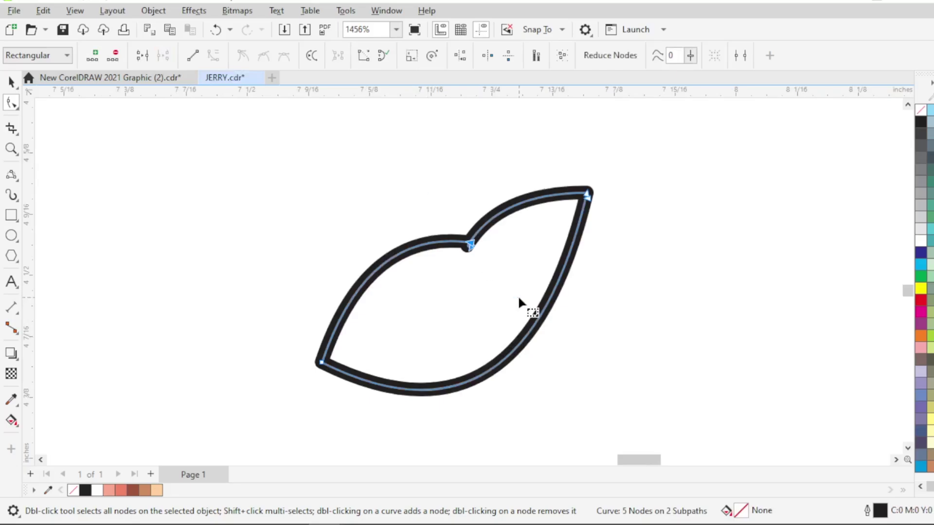
click(143, 56)
click(931, 300)
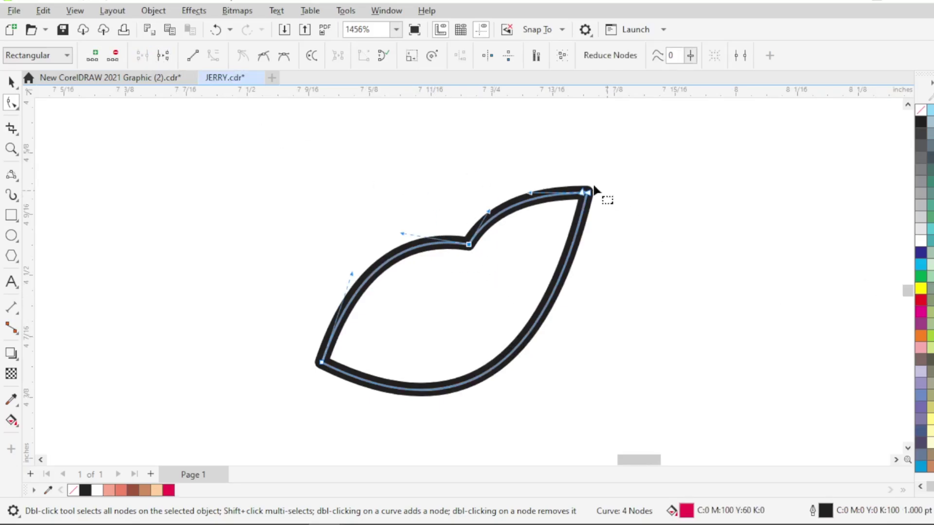
click(142, 55)
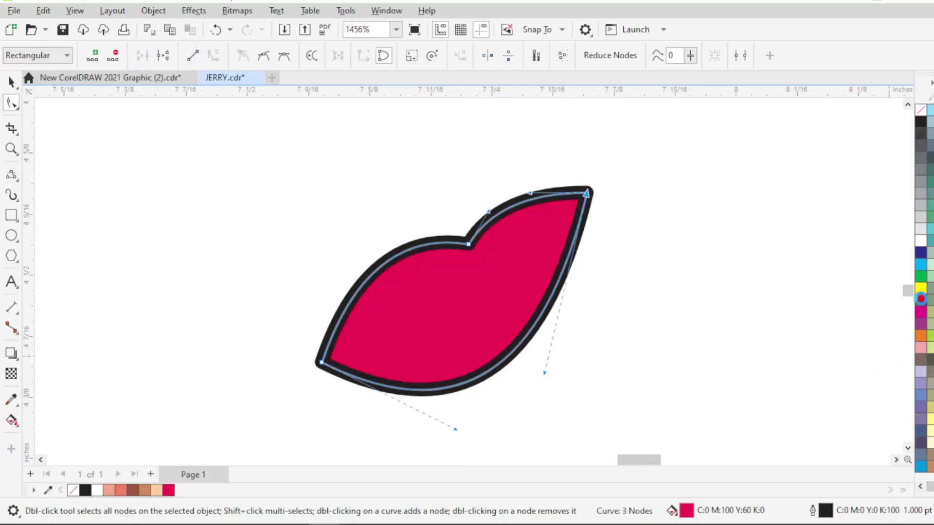
click(920, 299)
Fill the closed mouth copy with reddish brown (C0 M60 Y60 K40) and deselect it
scroll(596, 293, down, 2)
click(11, 82)
click(291, 188)
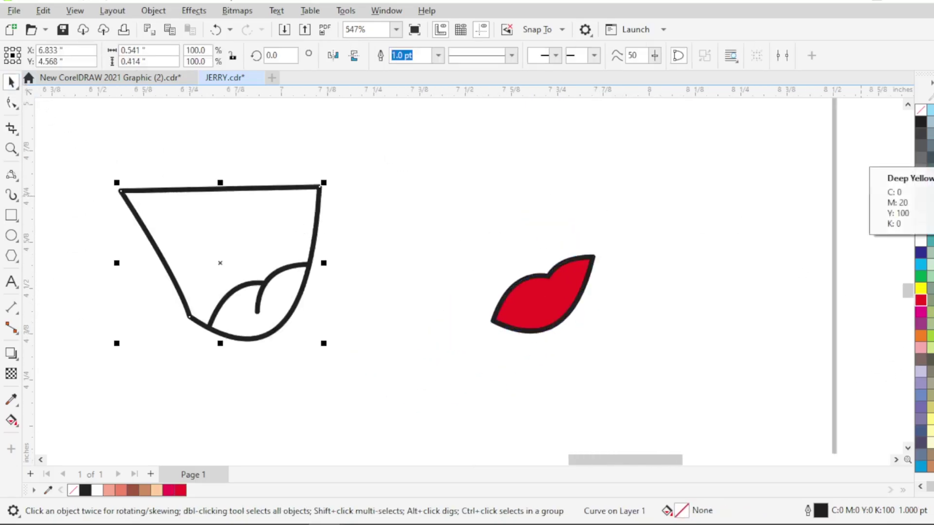
click(932, 192)
scroll(576, 268, down, 2)
click(413, 305)
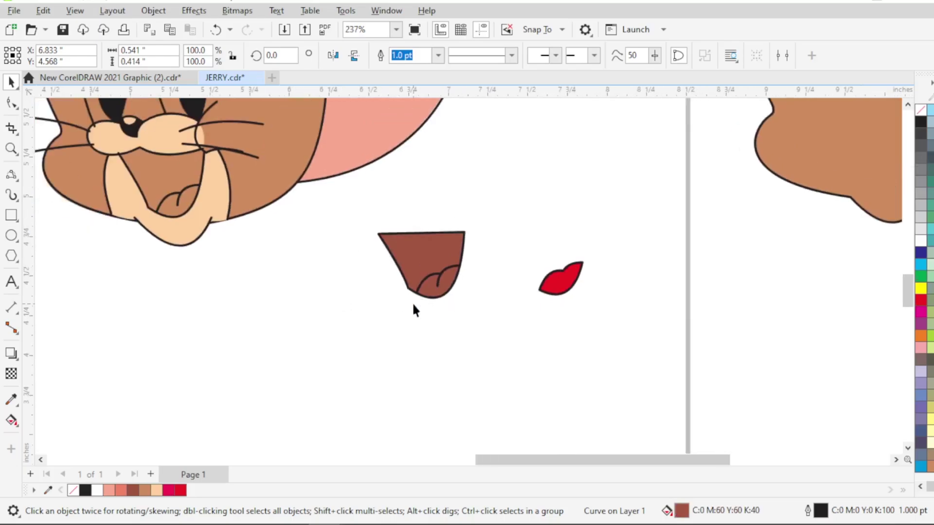
Move the red tongue shape onto the tongue lines in the lower part of the brown mouth
scroll(559, 272, up, 1)
click(564, 267)
drag(564, 267, 442, 277)
drag(373, 275, 374, 275)
scroll(401, 302, down, 1)
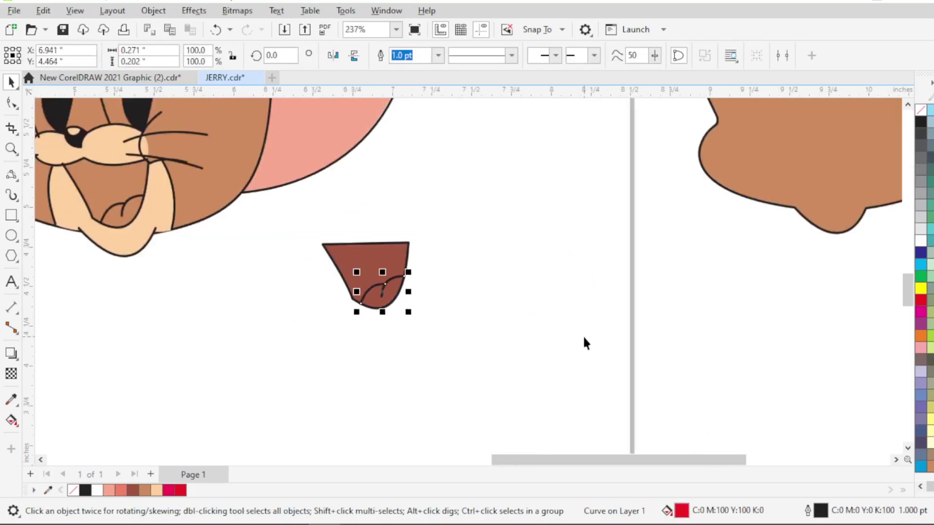
Select the mouth and tongue pieces, remove their outlines, and place them on the face's mouth behind the drawn lines
drag(293, 199, 452, 335)
click(616, 55)
click(590, 74)
drag(383, 276, 244, 241)
scroll(222, 235, up, 2)
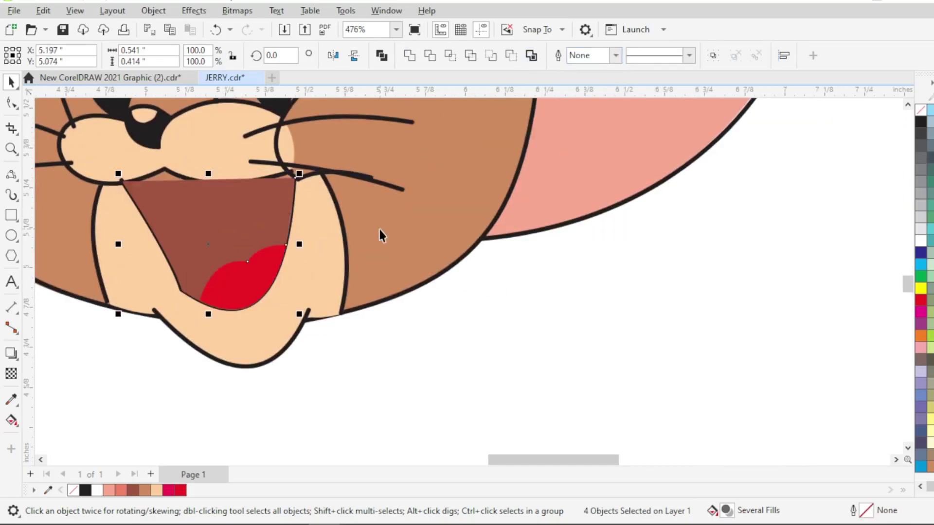
scroll(379, 229, down, 2)
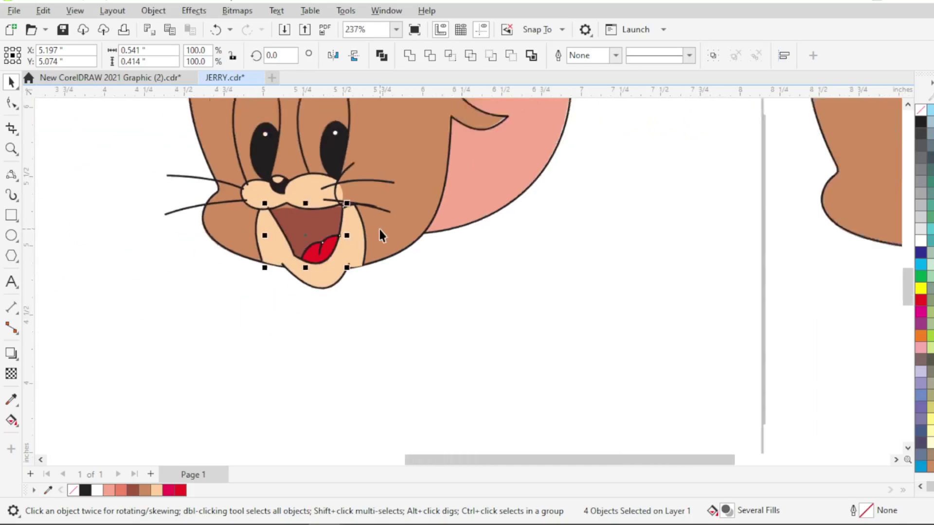
Curve the brown mouth's upper edge upward and raise its right corner so it fills up to the muzzle line
scroll(346, 227, up, 1)
click(10, 105)
scroll(234, 240, up, 1)
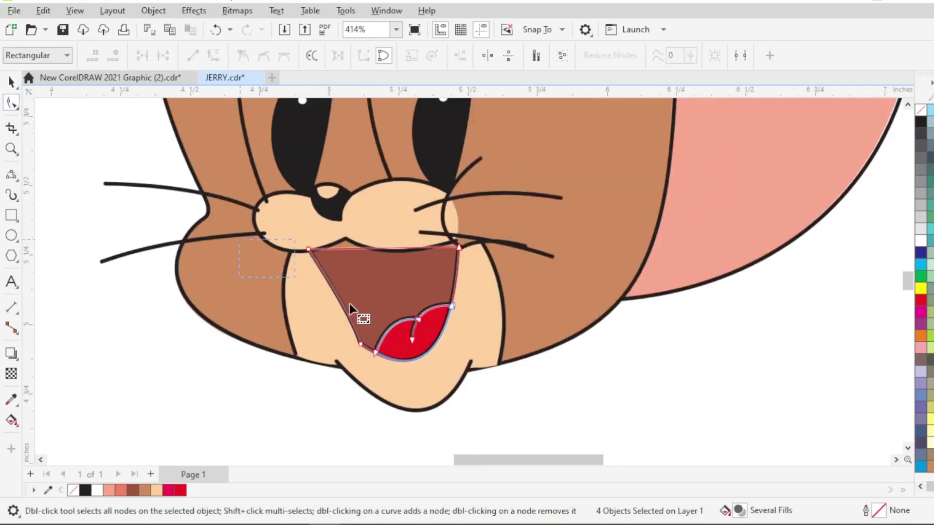
scroll(352, 236, up, 1)
drag(356, 237, 349, 188)
drag(515, 235, 517, 221)
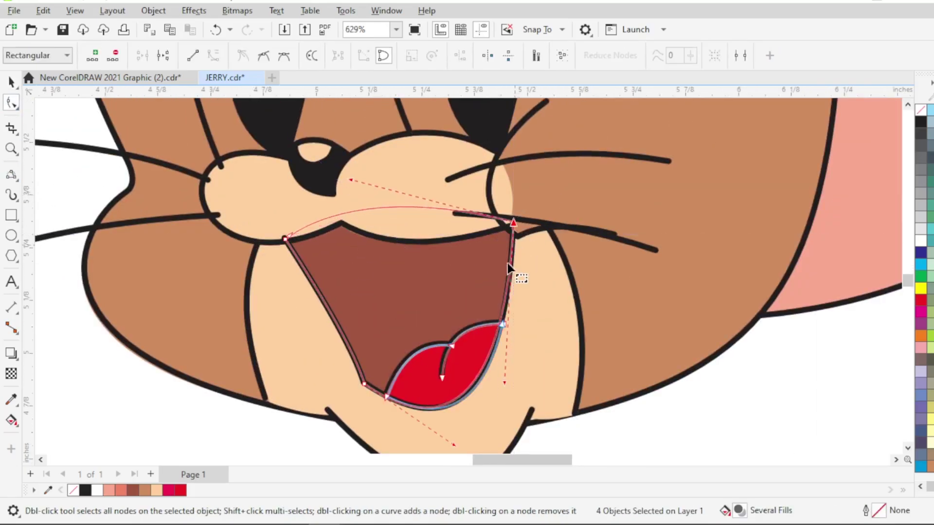
scroll(442, 328, down, 4)
click(528, 402)
Place a copy of both eye outlines in the blank area between the head and the spare brown head shape
scroll(354, 369, down, 3)
scroll(404, 311, up, 1)
scroll(412, 387, up, 1)
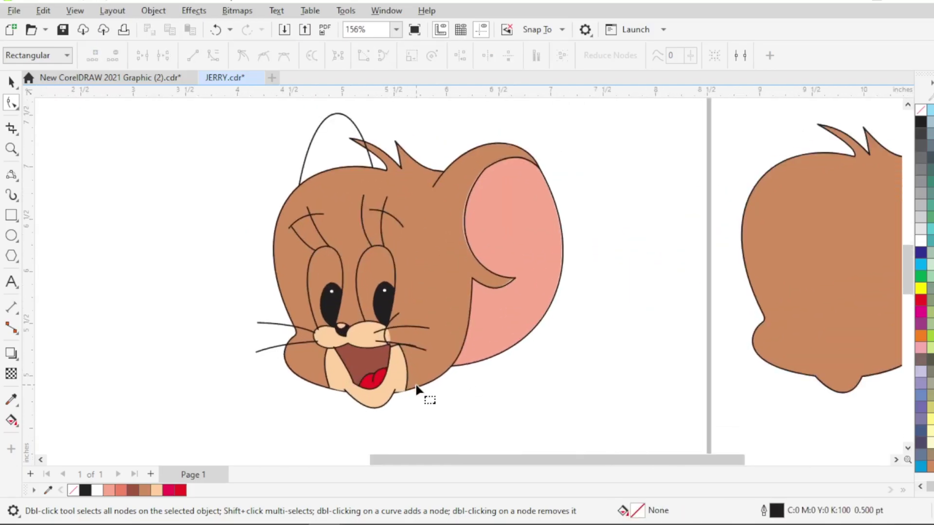
scroll(416, 388, up, 2)
click(343, 233)
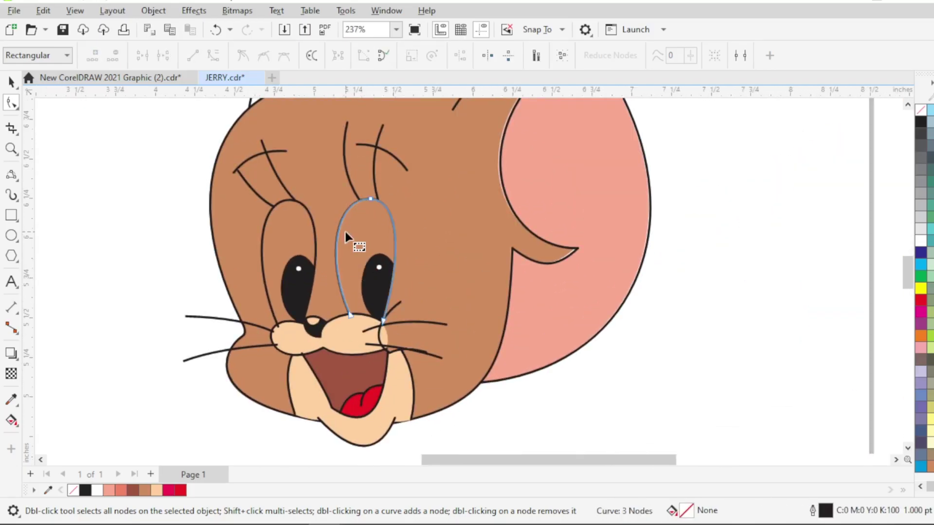
shift+click(316, 246)
click(11, 82)
scroll(276, 243, down, 2)
drag(312, 257, 623, 315)
right_click(605, 296)
Draw an arched curve across the right eye copy's open bottom and a nearly straight one across the left copy's
click(11, 176)
scroll(652, 362, up, 2)
click(603, 305)
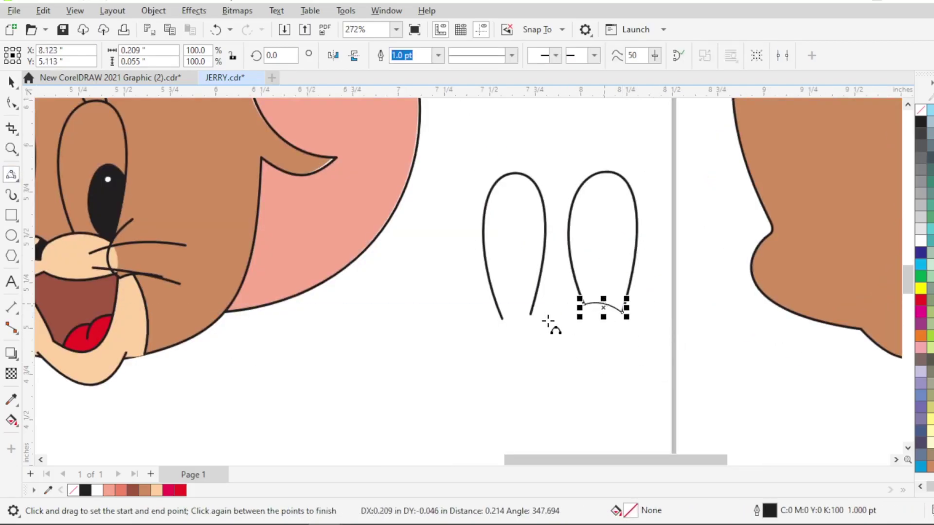
scroll(493, 319, up, 2)
drag(508, 329, 566, 309)
click(556, 314)
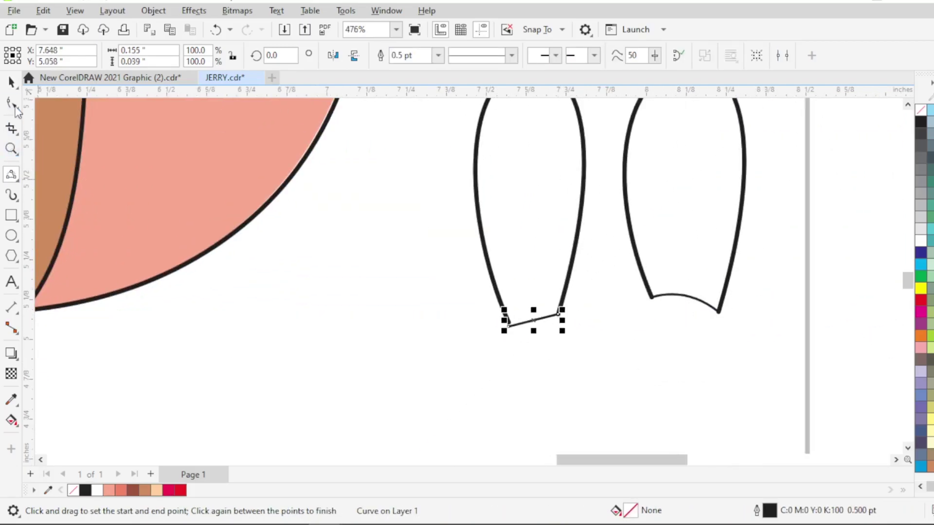
Combine the left eye copy with its bottom line and join the end nodes into a closed shape
click(11, 103)
scroll(421, 251, up, 3)
shift+click(543, 338)
drag(538, 342, 603, 457)
key(ctrl+l)
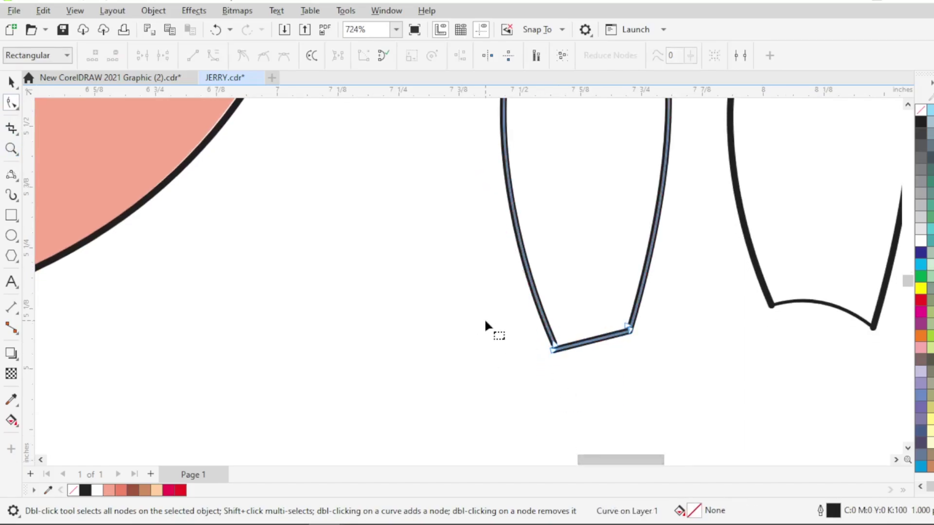
click(142, 55)
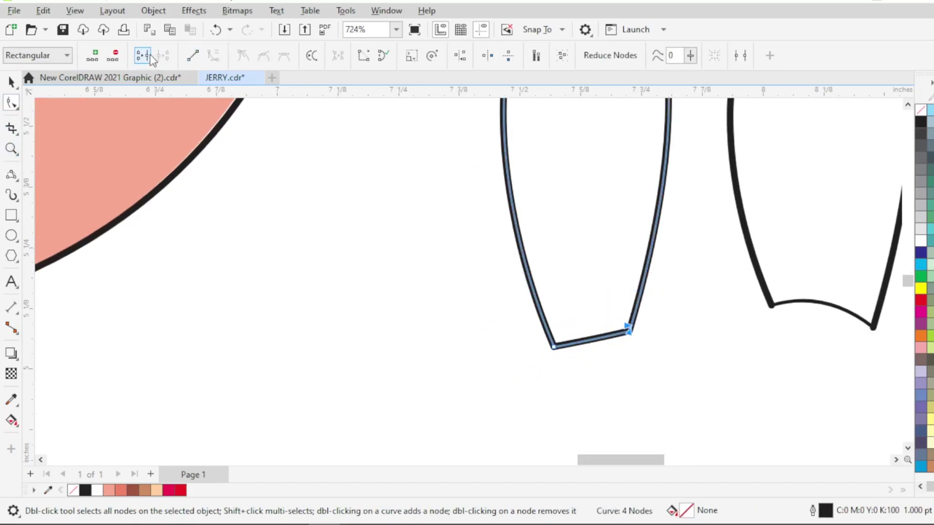
click(144, 56)
Combine the right eye copy with its arched bottom curve and join the end nodes at both corners
scroll(259, 277, down, 4)
scroll(591, 297, up, 3)
shift+click(591, 297)
click(528, 280)
shift+click(555, 288)
key(ctrl+l)
drag(505, 250, 567, 350)
click(142, 56)
click(623, 309)
click(615, 287)
drag(615, 288, 633, 319)
click(143, 56)
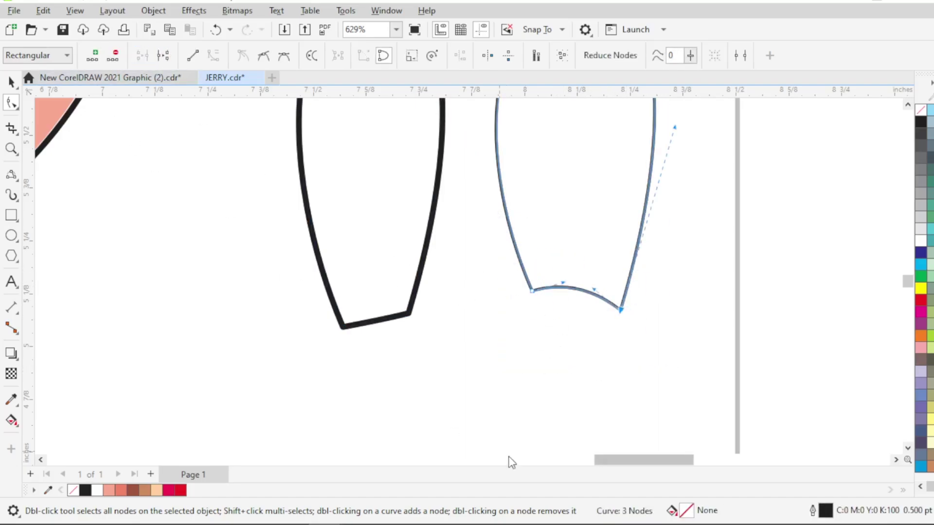
Select both closed eye copies and fill them with white (C0 M0 Y0 K0)
click(15, 86)
click(413, 308)
scroll(477, 350, down, 1)
shift+click(557, 306)
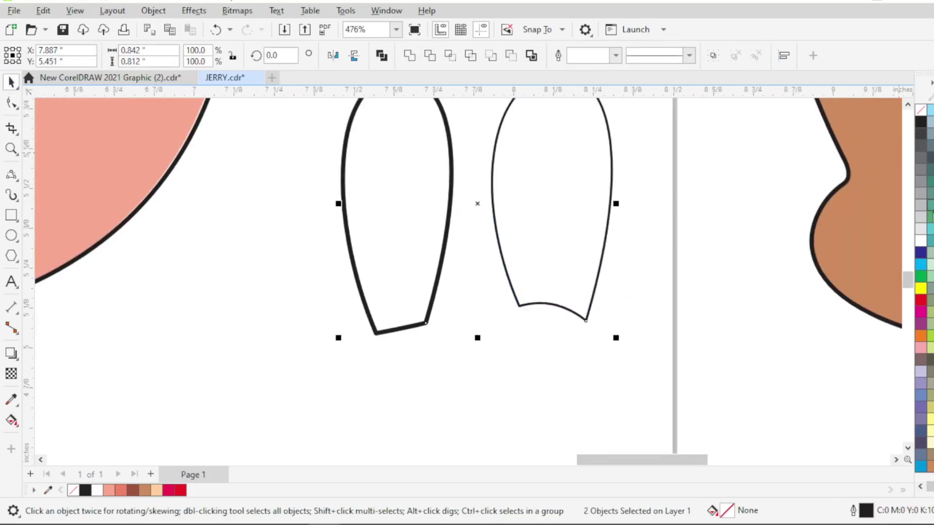
scroll(655, 339, down, 1)
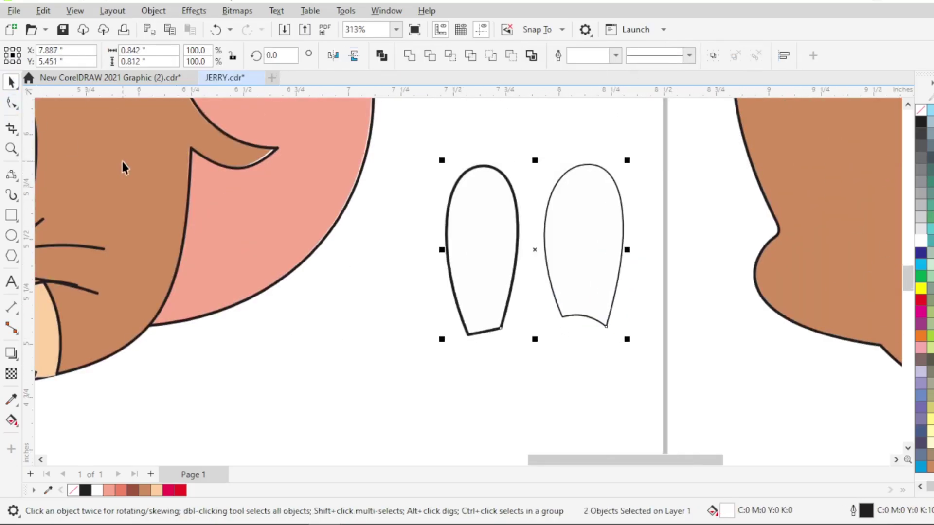
Move the two white eye shapes onto the face so they line up with the drawn eye outlines
click(11, 104)
scroll(494, 309, down, 1)
click(13, 83)
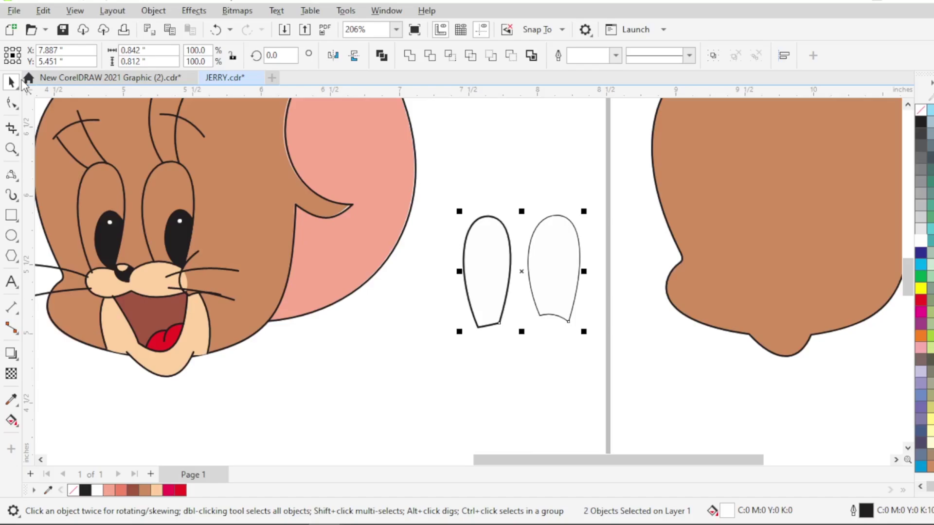
drag(523, 271, 101, 236)
key(ctrl+z)
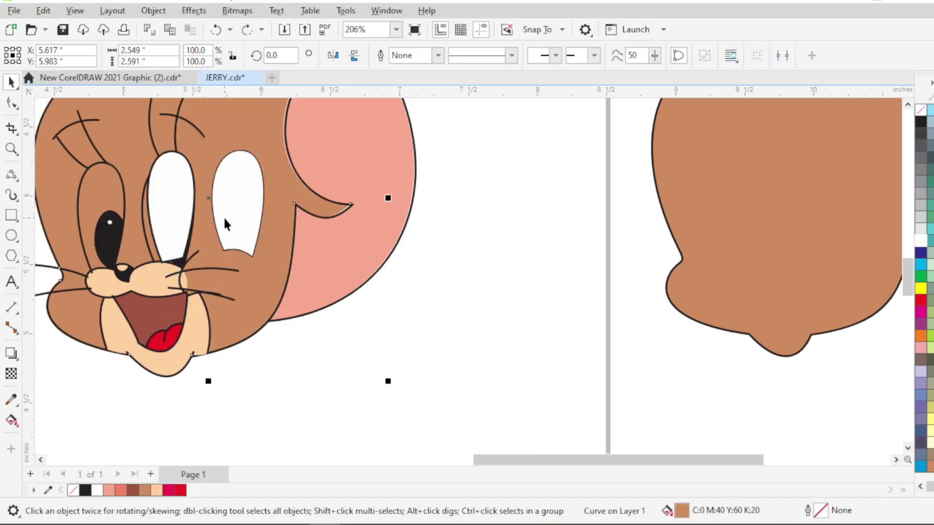
click(183, 212)
shift+click(226, 212)
drag(206, 208, 136, 220)
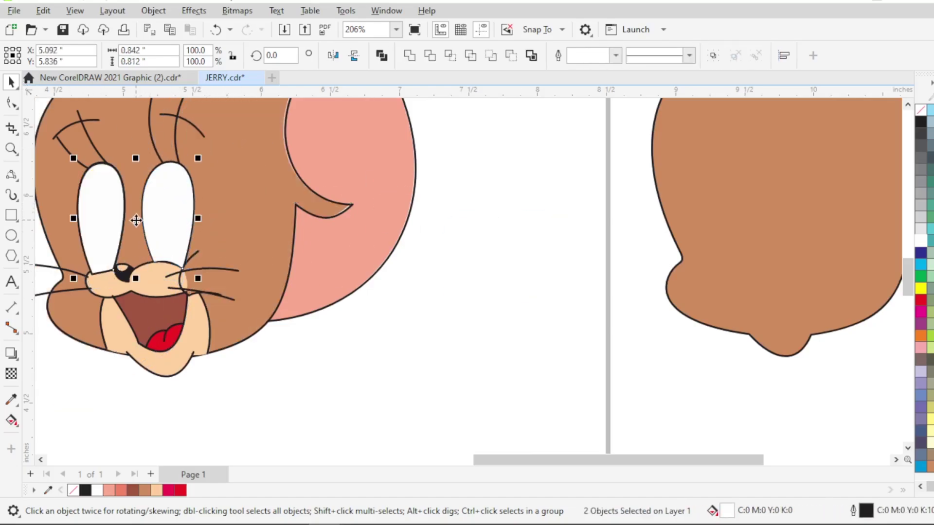
Remove the outline from the white eye shapes and place them behind the pupils and drawn lines
click(615, 55)
click(580, 70)
key(Page_Down)
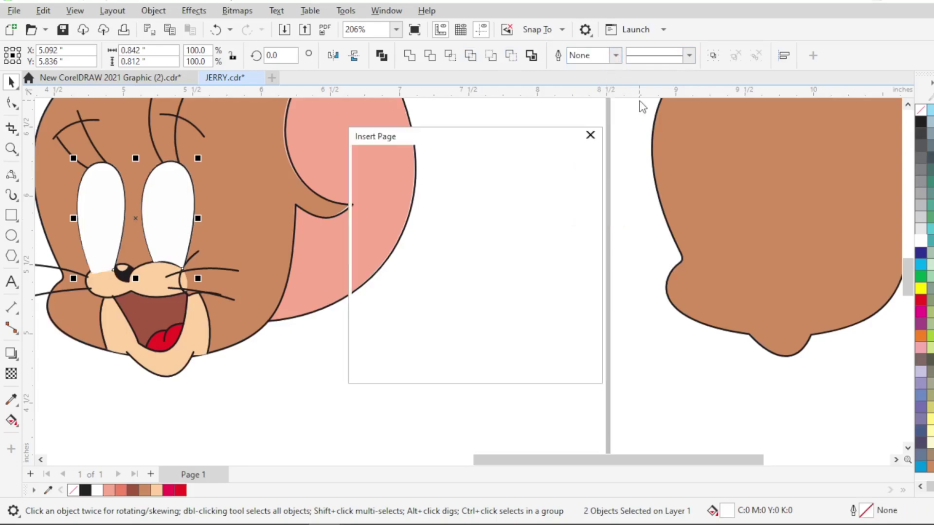
key(Menu)
click(566, 372)
click(566, 367)
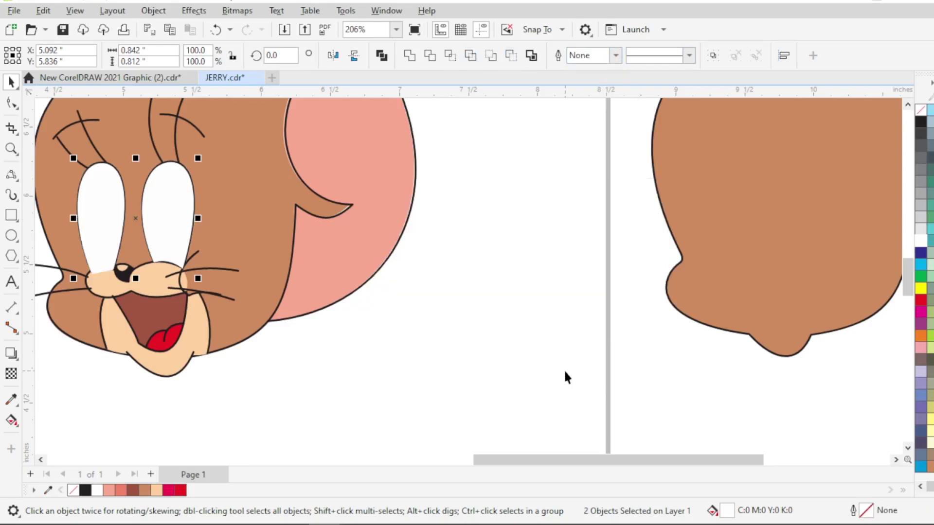
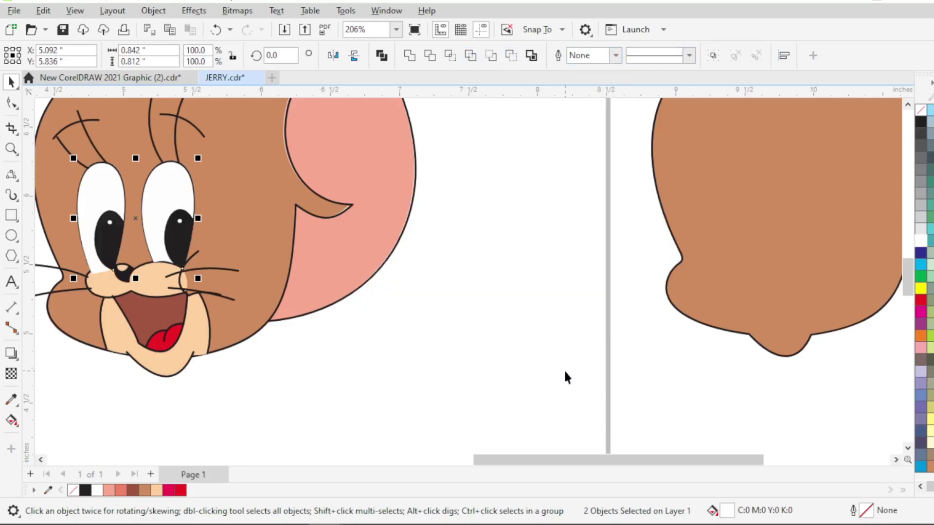
Copy the left ear outline to the blank area beside the head and close its base with a straight line
scroll(564, 369, down, 2)
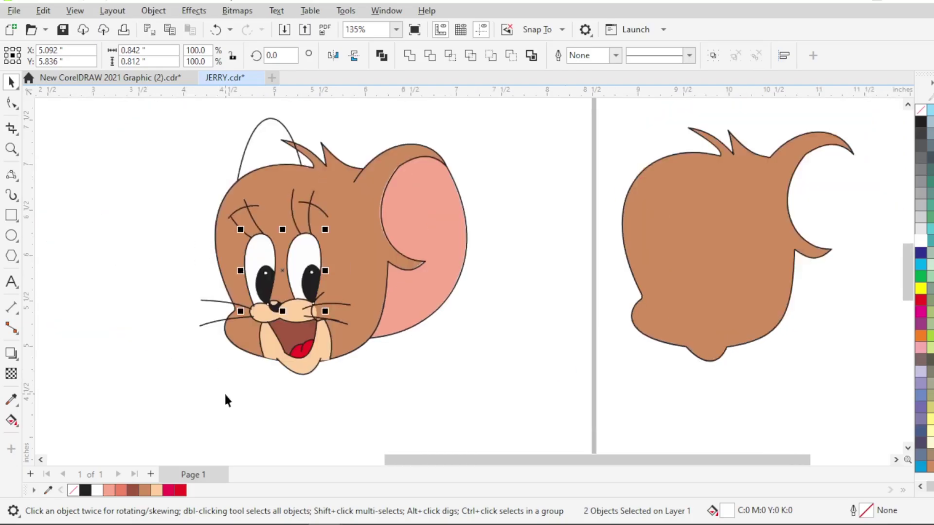
click(249, 133)
drag(270, 150, 98, 183)
right_click(99, 184)
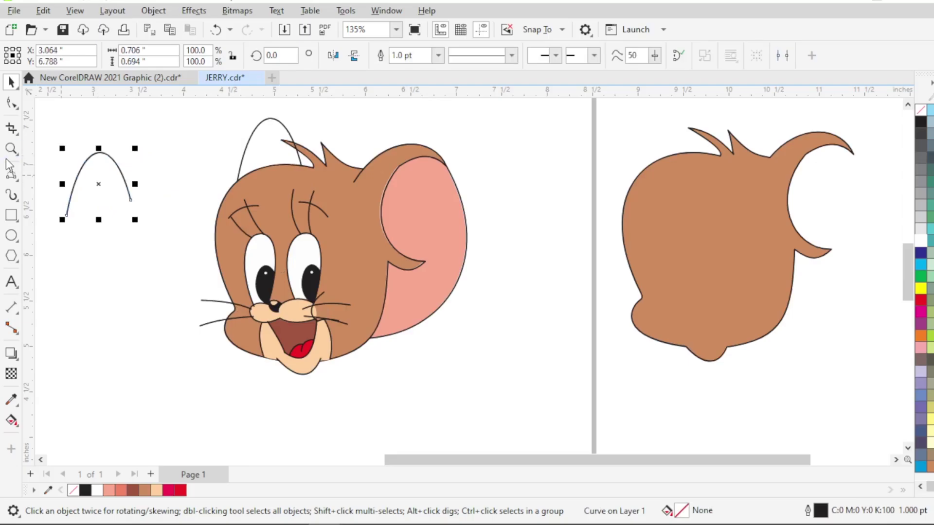
scroll(78, 221, up, 1)
key(F10)
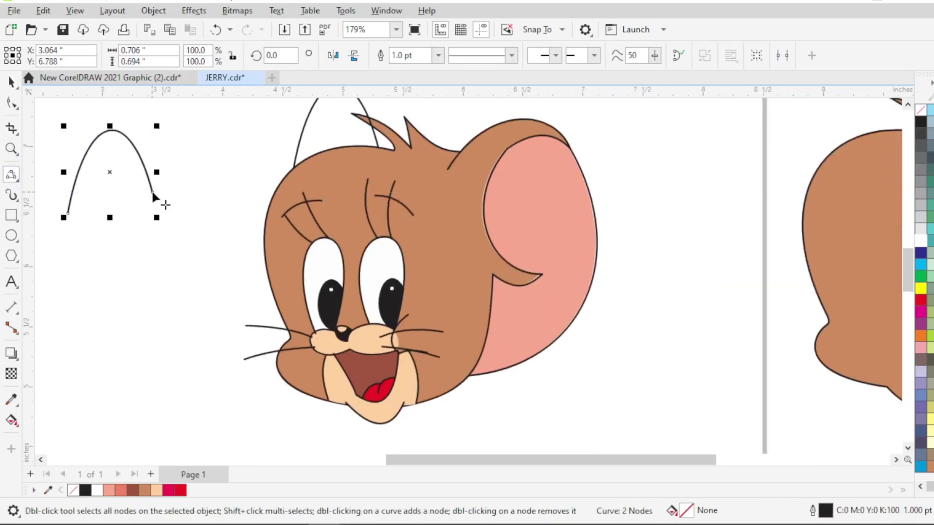
drag(67, 213, 152, 192)
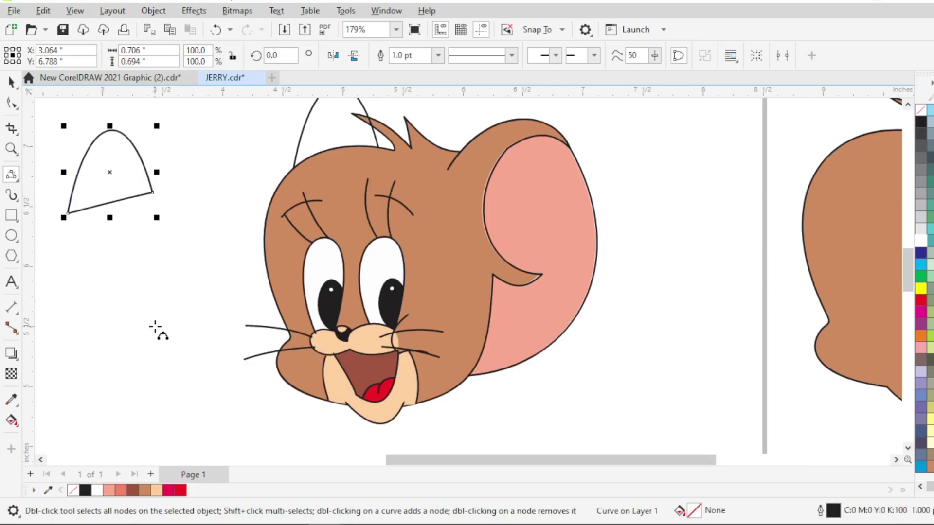
Fill the closed ear copy with brown (C0 M40 Y60 K20) and remove its outline
key(F12)
click(608, 389)
key(F11)
drag(357, 57, 634, 66)
click(586, 94)
click(721, 364)
click(432, 192)
key(Return)
click(920, 110)
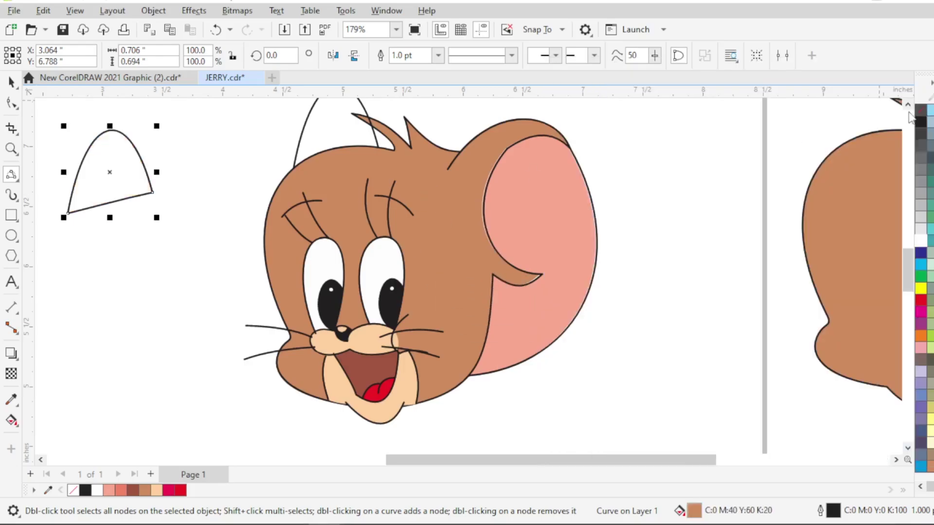
key(ctrl+z)
right_click(920, 109)
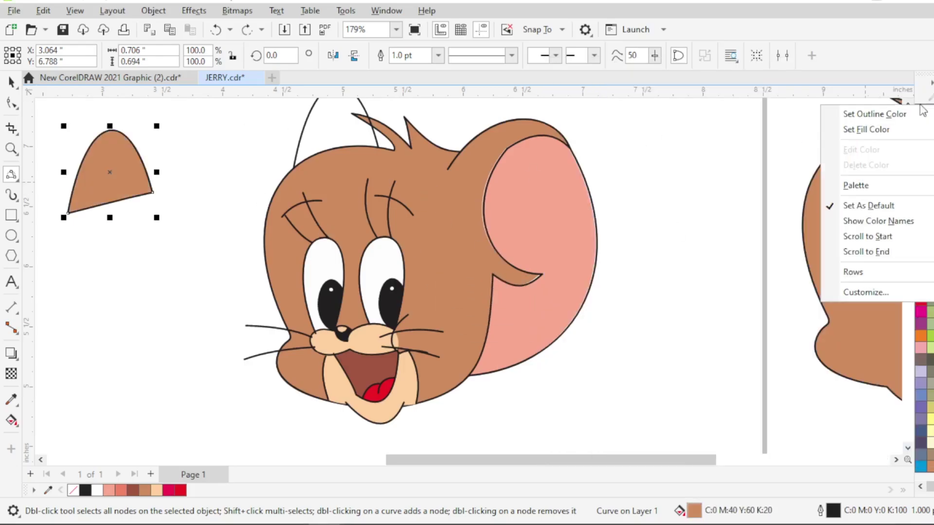
click(909, 115)
Move the brown ear shape onto the head's left ear, place it behind the drawn lines and deselect it
click(11, 83)
drag(130, 187, 347, 145)
scroll(338, 205, up, 2)
key(Right)
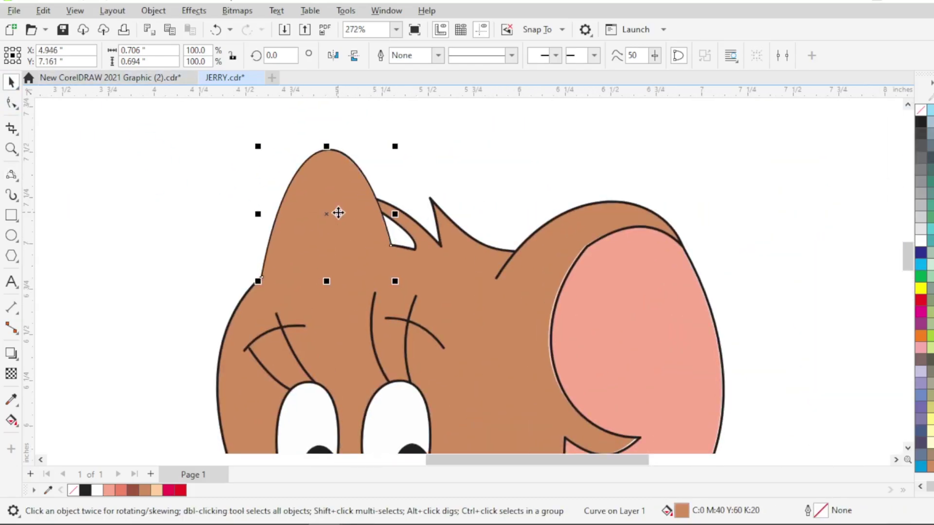
scroll(337, 212, down, 3)
click(372, 227)
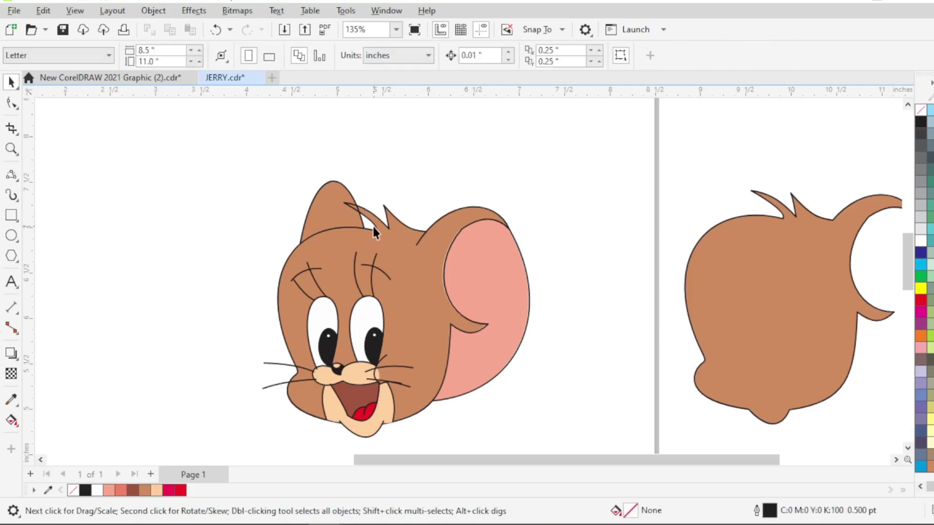
Break the left ear's outline where it crosses the hair tuft and delete the segment inside the tuft
scroll(373, 227, up, 1)
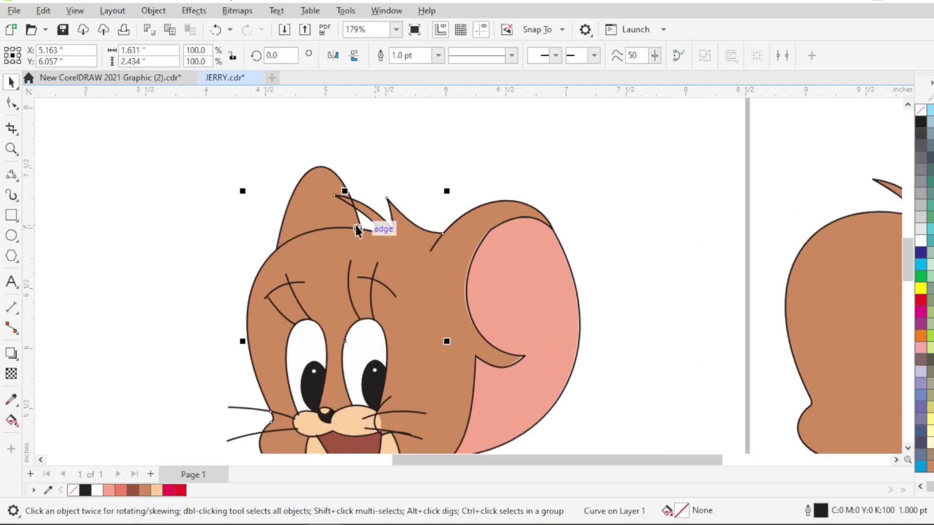
scroll(358, 231, up, 4)
click(11, 102)
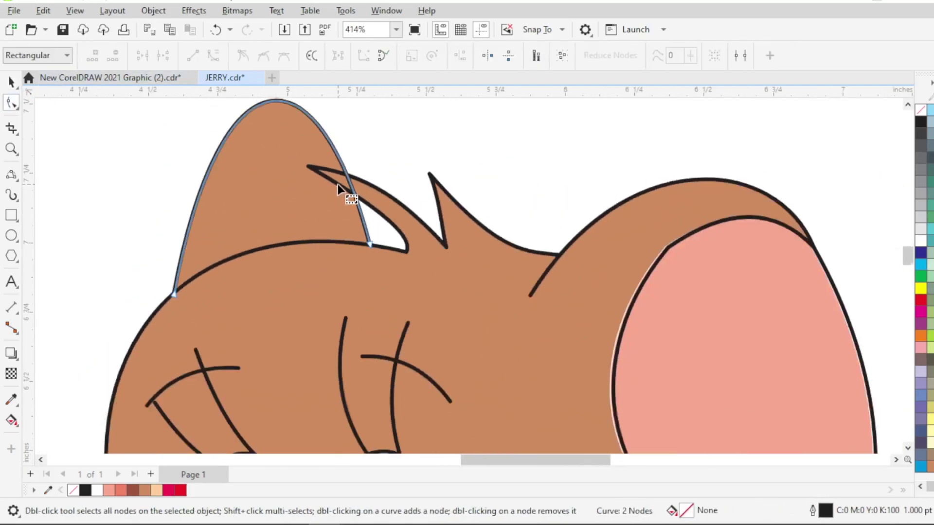
scroll(338, 184, up, 1)
click(352, 170)
click(163, 56)
scroll(364, 202, up, 2)
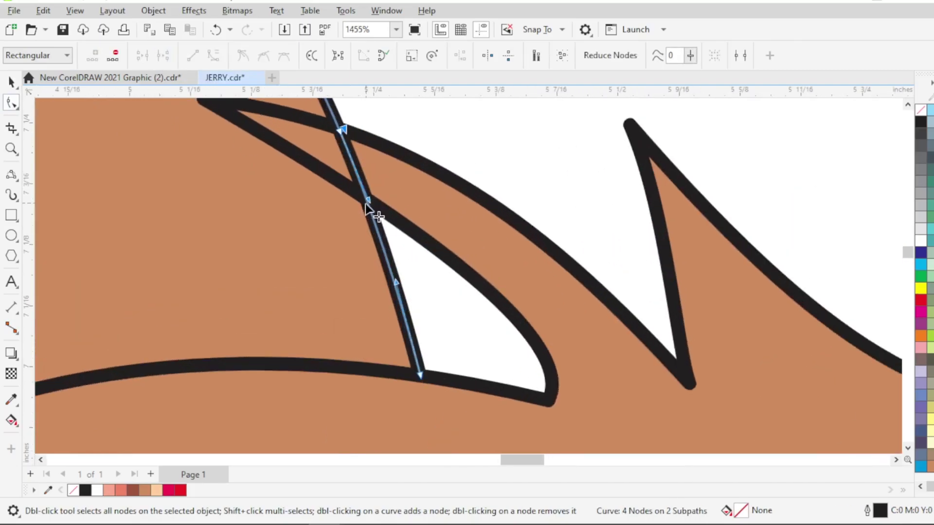
scroll(365, 203, up, 1)
click(365, 197)
click(161, 57)
click(348, 148)
click(165, 57)
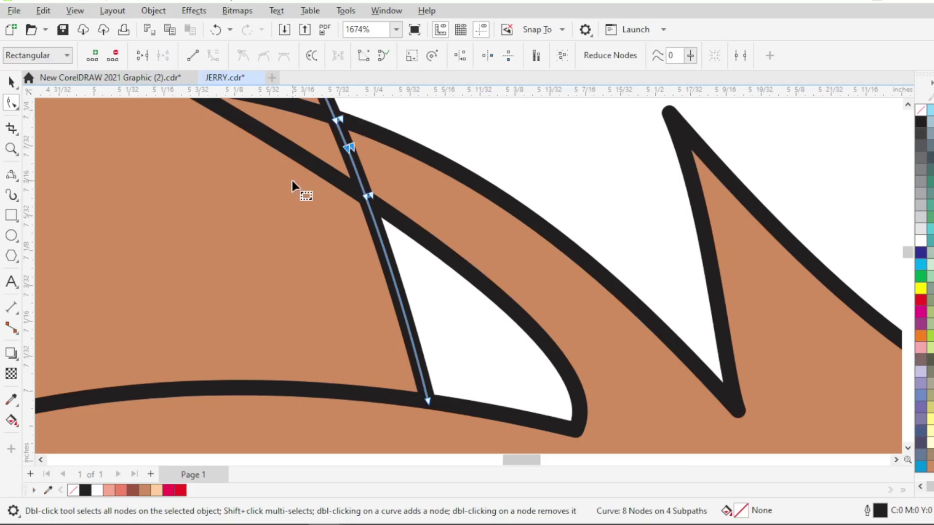
key(Delete)
scroll(317, 229, down, 7)
Adjust the cut upper end of the left ear's outline to meet the hair tuft's upper edge
scroll(340, 194, up, 8)
drag(297, 184, 297, 178)
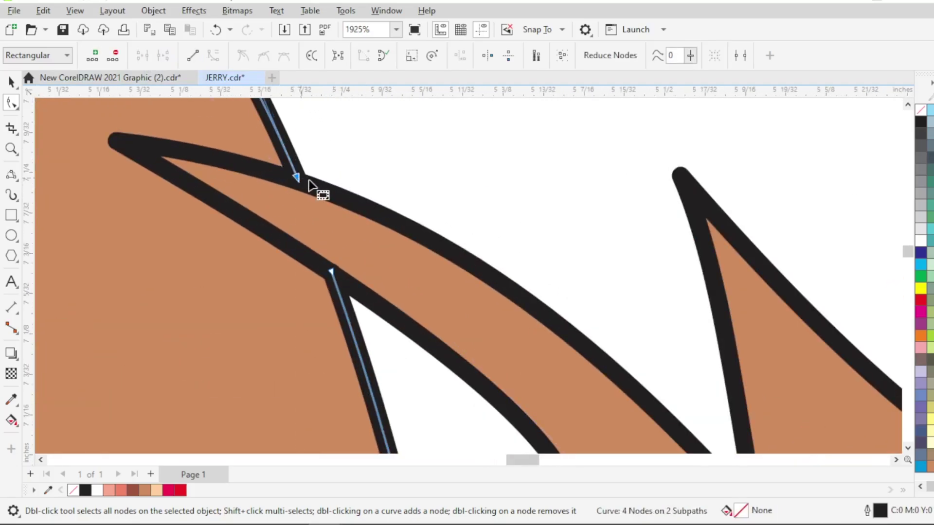
scroll(329, 204, down, 8)
click(402, 143)
scroll(345, 202, down, 15)
scroll(376, 308, up, 2)
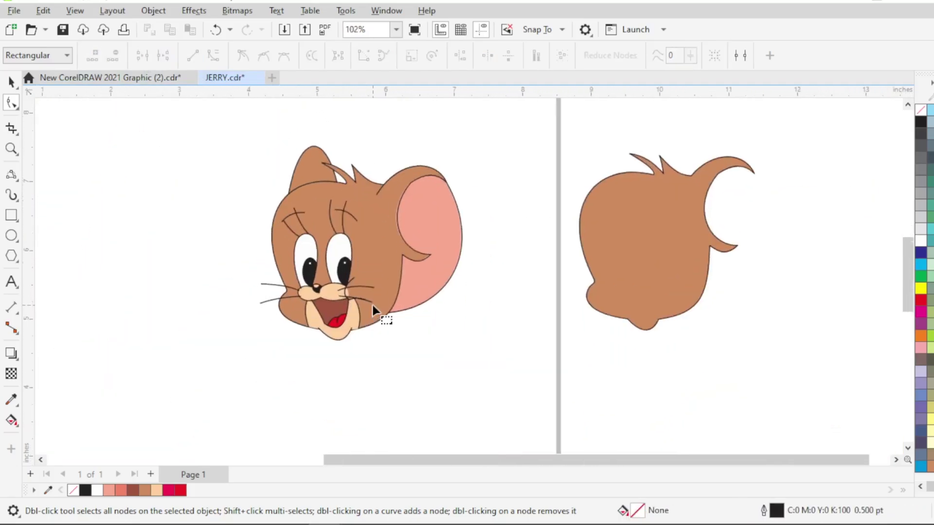
Reshape the brown head fill at the pointed lower tip of the right ear's fold to match the drawn line
click(458, 260)
click(366, 189)
scroll(444, 291, up, 6)
drag(480, 325, 491, 326)
scroll(448, 308, down, 8)
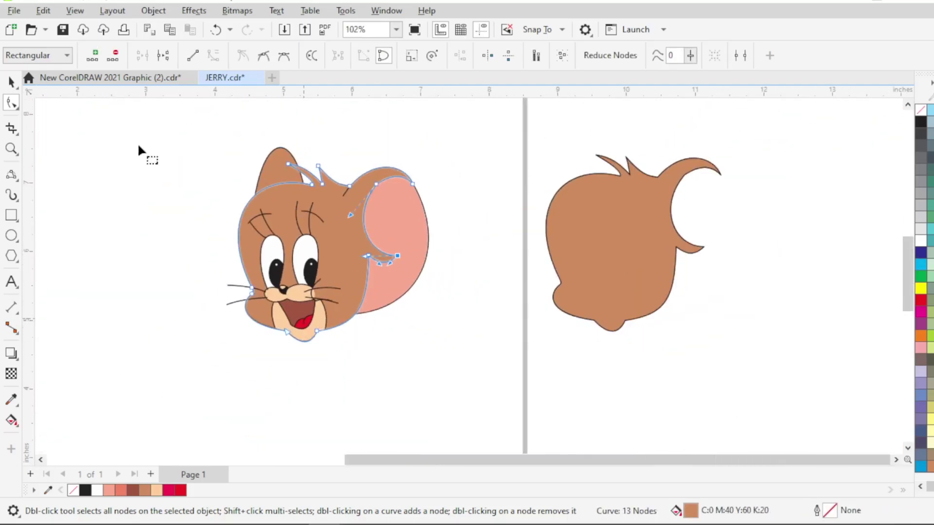
Draw a curve along the muzzle's right edge from below the right eye down to the upper lip line
click(376, 383)
click(279, 287)
scroll(279, 287, up, 4)
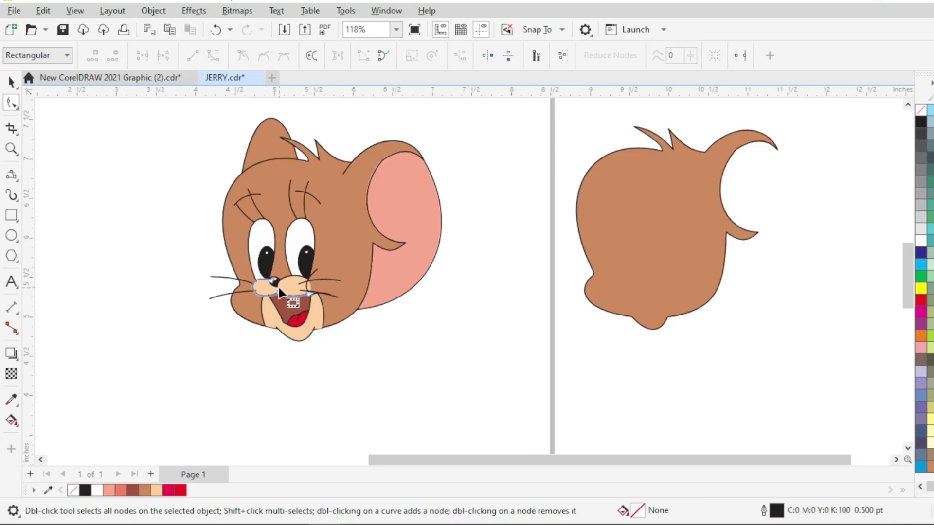
shift+click(300, 249)
scroll(307, 255, up, 2)
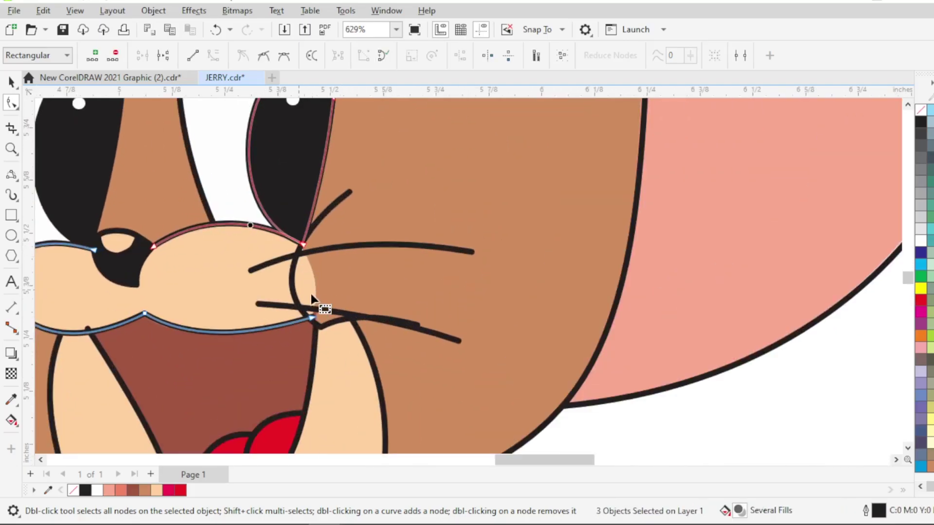
click(11, 174)
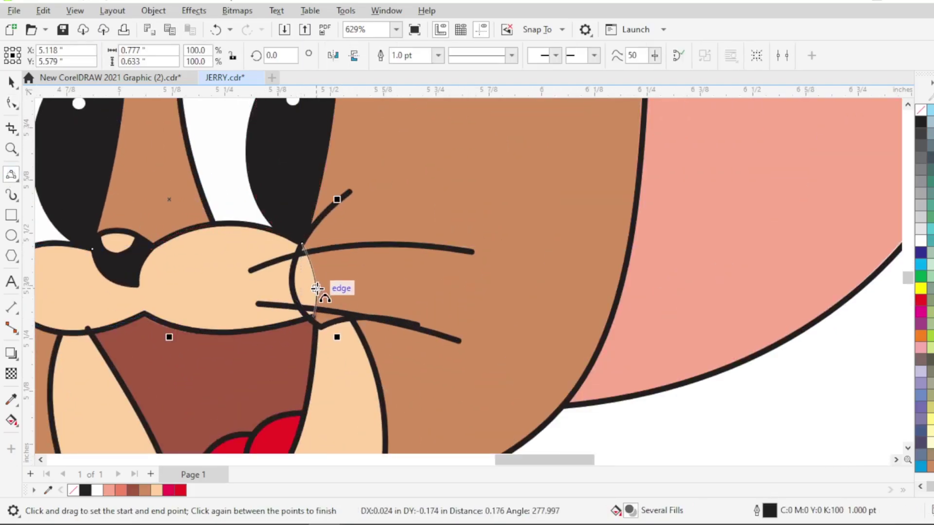
scroll(339, 287, down, 2)
Break the left eye's outline where it meets the muzzle line and delete the end segment that sticks into the muzzle
click(11, 82)
scroll(188, 277, up, 1)
click(185, 295)
click(179, 302)
click(209, 306)
click(12, 103)
scroll(185, 281, up, 2)
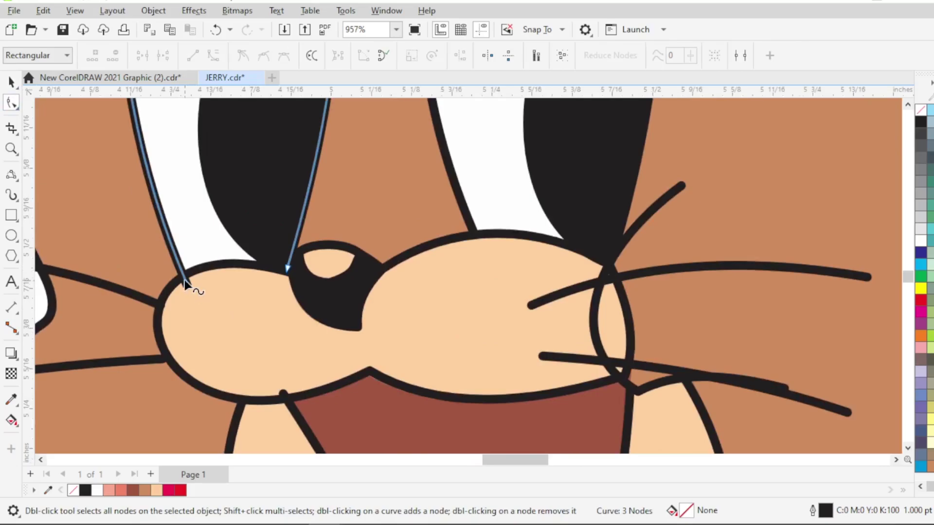
scroll(188, 288, up, 2)
click(206, 273)
drag(187, 284, 195, 273)
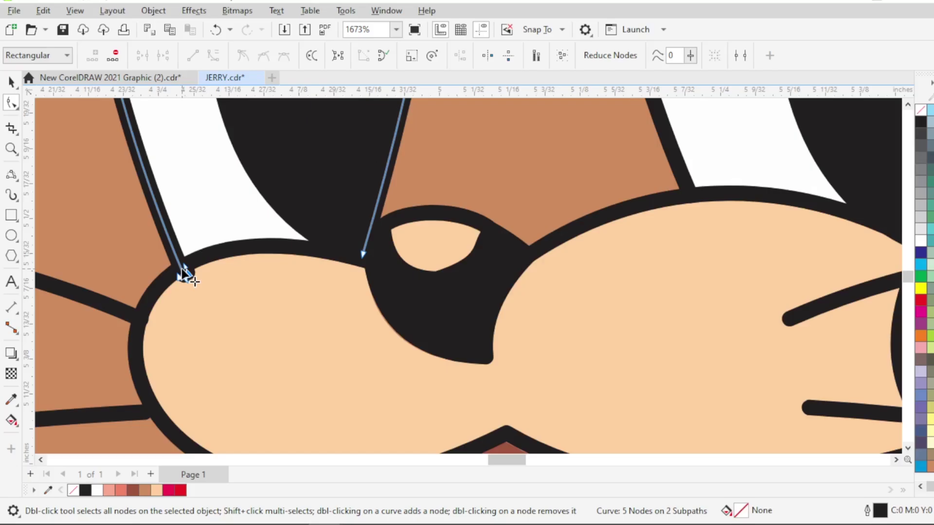
scroll(193, 281, up, 4)
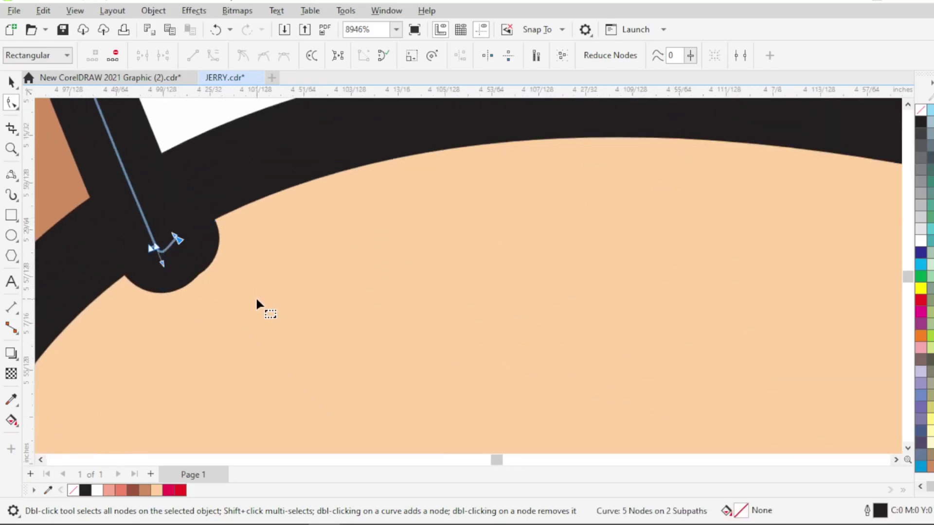
key(Delete)
Trim the lower end of the left eye's outline further back so it stops within the muzzle line
click(147, 224)
key(ctrl+z)
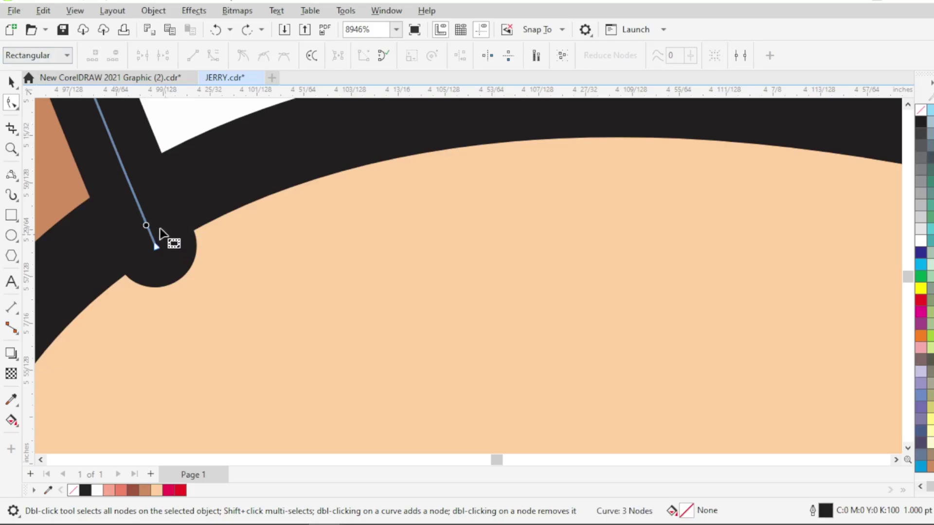
click(149, 231)
click(163, 55)
mouse_move(137, 249)
mouse_down()
mouse_move(188, 276)
mouse_move(188, 242)
mouse_move(197, 247)
mouse_up()
key(Delete)
scroll(194, 266, down, 1)
click(161, 53)
drag(160, 273, 201, 240)
key(Delete)
key(ctrl+z)
drag(160, 279, 193, 249)
key(Delete)
Break the upper left whisker at the muzzle outline and delete its end inside the muzzle
scroll(192, 249, down, 2)
click(138, 296)
scroll(138, 297, up, 1)
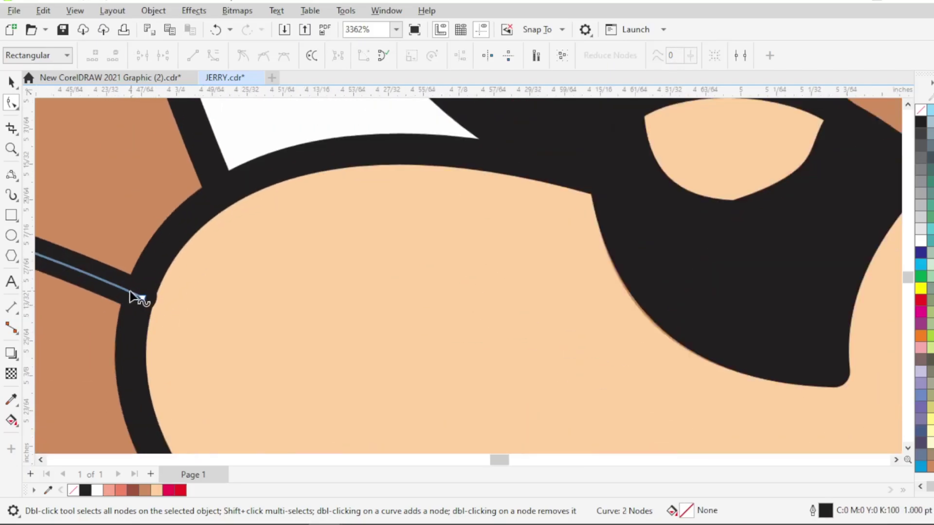
click(163, 55)
scroll(289, 292, up, 1)
drag(175, 373, 176, 374)
key(Delete)
Clean up the muzzle's right edge so it ends at the curve running down from the right eye
scroll(226, 293, down, 5)
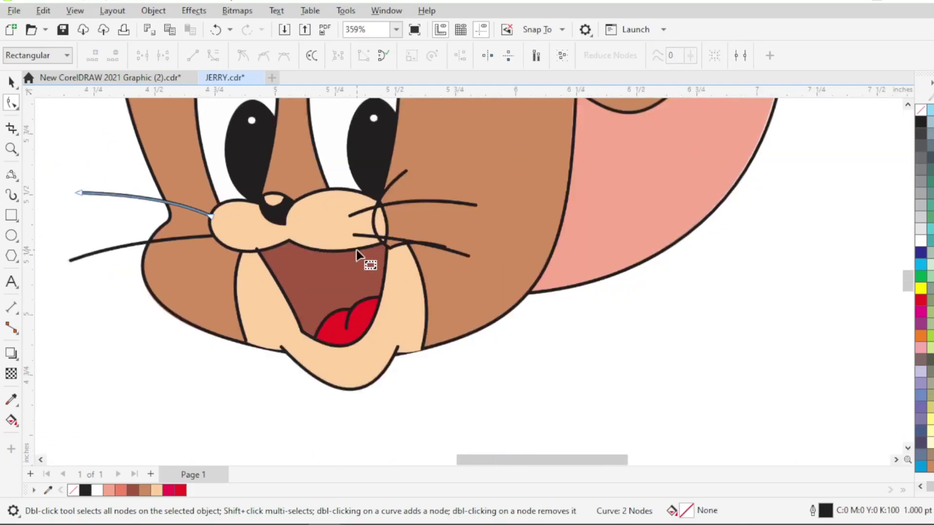
click(388, 192)
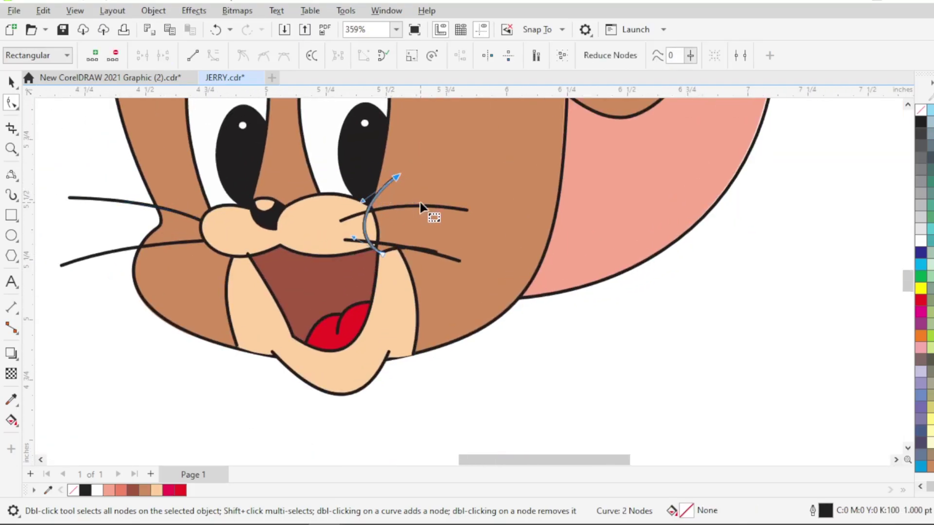
key(Escape)
scroll(398, 263, down, 3)
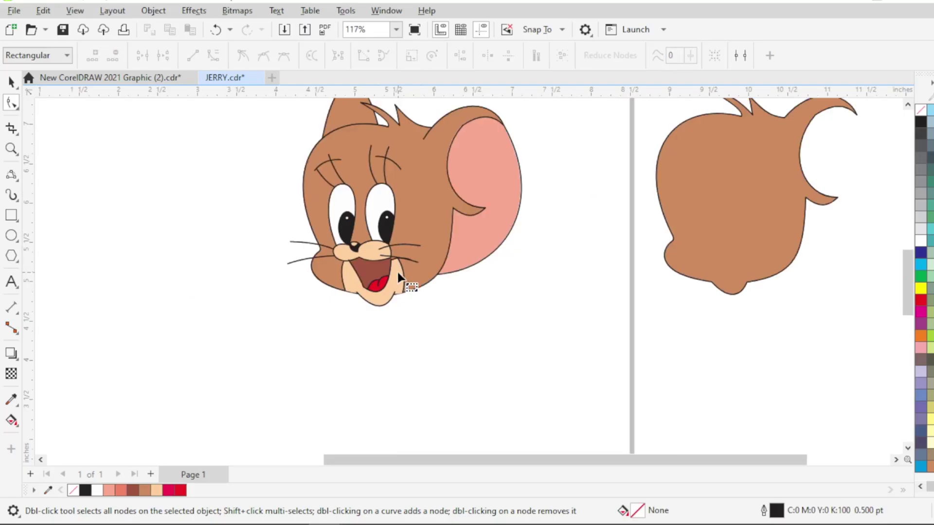
click(397, 270)
scroll(397, 270, up, 2)
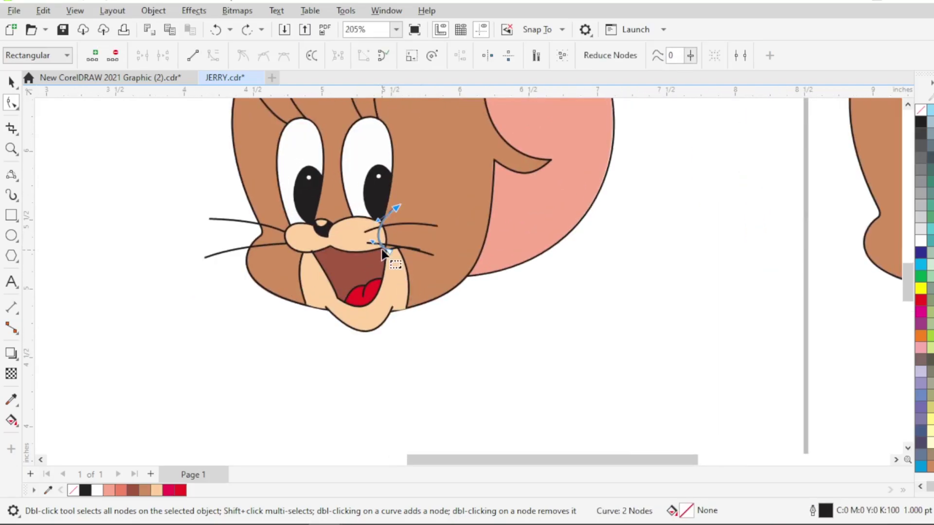
scroll(382, 249, up, 1)
click(383, 248)
scroll(383, 248, up, 5)
click(412, 271)
click(413, 275)
click(415, 277)
Adjust the brown mouth fill's upper right corner node to meet the corner of the mouth outline
drag(425, 202, 422, 280)
scroll(420, 274, up, 2)
click(417, 274)
click(425, 261)
click(417, 281)
click(427, 268)
scroll(427, 262, down, 1)
scroll(423, 282, down, 8)
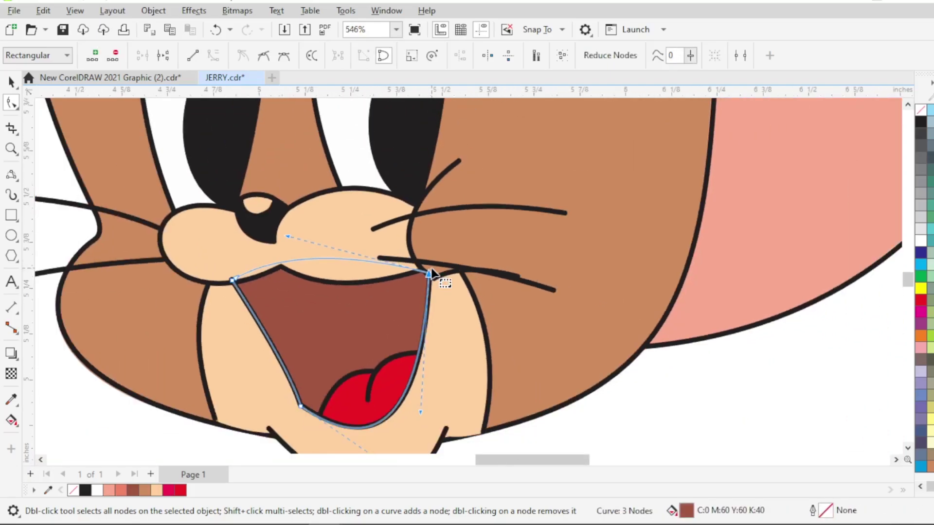
scroll(392, 326, up, 4)
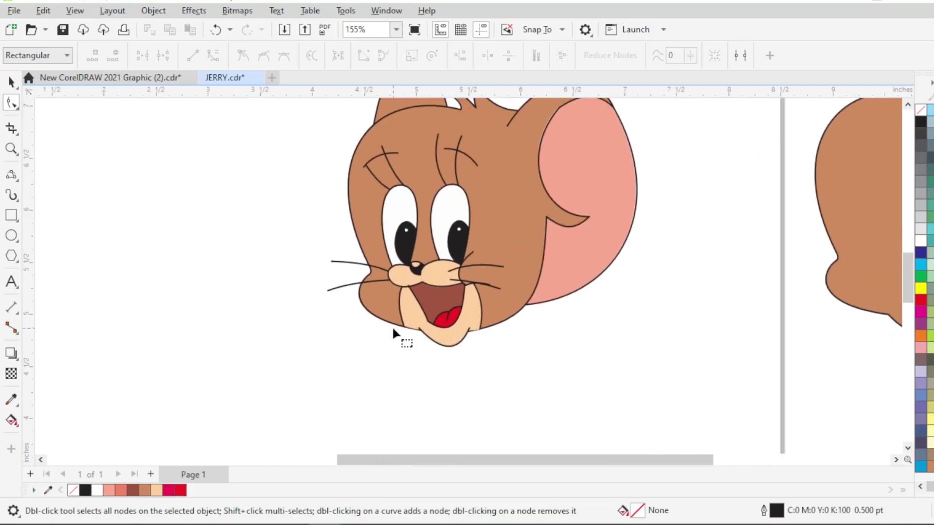
Break the left cheek's outline where it crosses the chin line and delete the end segment inside the chin
click(432, 335)
scroll(410, 330, up, 2)
click(491, 338)
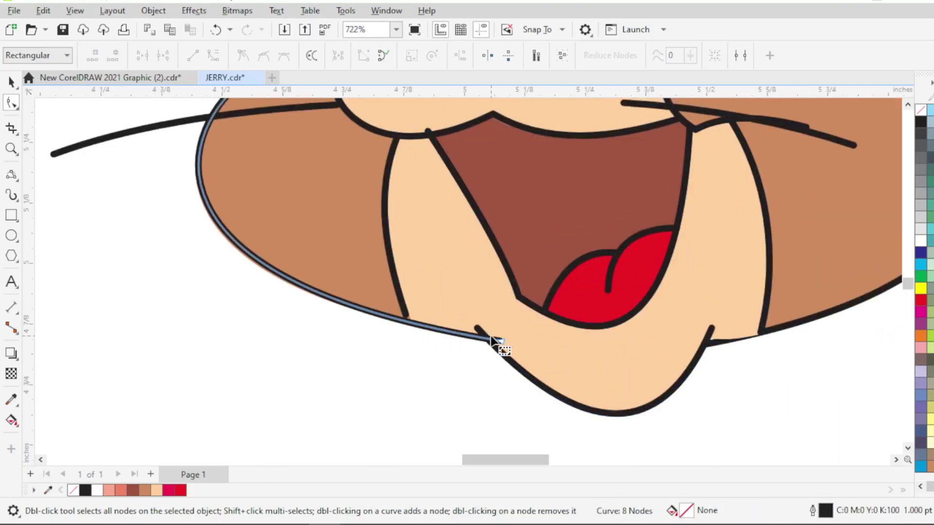
click(163, 55)
drag(493, 329, 508, 354)
key(Delete)
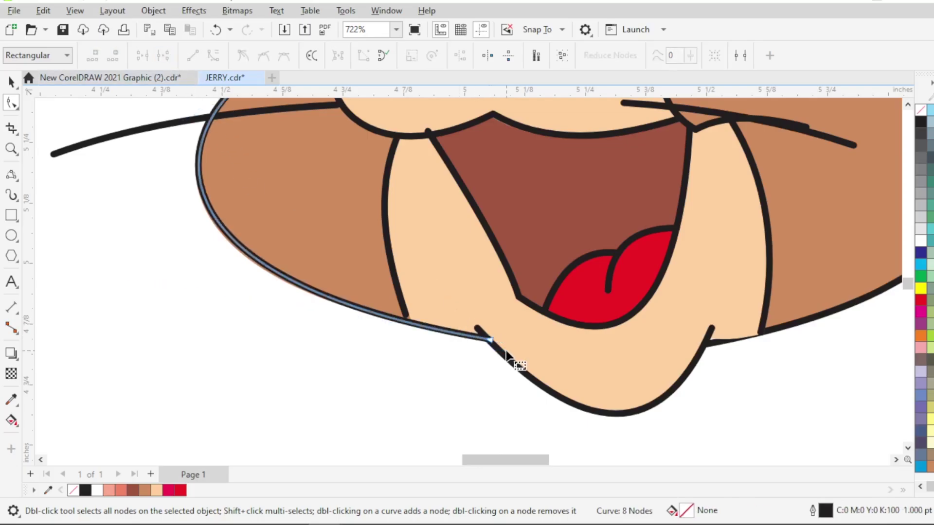
scroll(509, 353, down, 1)
Bring the outline between the chin and the right cheek to the front of the fills
click(703, 342)
scroll(704, 342, up, 4)
click(661, 353)
scroll(661, 357, down, 5)
key(shift+Page_Up)
scroll(661, 356, down, 3)
click(707, 381)
scroll(573, 362, down, 3)
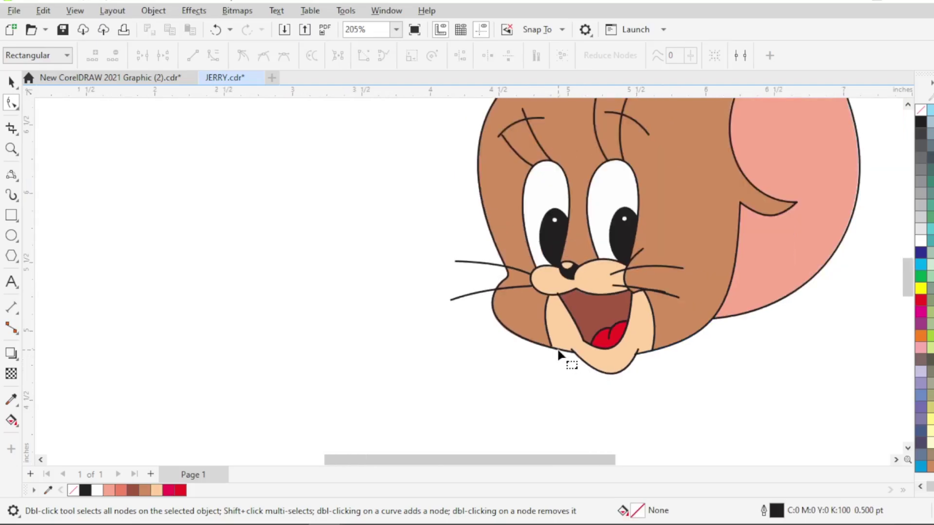
Adjust the brown head fill's node at the upper inner rim of the right ear to follow the ear line
scroll(652, 198, up, 2)
click(680, 195)
scroll(679, 195, up, 1)
scroll(679, 192, up, 8)
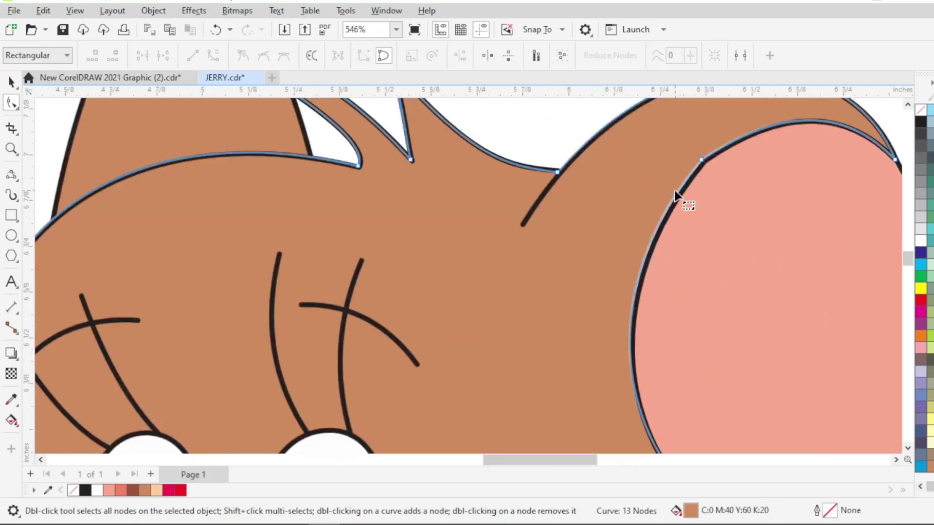
click(709, 141)
click(737, 168)
scroll(649, 281, down, 8)
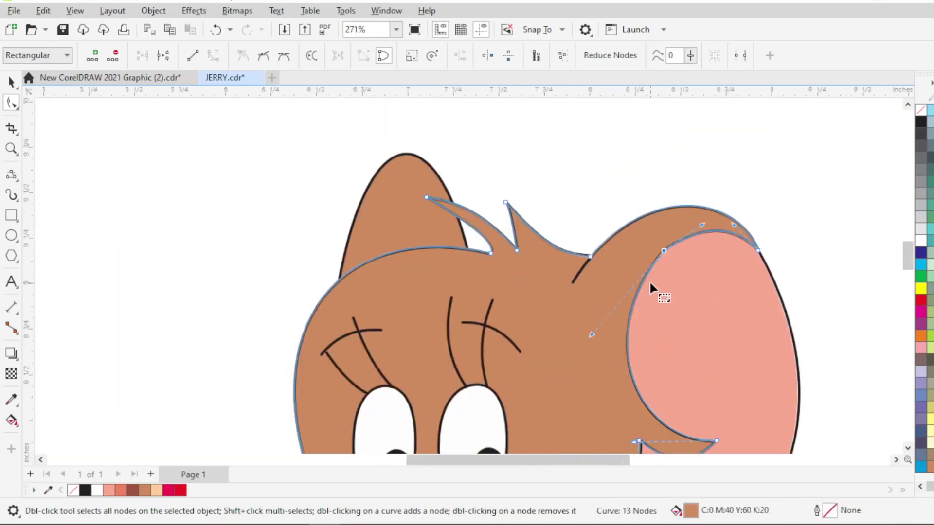
scroll(646, 288, up, 2)
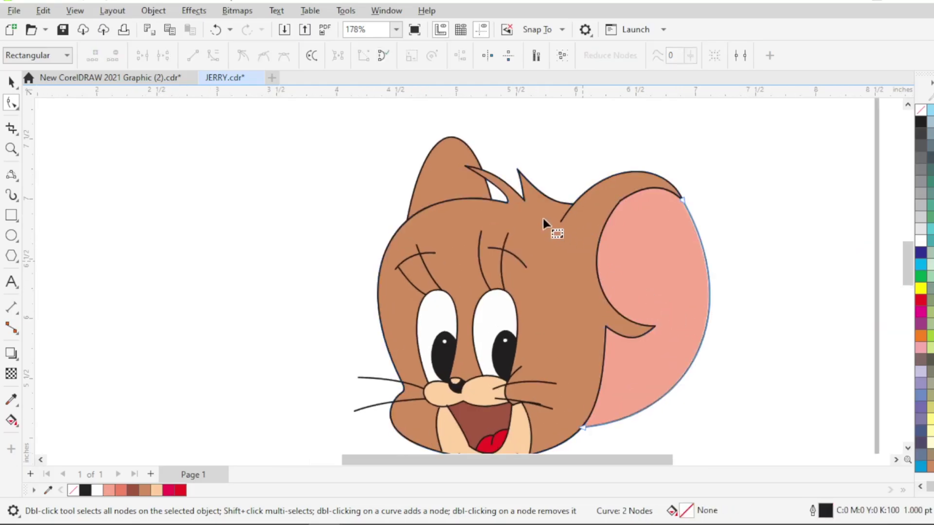
scroll(494, 232, down, 1)
click(279, 184)
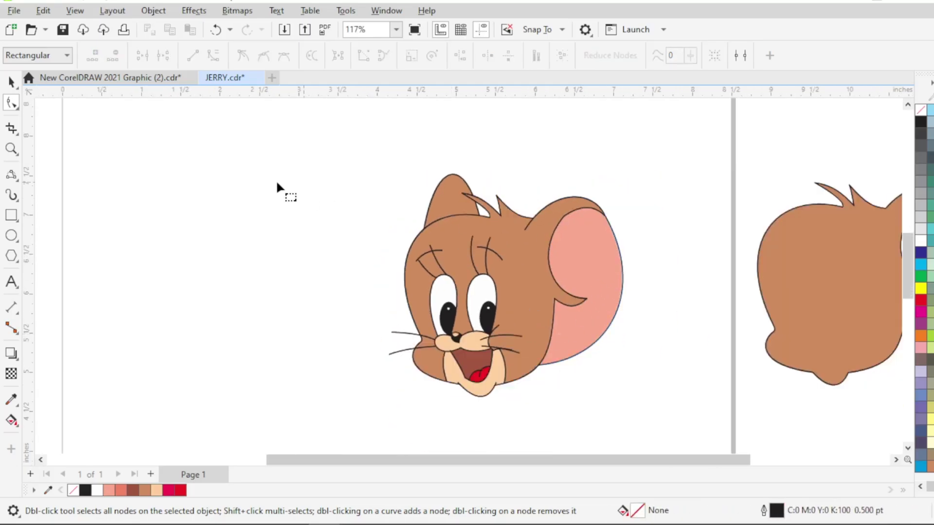
Reshape the lower curve of the right ear's outer outline and fit the pink ear fill to it
click(605, 297)
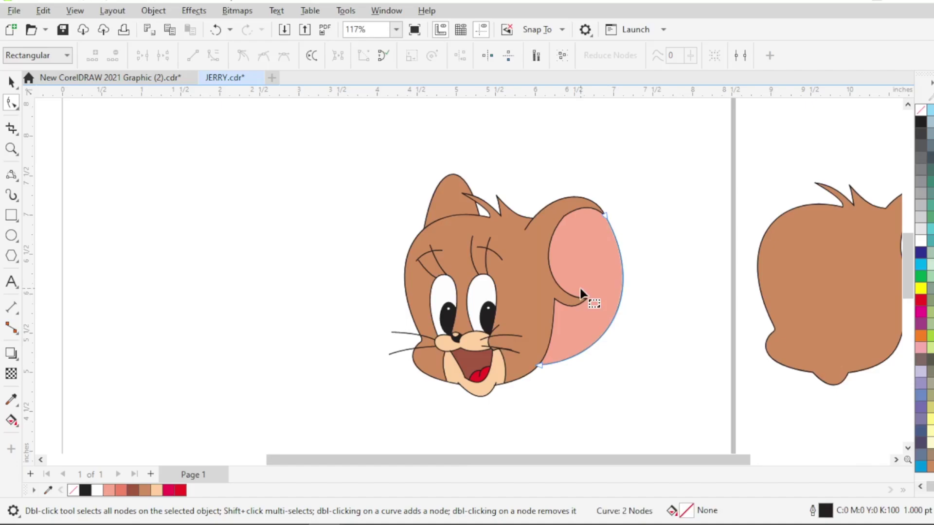
drag(623, 353, 522, 421)
mouse_move(593, 370)
mouse_down()
mouse_move(580, 376)
mouse_move(592, 376)
mouse_move(581, 371)
mouse_move(591, 387)
mouse_move(585, 377)
mouse_up()
click(621, 309)
click(610, 317)
scroll(580, 371, up, 2)
scroll(547, 329, down, 2)
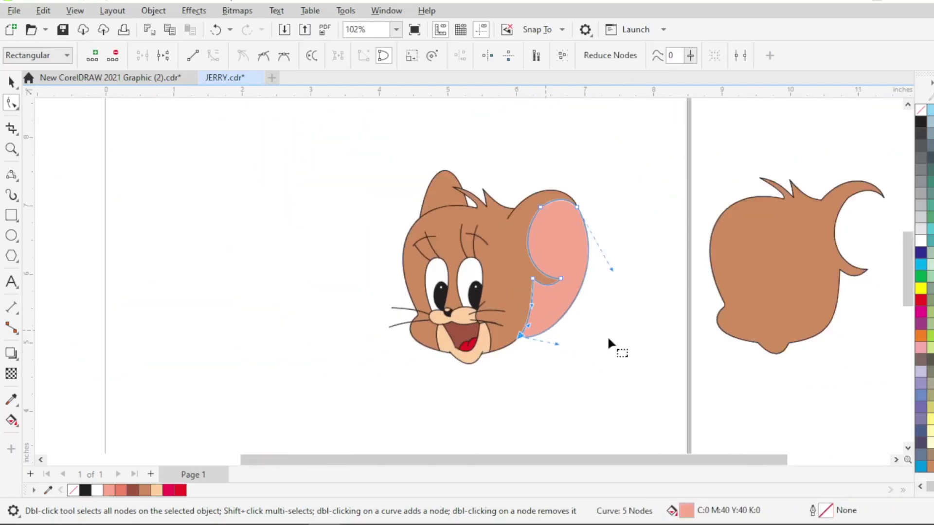
key(Escape)
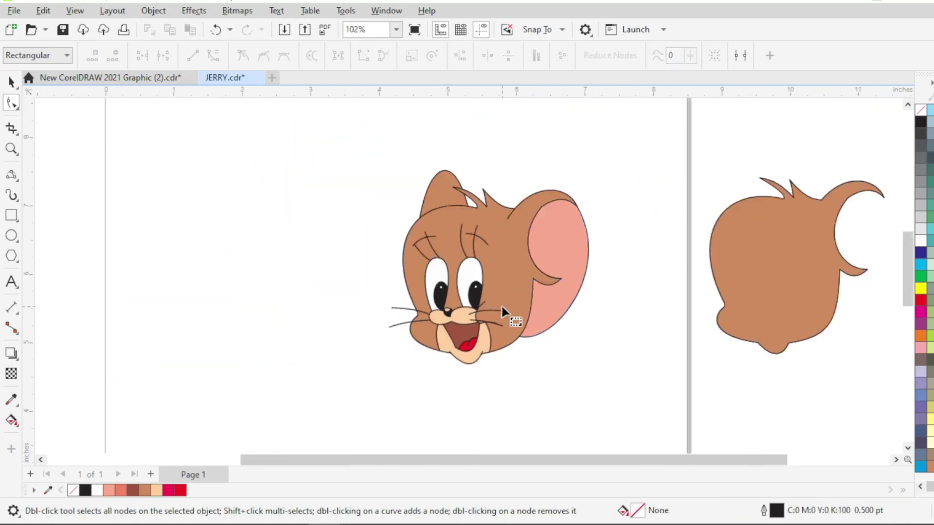
Delete the spare brown head shape lying beside the page
click(706, 240)
click(11, 82)
key(Delete)
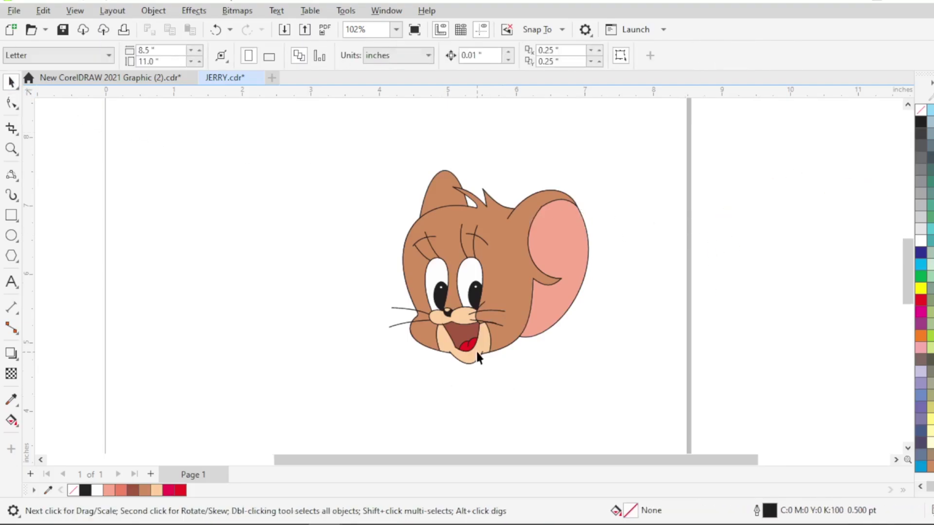
Select the complete head drawing and enlarge it proportionally to about 222%
scroll(476, 357, up, 2)
scroll(399, 267, down, 5)
key(ctrl+a)
drag(528, 366, 589, 418)
scroll(537, 388, up, 1)
Select the six eyelash and eyebrow lines above the eyes and set their outline width to 2.0 pt
click(604, 323)
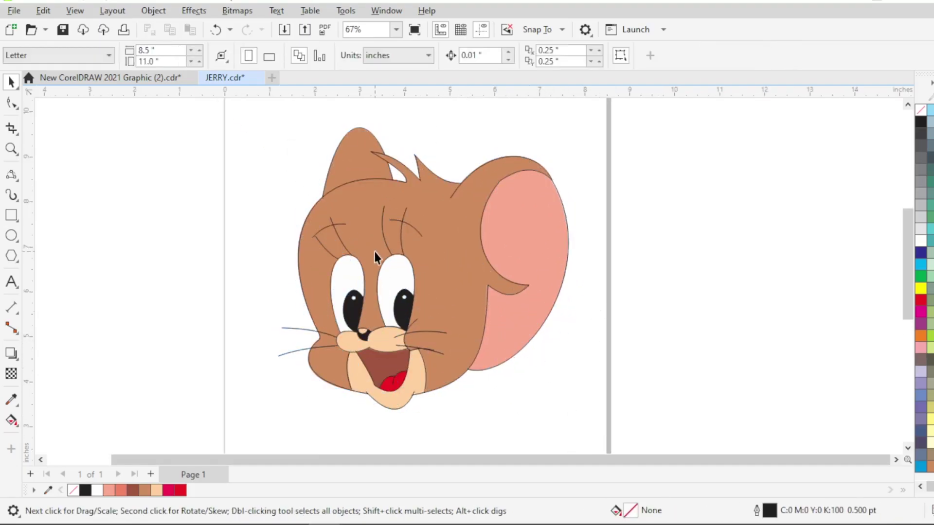
scroll(366, 236, up, 1)
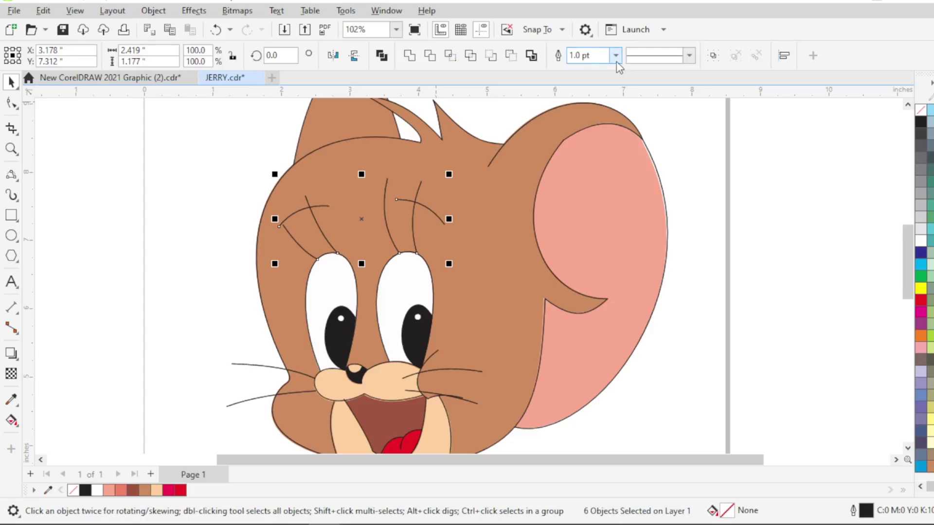
click(615, 55)
click(584, 141)
scroll(412, 231, down, 1)
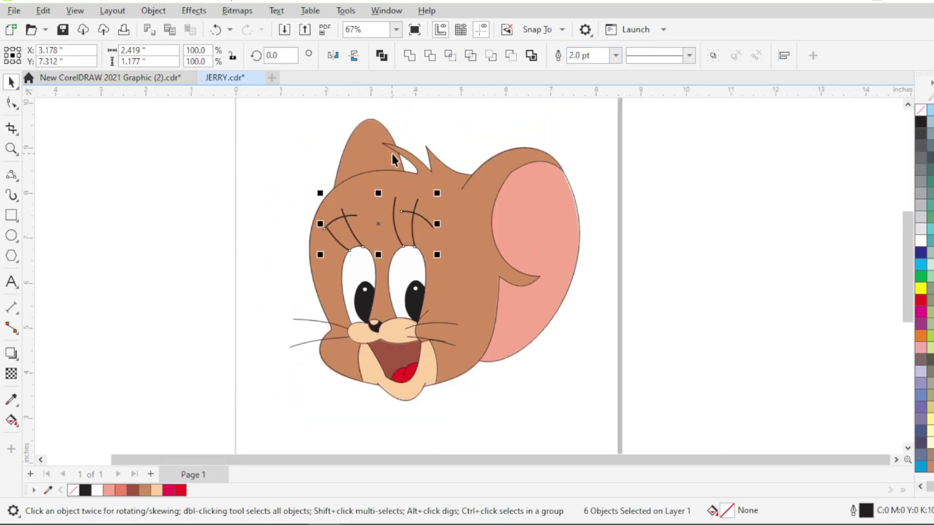
Set the outline width of the left ear and the main head outline with the hair tuft to 2.0 pt
click(391, 154)
click(438, 55)
click(432, 132)
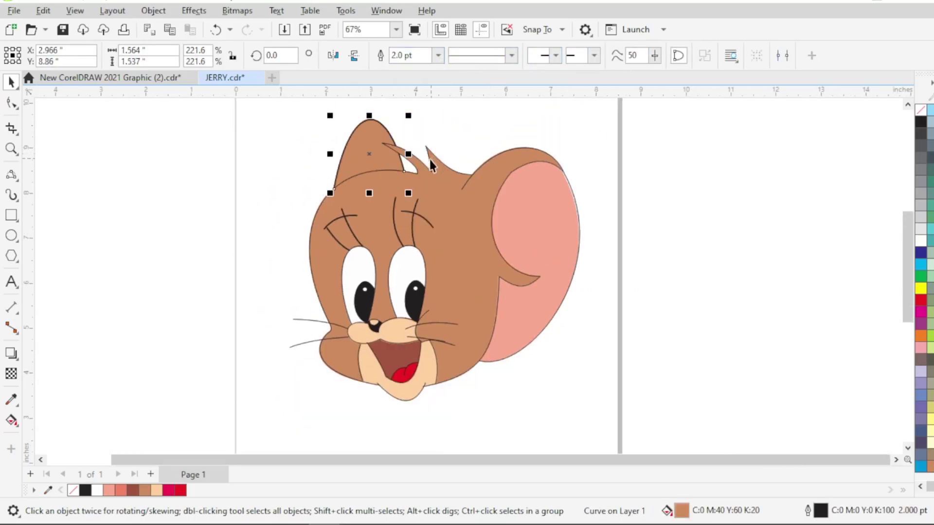
click(417, 162)
click(438, 56)
click(417, 134)
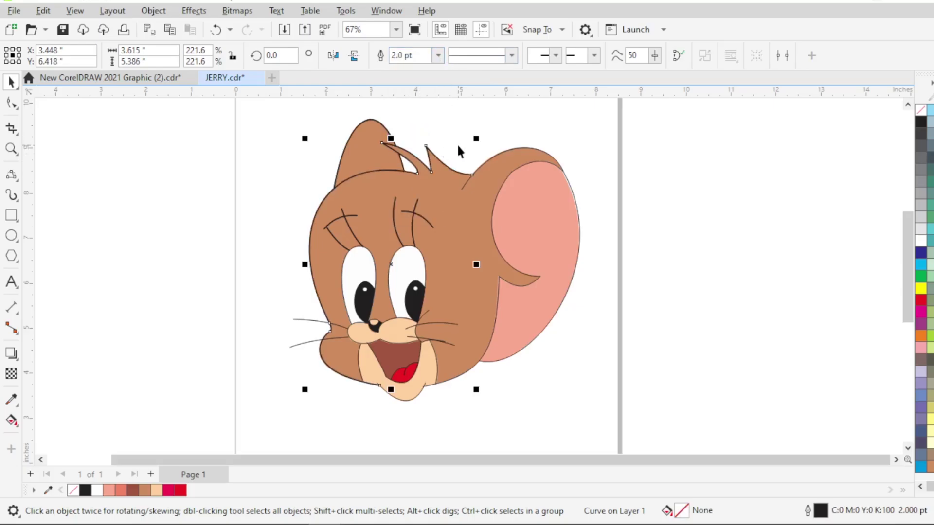
Set the right side of the head, the right ear's fold and the ear's outer edge to a 2.0 pt outline
click(456, 143)
click(458, 180)
click(438, 55)
click(417, 133)
click(535, 211)
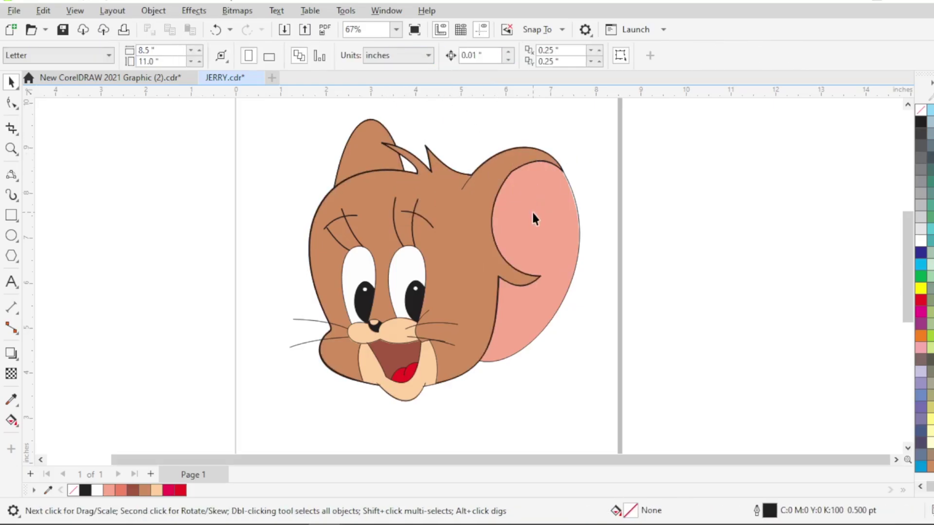
click(439, 56)
click(416, 133)
key(Escape)
Nudge the black nose shape slightly down and left to fit the muzzle outline
scroll(383, 350, up, 5)
click(386, 280)
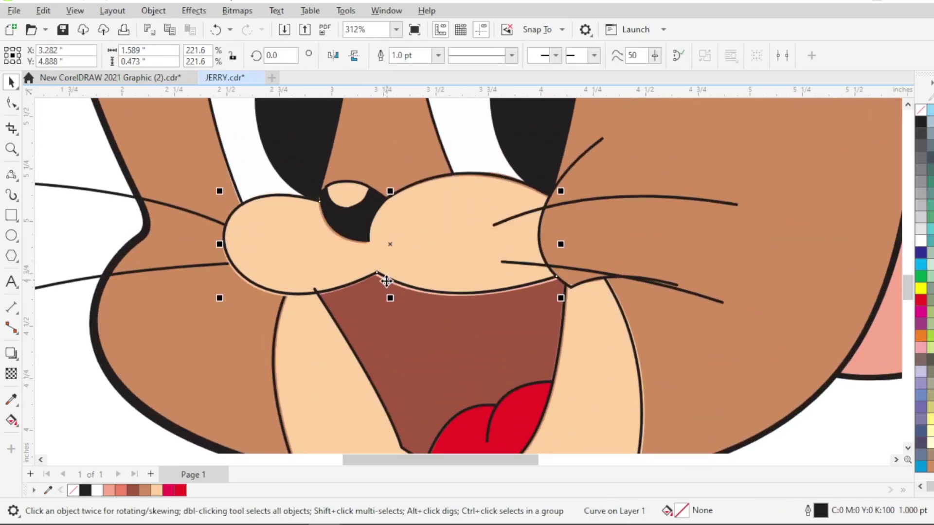
click(339, 233)
scroll(339, 233, up, 1)
key(Down)
key(Down)
key(Left)
Nudge the nose highlight into place within the black nose and remove the nose's outline
click(345, 158)
click(347, 162)
key(Down)
key(Down)
key(Up)
key(Up)
click(348, 177)
key(Down)
key(Down)
key(Down)
key(Up)
click(438, 55)
click(434, 73)
Reshape the cream nose highlight by adjusting its nodes to sit along the nose's upper edge
scroll(348, 262, down, 4)
scroll(359, 217, up, 3)
click(11, 103)
scroll(278, 193, up, 4)
drag(319, 203, 362, 247)
scroll(365, 220, up, 3)
drag(375, 190, 375, 179)
scroll(363, 248, down, 3)
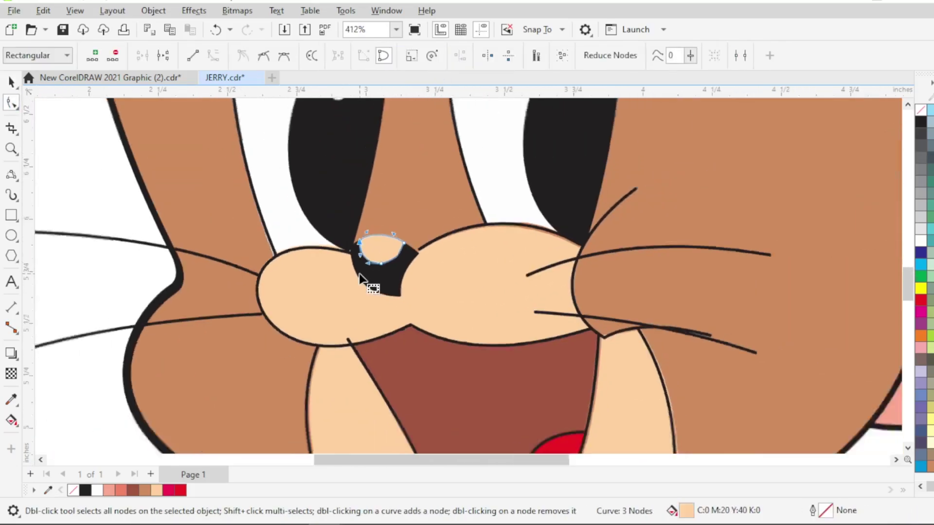
Try to combine the left and right eye shapes into one object
click(11, 82)
scroll(280, 294, down, 2)
click(361, 238)
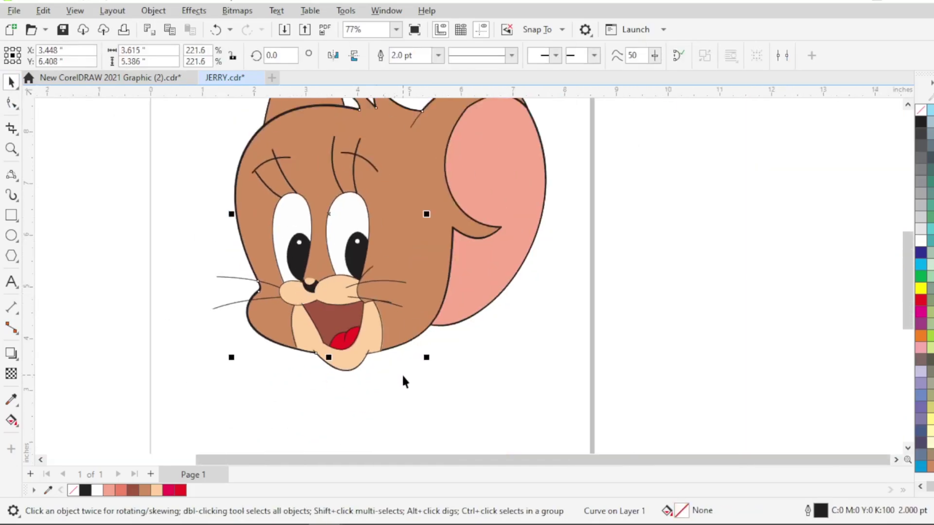
click(430, 416)
click(296, 200)
click(548, 406)
click(365, 203)
shift+click(304, 216)
key(ctrl+l)
Remove the outline from the white shape of the left eye
scroll(310, 171, up, 4)
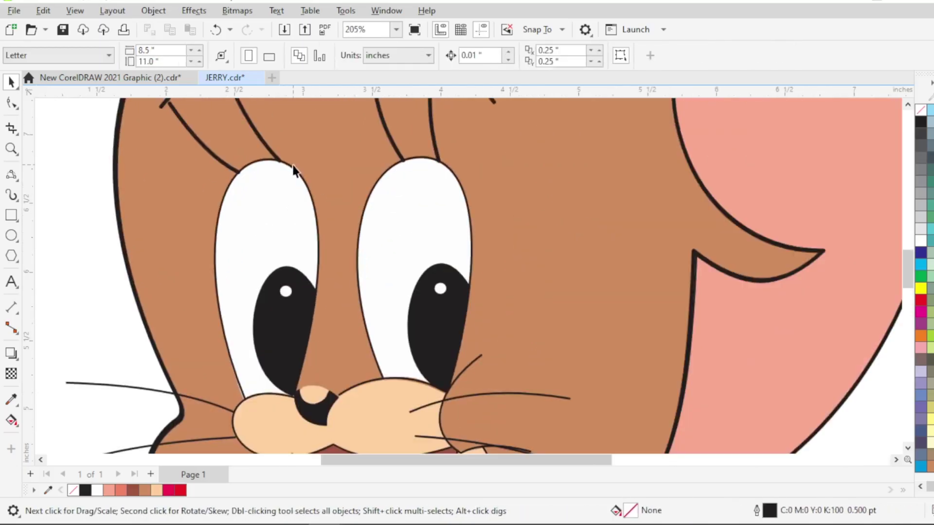
click(438, 56)
click(430, 80)
click(437, 58)
click(430, 79)
click(438, 55)
click(409, 69)
Remove the outline from the white shape of the right eye
click(430, 184)
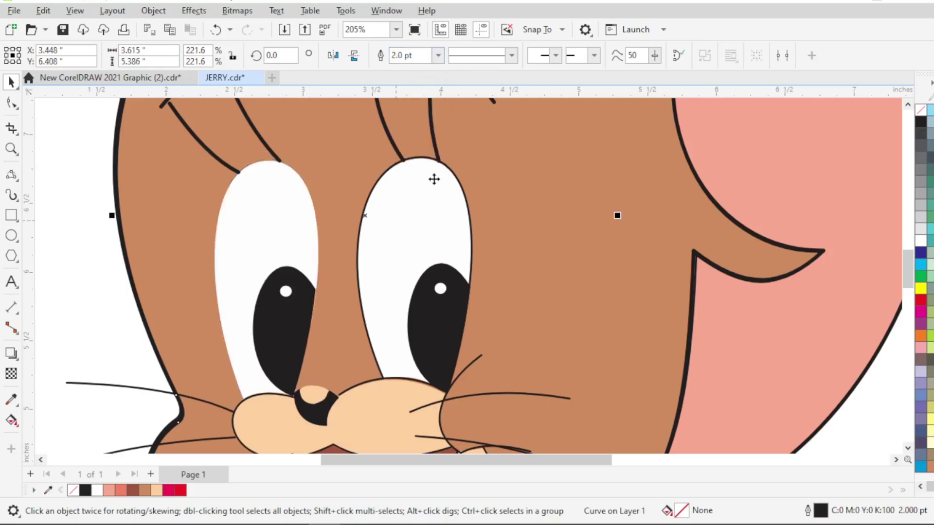
key(F10)
click(396, 204)
key(space)
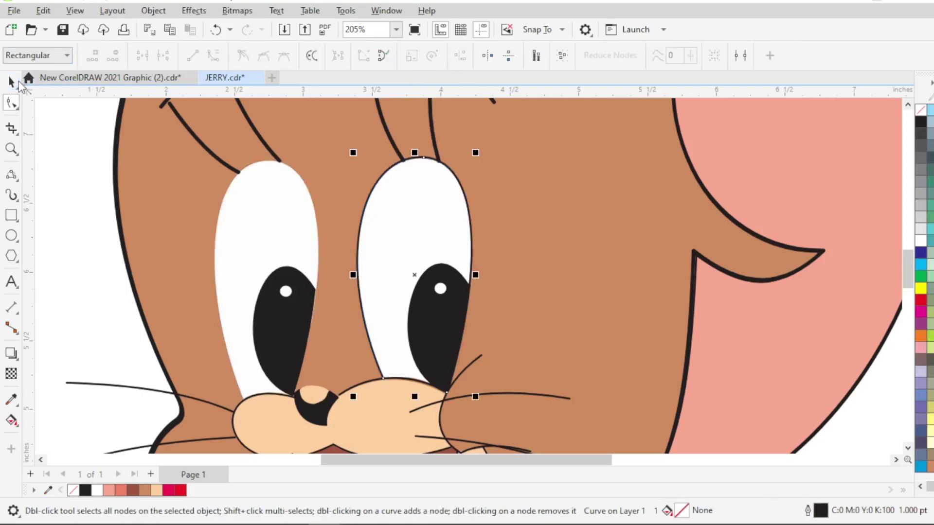
click(439, 55)
click(409, 68)
scroll(396, 245, down, 1)
scroll(396, 240, down, 1)
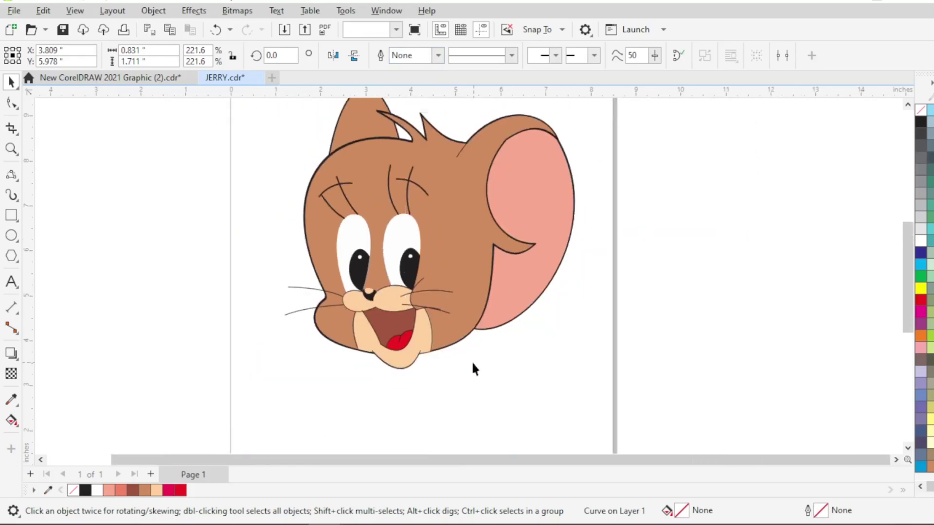
Adjust the mouth line's upper-left end node to meet the muzzle and thicken the mouth's outline
click(471, 363)
scroll(407, 373, up, 1)
scroll(356, 329, up, 2)
click(343, 257)
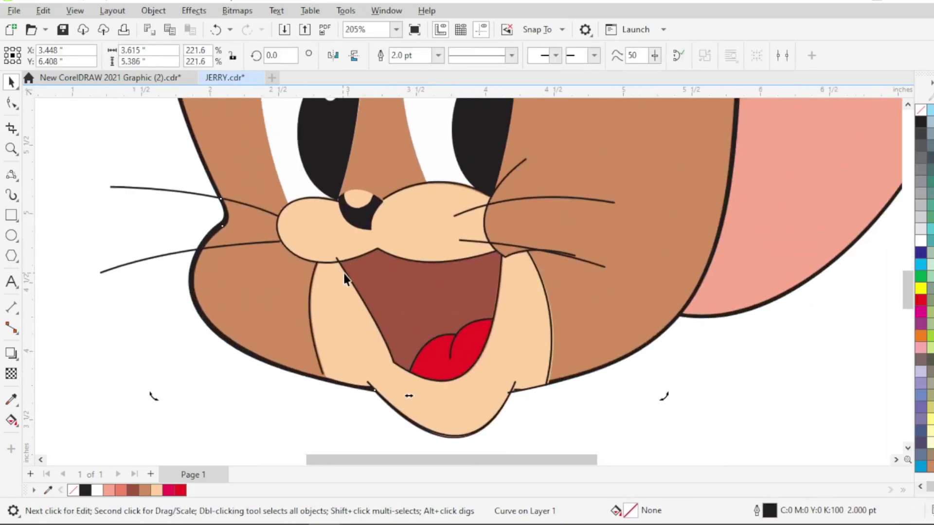
key(F10)
scroll(418, 320, up, 1)
drag(275, 214, 281, 217)
click(11, 82)
click(438, 55)
click(409, 136)
scroll(421, 232, down, 1)
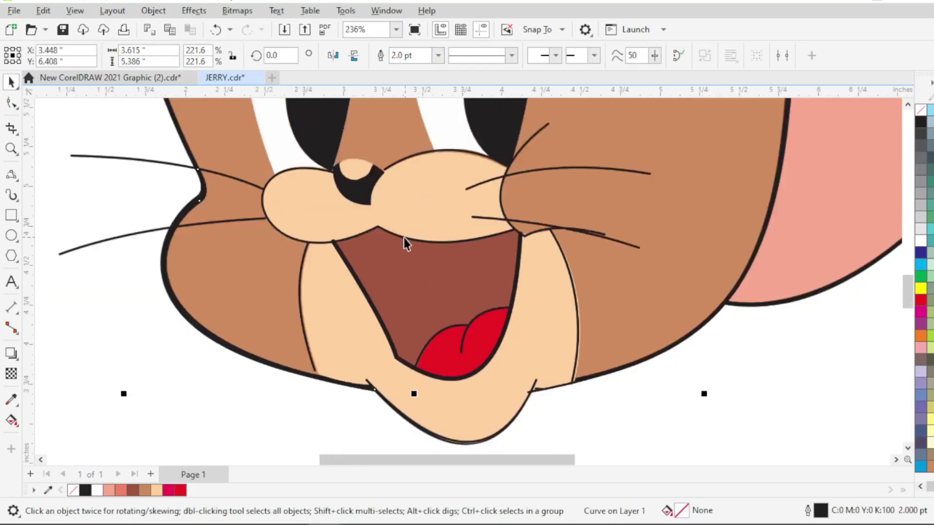
Thicken the muzzle's outline curves, including the arched one beneath the right eye
click(438, 55)
click(413, 133)
scroll(381, 219, down, 4)
scroll(379, 258, up, 1)
click(413, 170)
scroll(413, 171, up, 4)
click(412, 171)
click(438, 55)
click(433, 123)
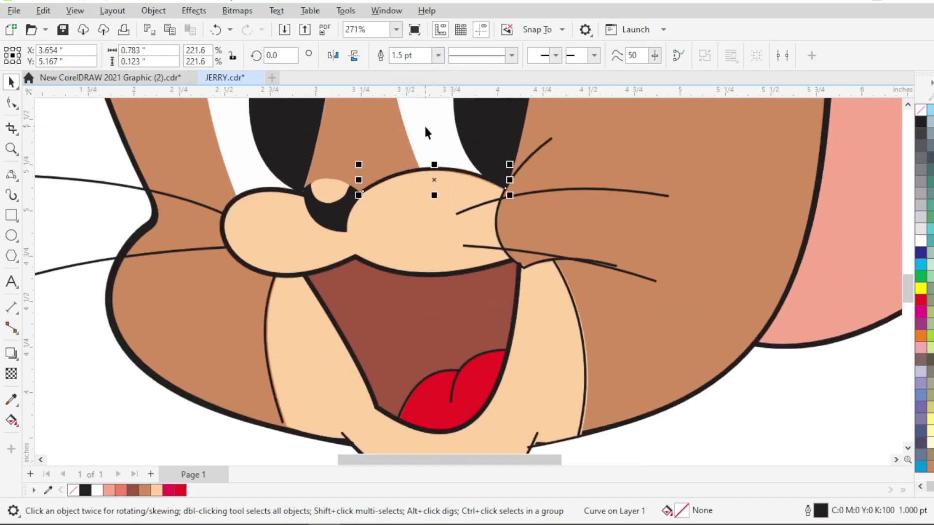
click(438, 55)
click(435, 132)
Set the outline width of both cheek lines beside the mouth and of the chin curve to 2.0 pt
scroll(373, 216, down, 4)
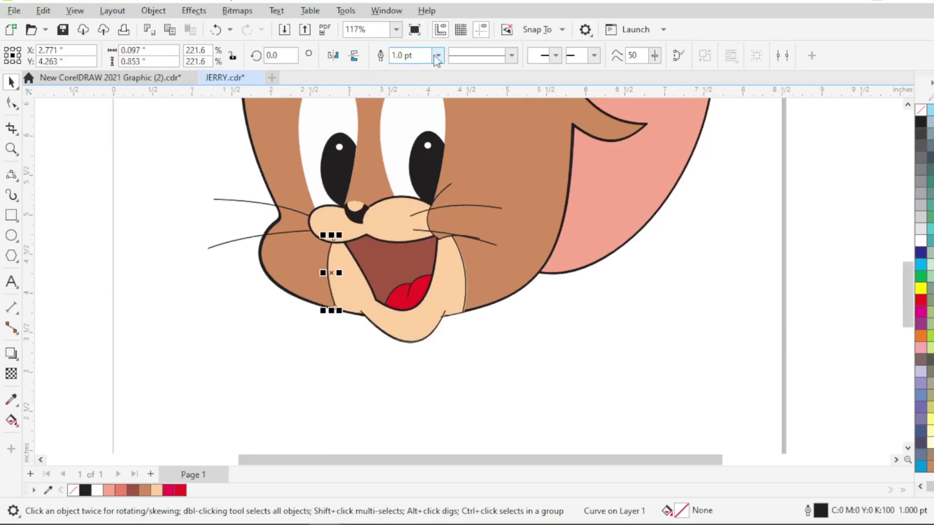
shift+click(462, 260)
shift+click(433, 324)
click(615, 55)
click(584, 132)
scroll(443, 315, up, 5)
click(373, 339)
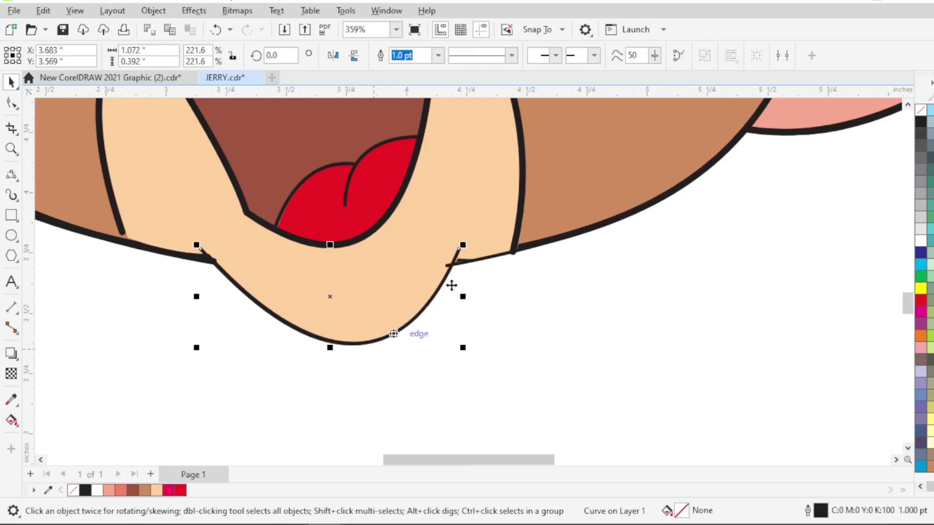
click(438, 55)
click(418, 138)
scroll(462, 321, up, 4)
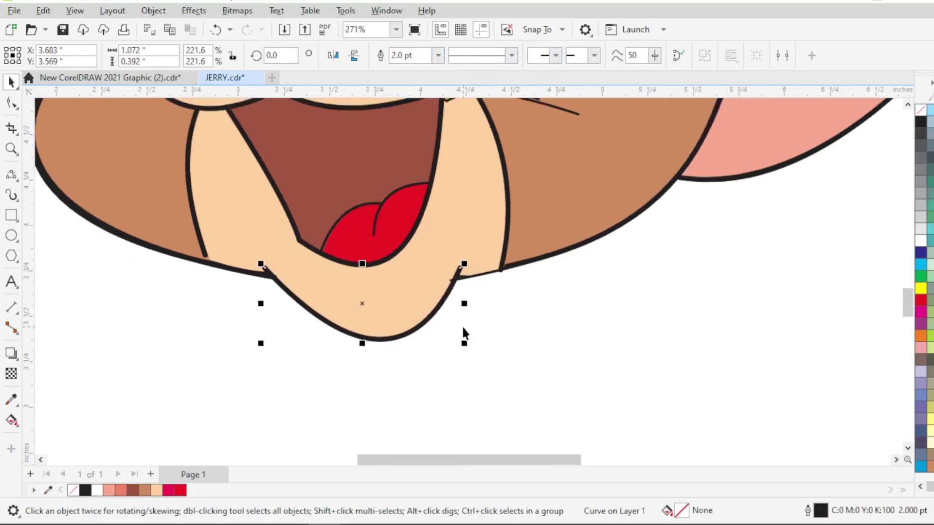
Shift the end node of the thin jaw line at the chin's right corner onto the chin curve
click(462, 313)
click(453, 291)
click(461, 292)
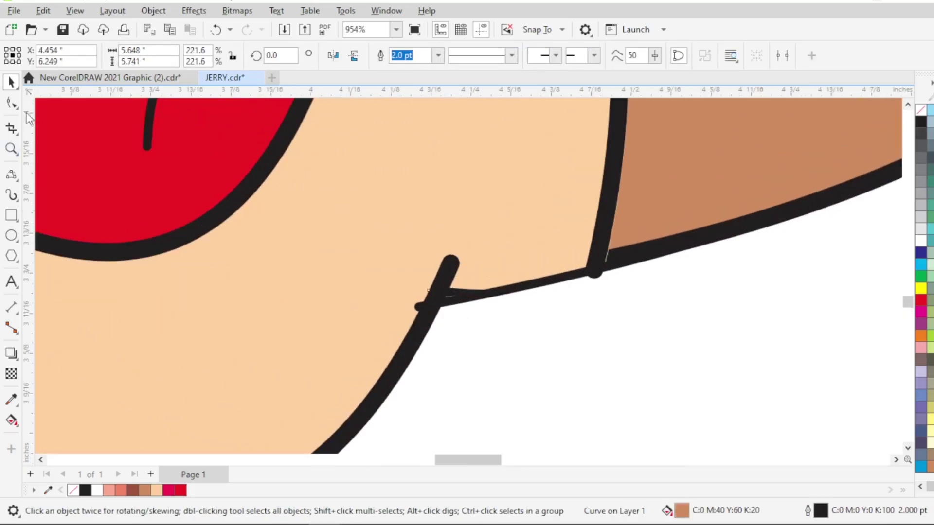
click(11, 102)
scroll(311, 260, up, 1)
click(536, 314)
click(537, 310)
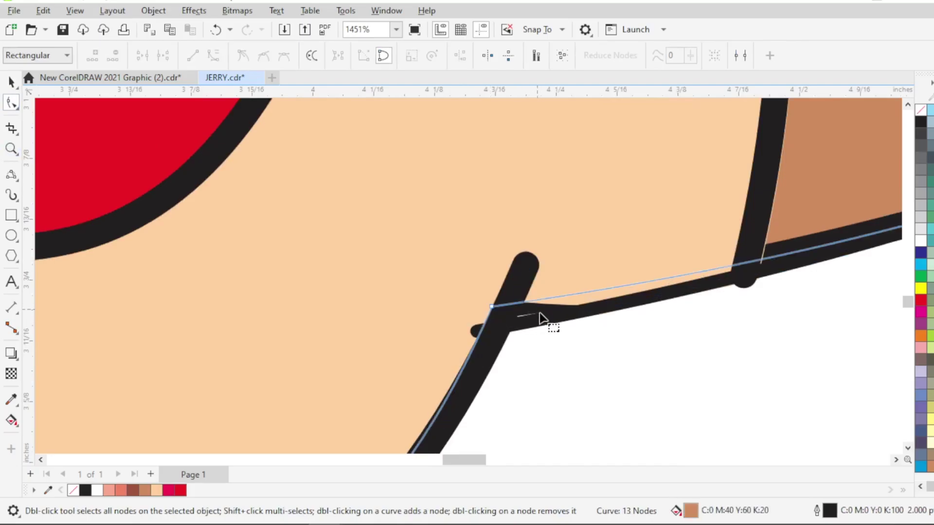
click(542, 318)
drag(478, 331, 496, 332)
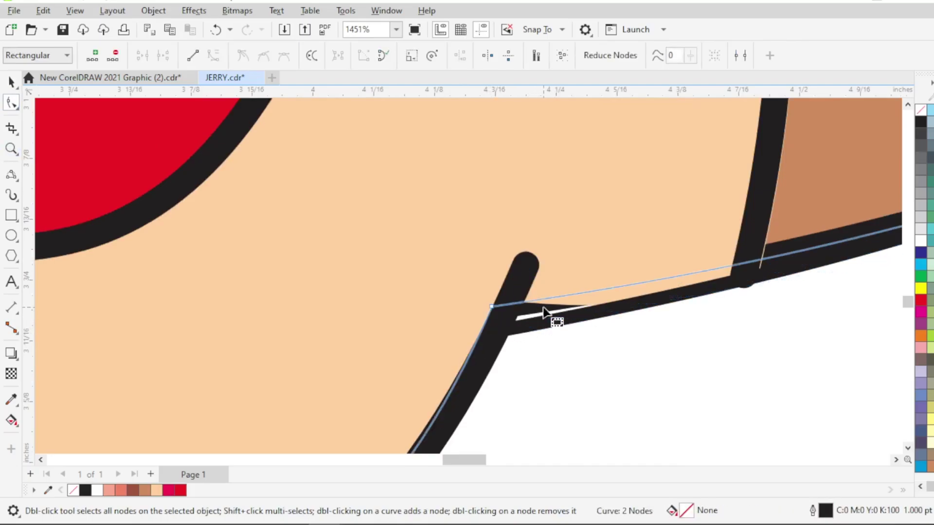
Adjust the brown head shape's node at the chin's right corner so its outline meets the jaw line
click(541, 309)
scroll(538, 307, down, 3)
scroll(538, 308, down, 9)
scroll(584, 306, up, 9)
click(557, 308)
click(564, 310)
drag(396, 329, 406, 339)
scroll(399, 328, up, 1)
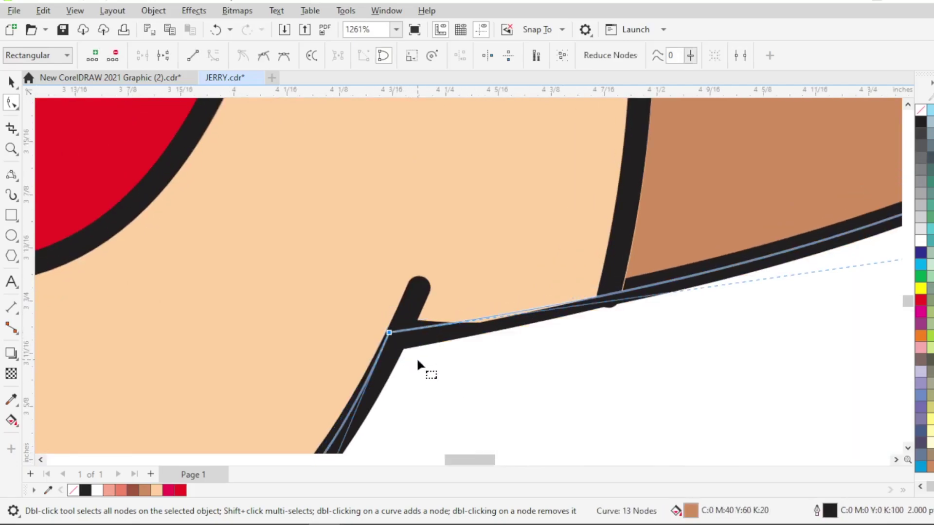
click(406, 320)
scroll(433, 330, up, 1)
click(482, 316)
click(519, 315)
scroll(519, 314, down, 1)
click(691, 269)
scroll(496, 271, down, 3)
scroll(263, 314, up, 1)
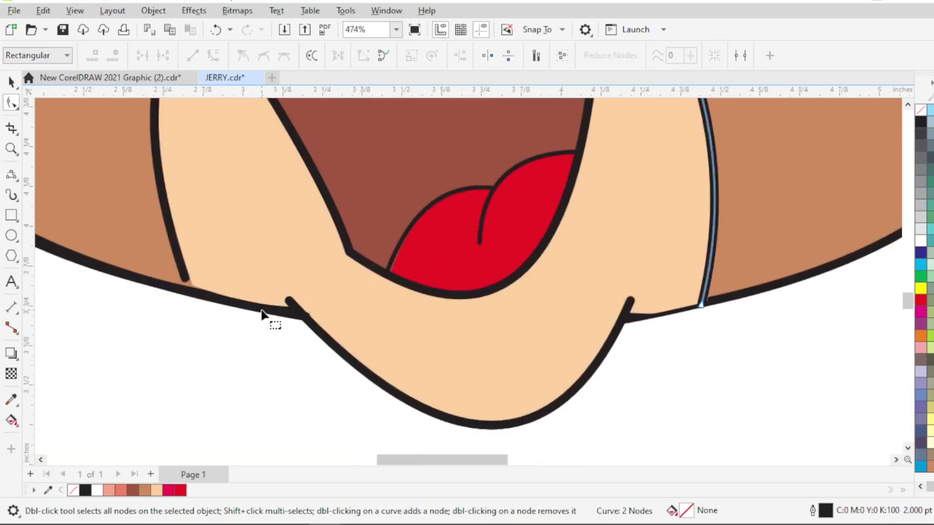
Adjust the jaw outline's node at the chin's left corner and extend the left cheek line down to the jaw
scroll(263, 310, up, 3)
click(326, 319)
drag(327, 320, 321, 320)
scroll(321, 320, down, 3)
scroll(204, 278, up, 2)
click(204, 281)
drag(205, 288, 216, 303)
scroll(216, 304, down, 2)
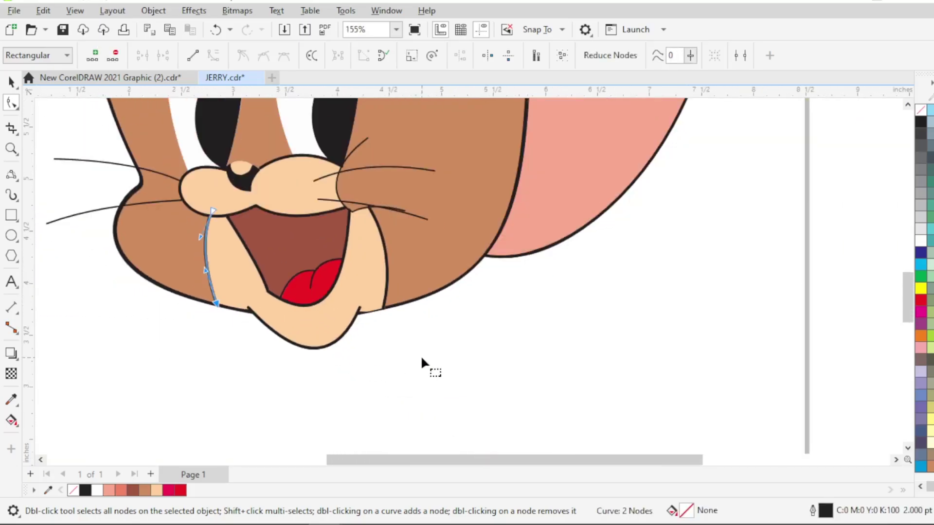
Reshape the cream face shape's lower edge between the chin's right corner and the right cheek line
click(342, 333)
scroll(382, 316, up, 3)
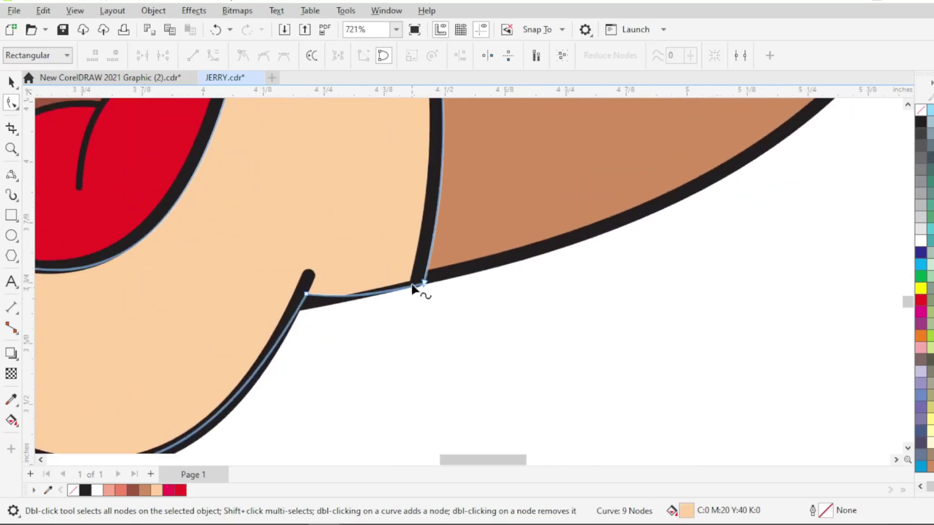
drag(366, 296, 344, 272)
scroll(399, 295, up, 1)
scroll(348, 308, down, 16)
click(383, 347)
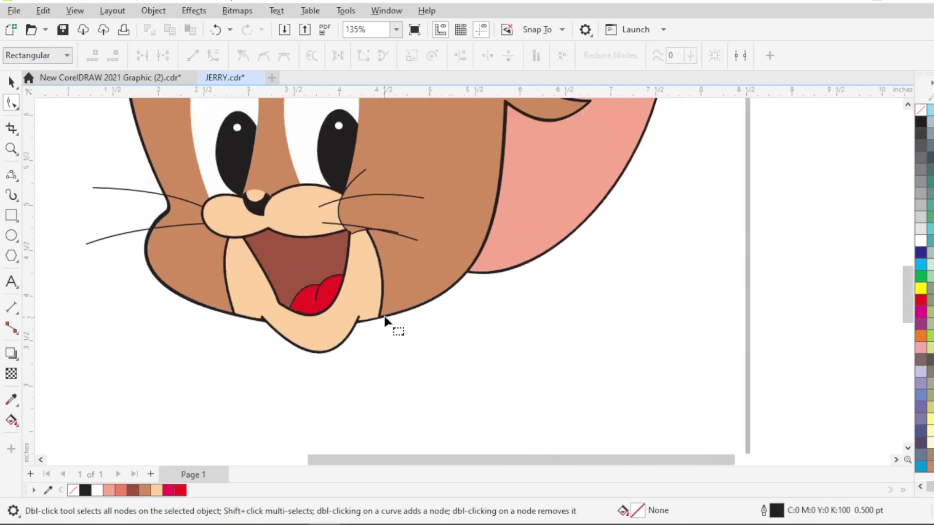
Thicken the curve along the muzzle's right edge beside the right eye
click(364, 172)
click(11, 82)
click(438, 55)
click(416, 133)
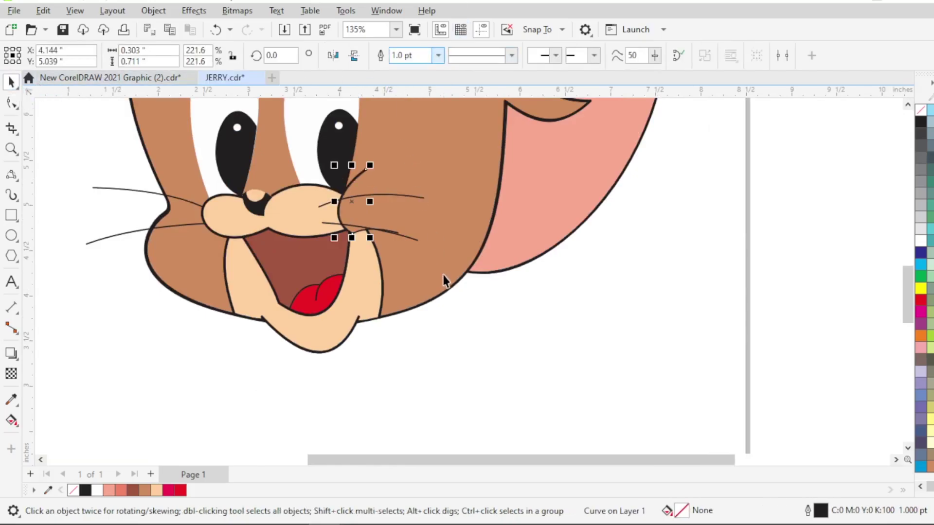
Thicken the four whisker lines on both sides of the muzzle
shift+click(138, 230)
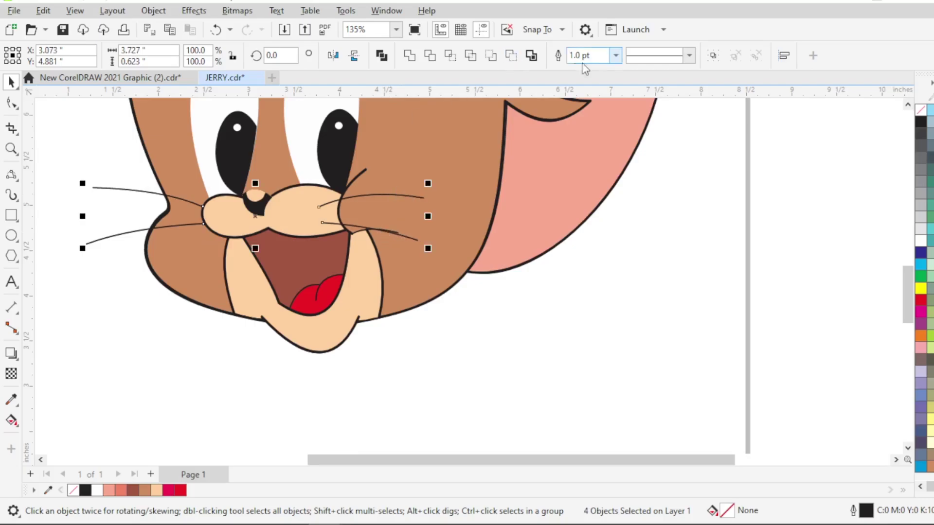
click(616, 55)
click(598, 133)
scroll(411, 312, down, 3)
click(433, 349)
Thicken the eyelash and brow lines above both eyes
scroll(433, 350, down, 3)
scroll(381, 146, up, 2)
drag(244, 155, 480, 252)
click(615, 58)
click(585, 144)
scroll(415, 311, down, 1)
key(Escape)
scroll(362, 325, down, 2)
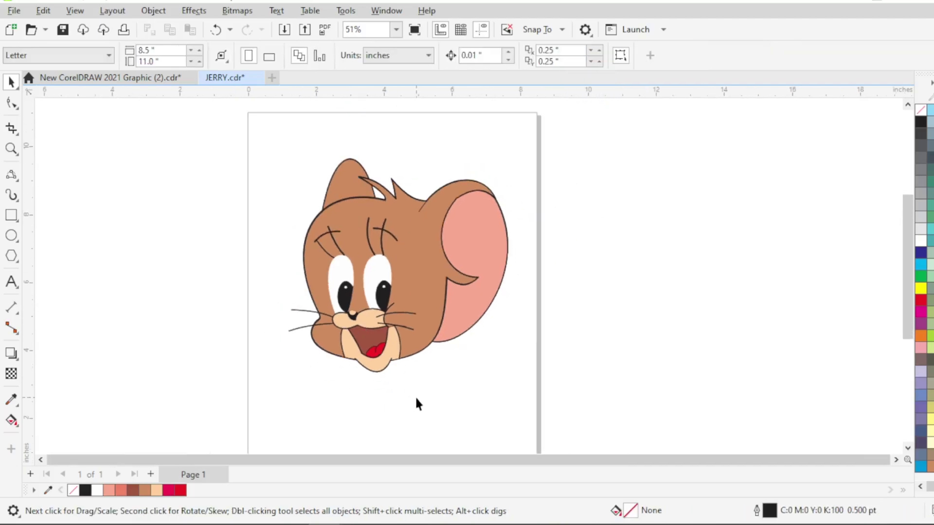
Change the outline width of the curve along the inner ear's edge
scroll(431, 201, up, 3)
click(410, 215)
click(438, 55)
click(411, 94)
key(Escape)
scroll(404, 234, down, 2)
scroll(423, 266, up, 3)
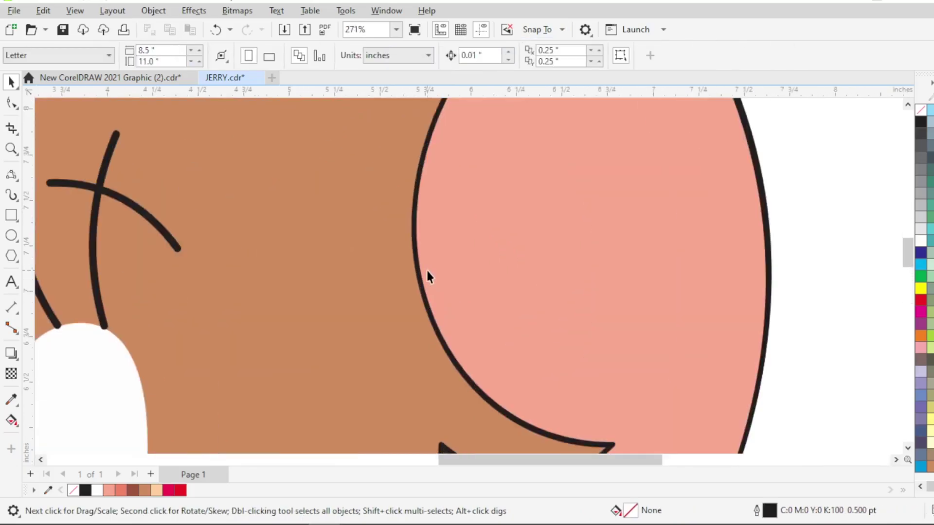
Group all parts of the mouse head into one object and save the drawing
scroll(427, 269, down, 5)
scroll(66, 107, down, 1)
mouse_move(137, 135)
mouse_down()
mouse_move(340, 319)
mouse_move(380, 302)
mouse_up()
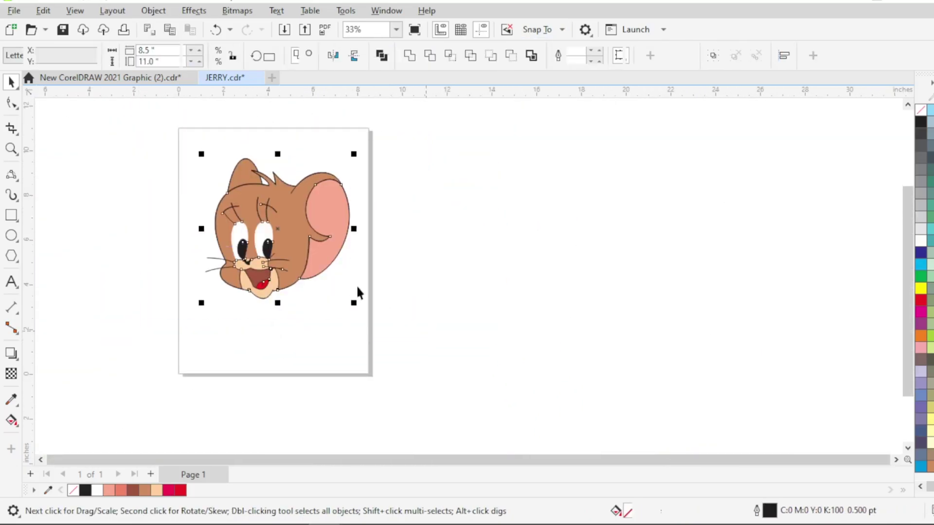
scroll(328, 273, up, 1)
key(ctrl+g)
scroll(407, 331, down, 1)
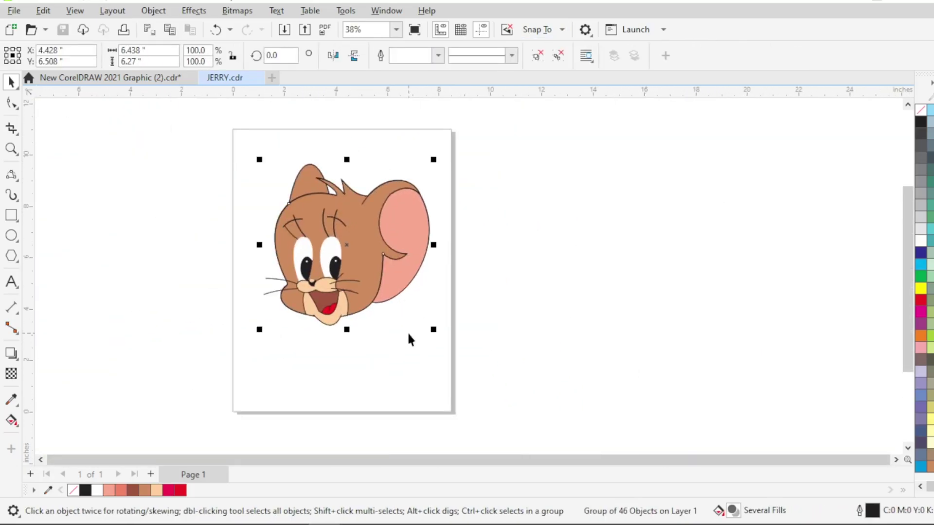
key(ctrl+s)
Deselect the head and view the finished drawing in full-screen preview
click(537, 324)
scroll(243, 312, up, 1)
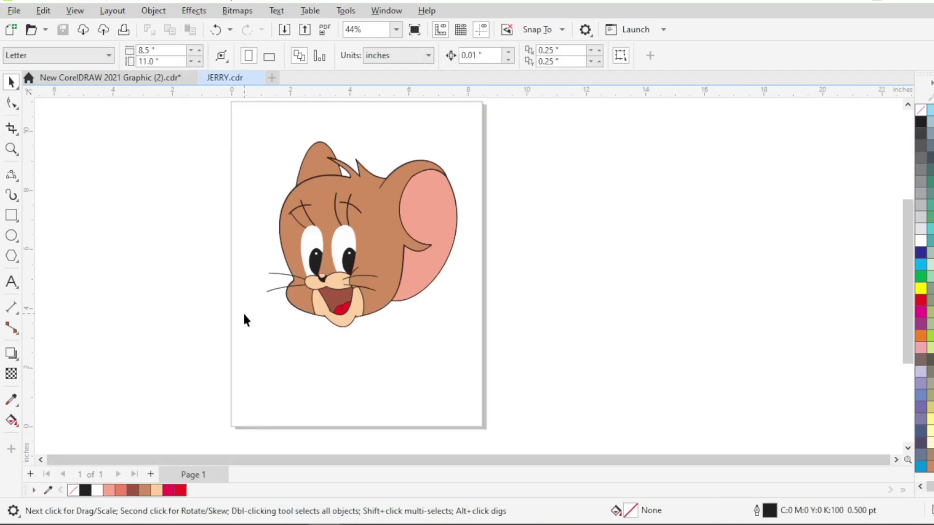
key(F9)
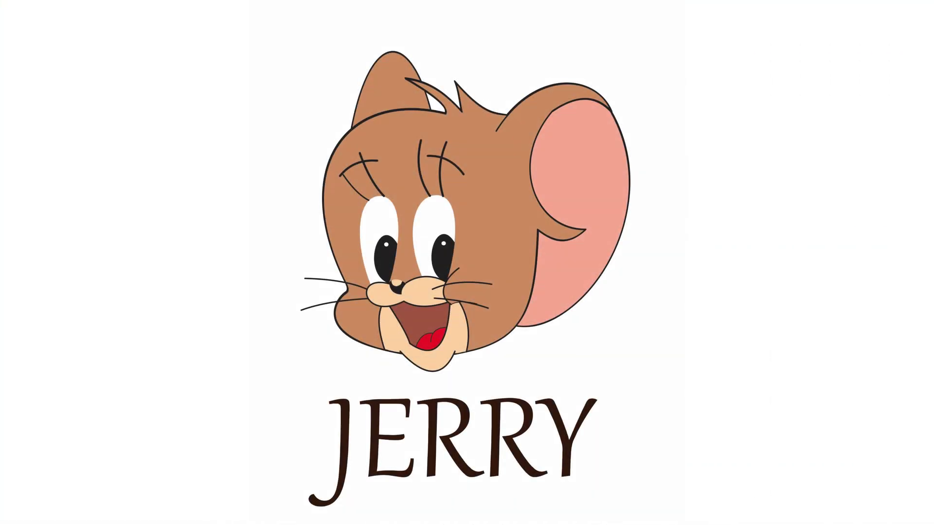